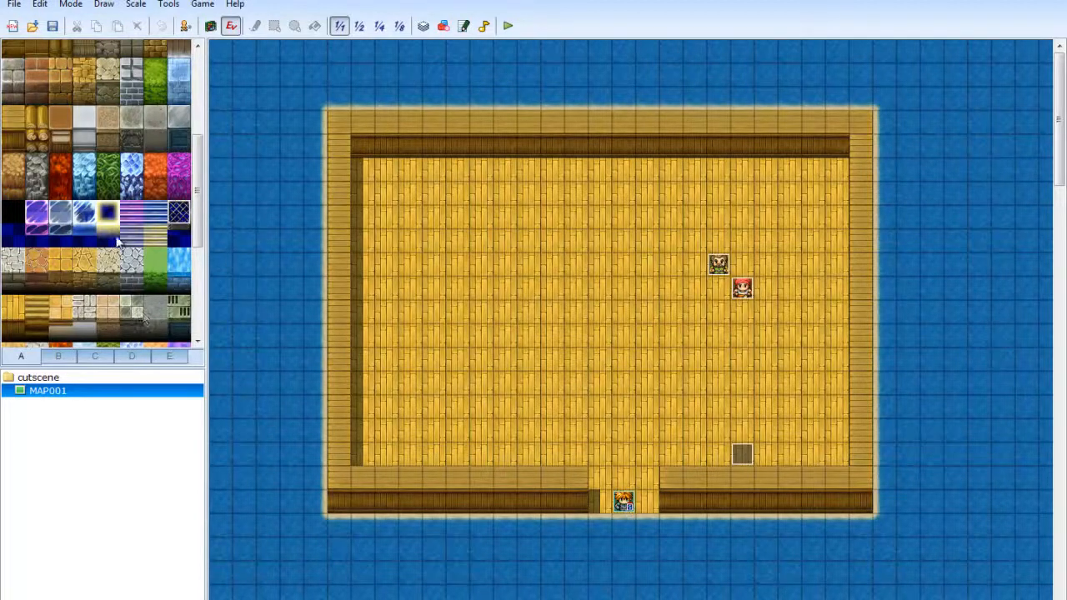
# Look through the terrain tileset for the surrounding water, wall and wooden floor tiles used in the room
pyautogui.moveTo(108, 218); pyautogui.dragTo(112, 237)
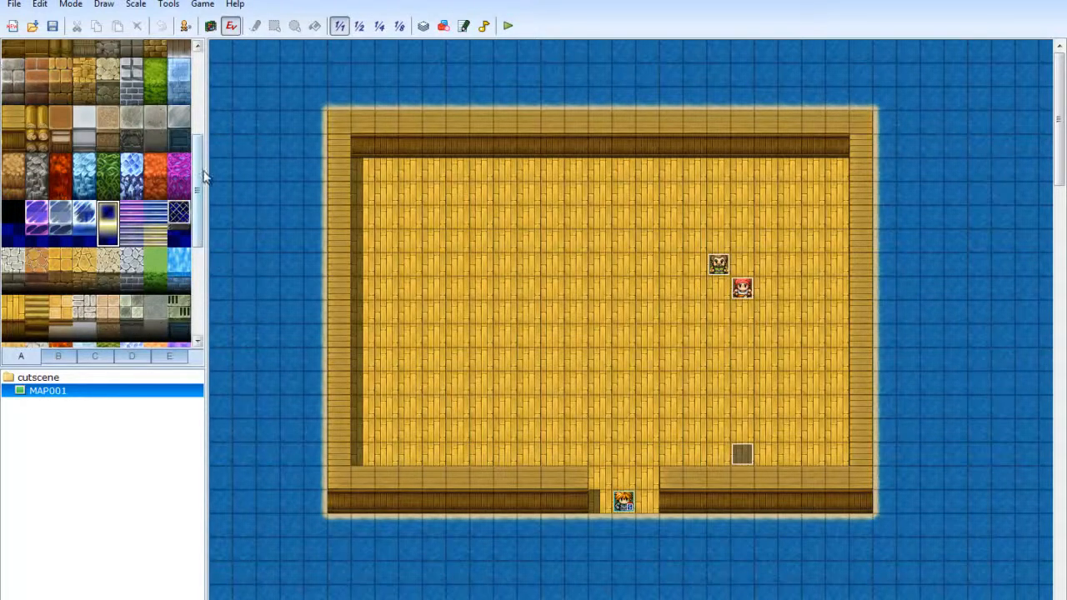
pyautogui.moveTo(201, 172); pyautogui.dragTo(182, 58)
pyautogui.click(15, 55)
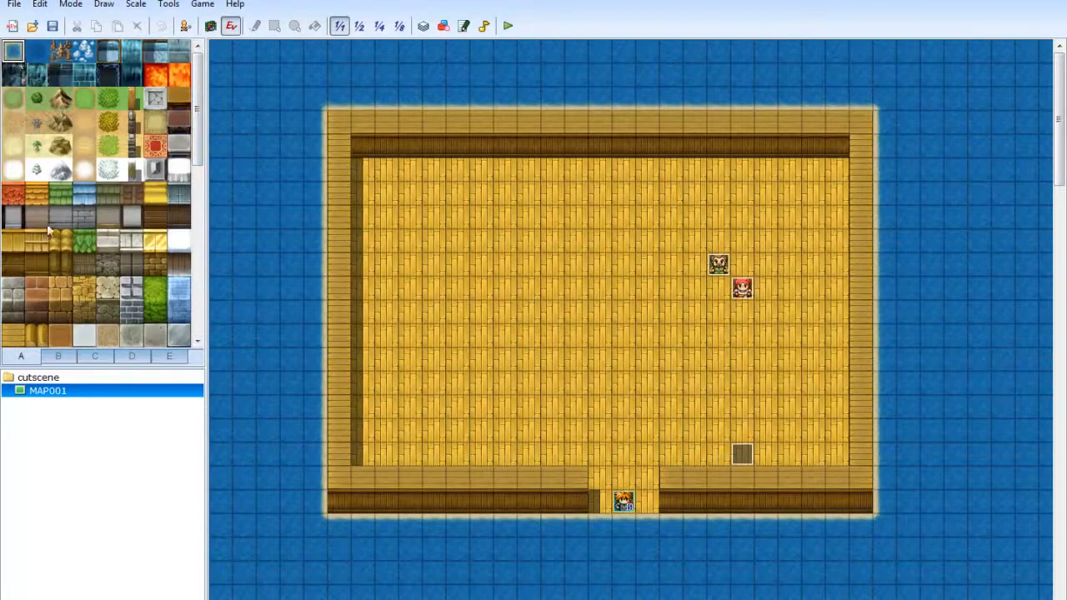
pyautogui.moveTo(195, 125); pyautogui.dragTo(191, 246)
pyautogui.click(13, 235)
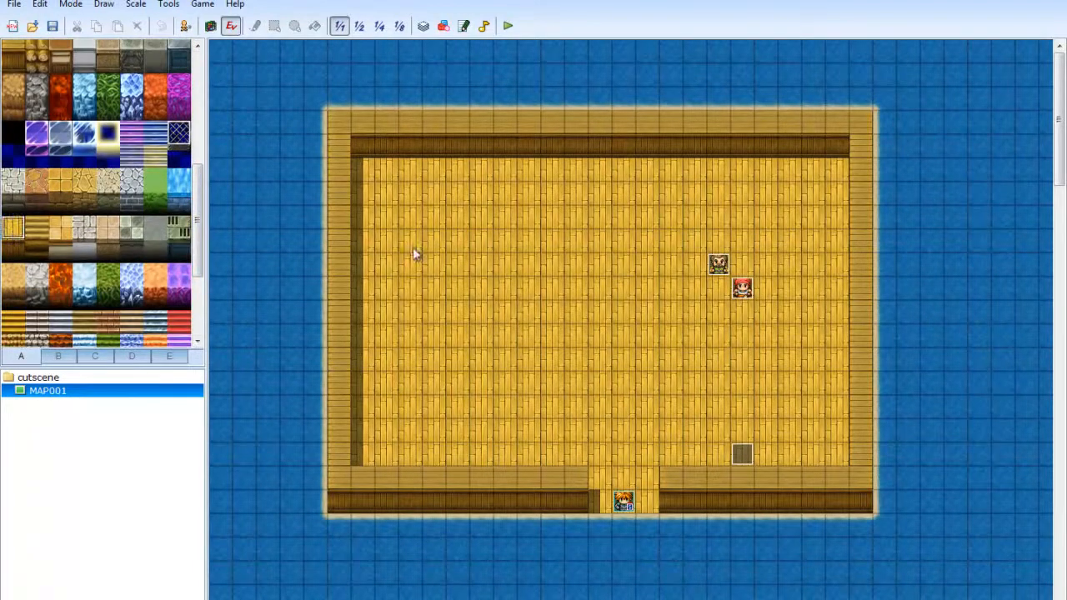
pyautogui.click(211, 26)
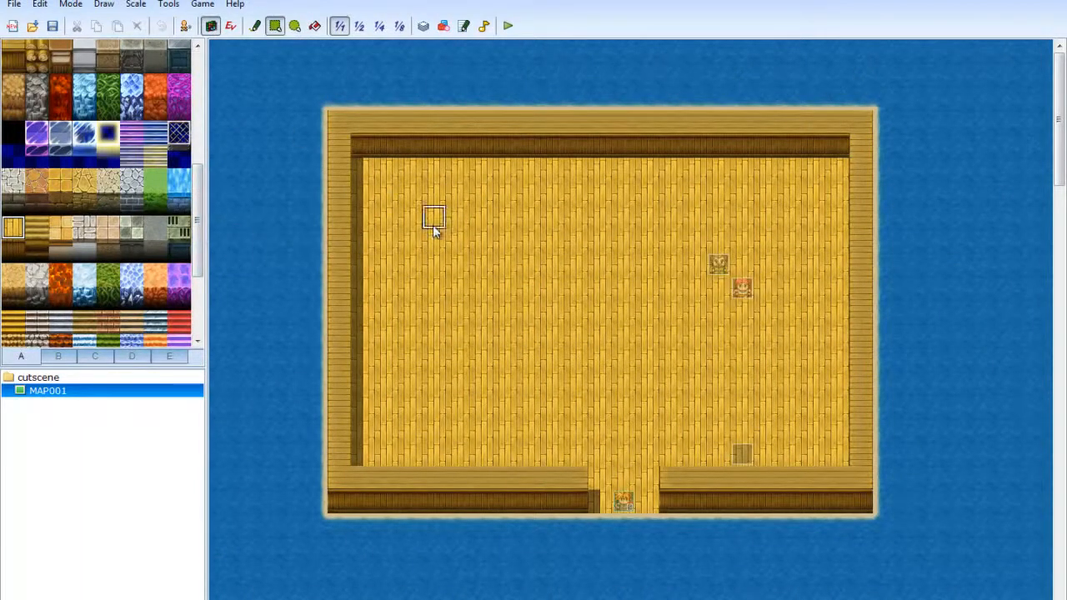
pyautogui.click(267, 217)
pyautogui.moveTo(200, 196); pyautogui.dragTo(206, 60)
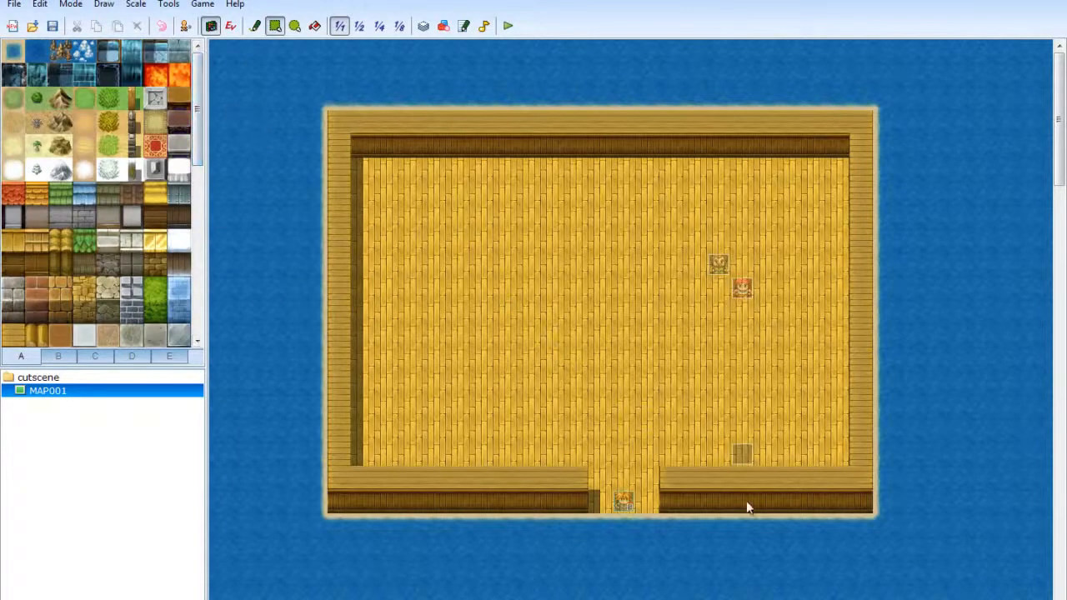
# Review the settings of the two character events in the room without changing them
pyautogui.click(231, 26)
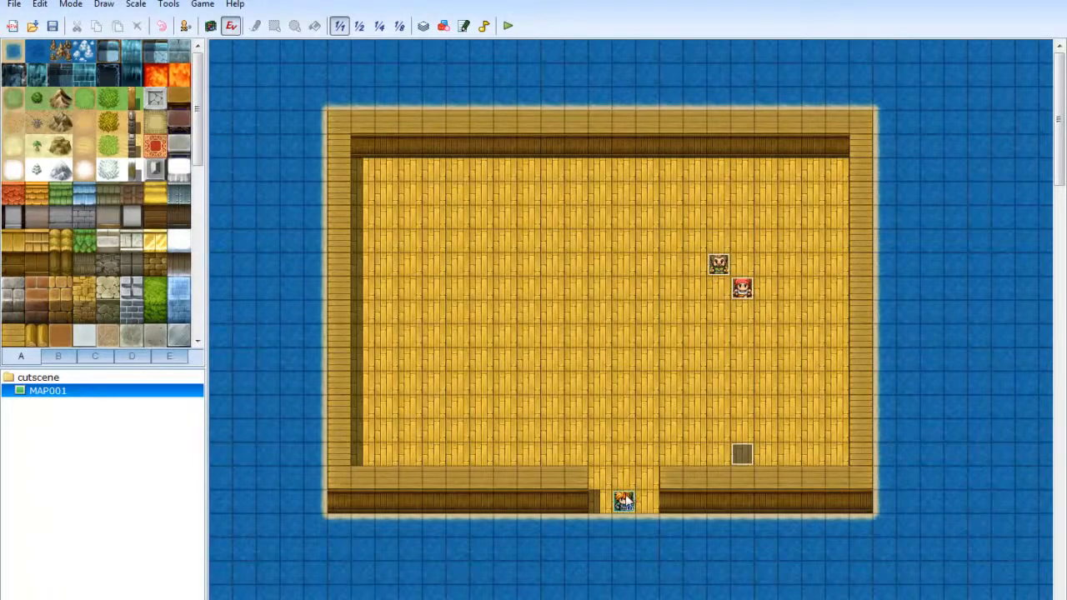
pyautogui.click(628, 500)
pyautogui.click(719, 264)
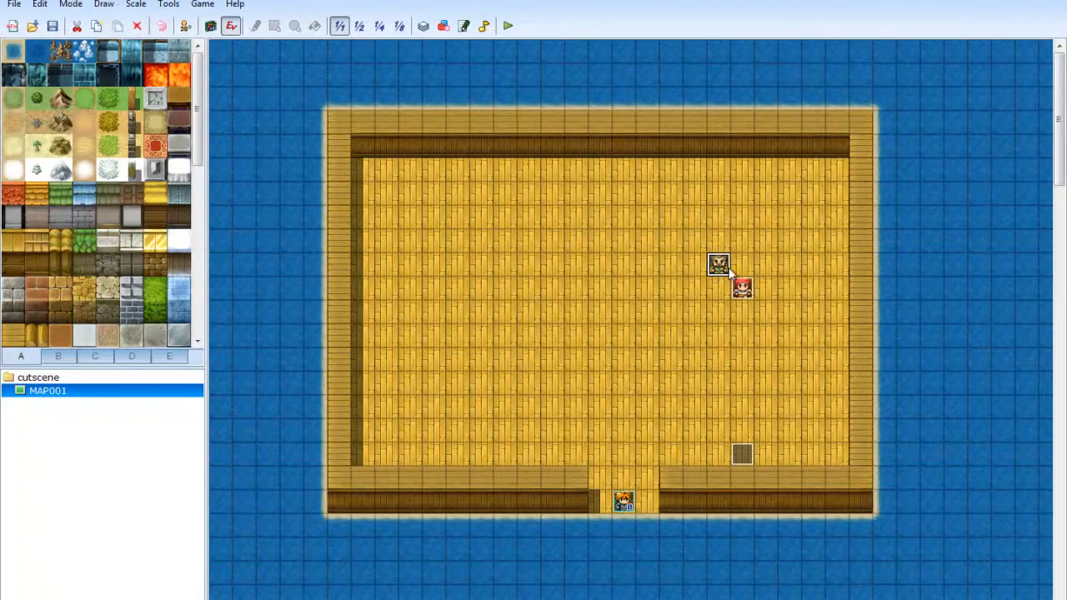
pyautogui.doubleClick(728, 267)
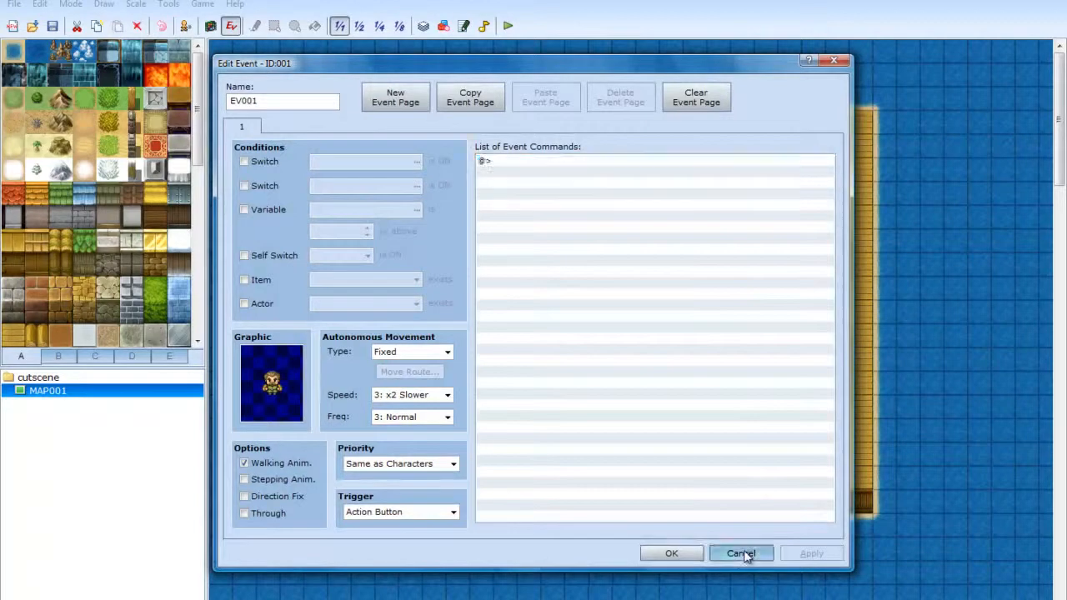
pyautogui.click(741, 554)
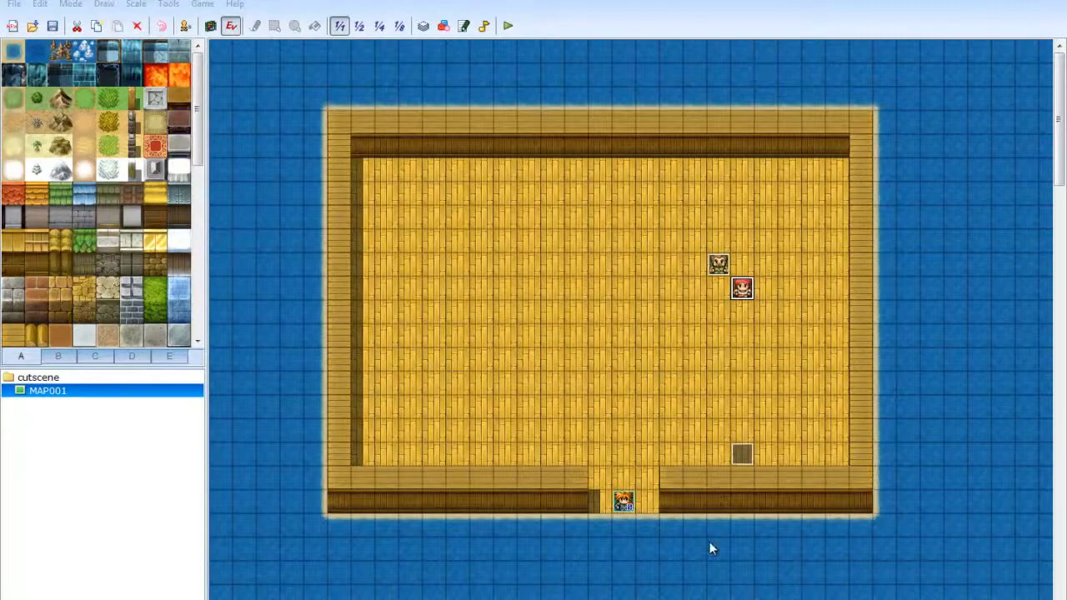
pyautogui.press('Return')
pyautogui.click(742, 555)
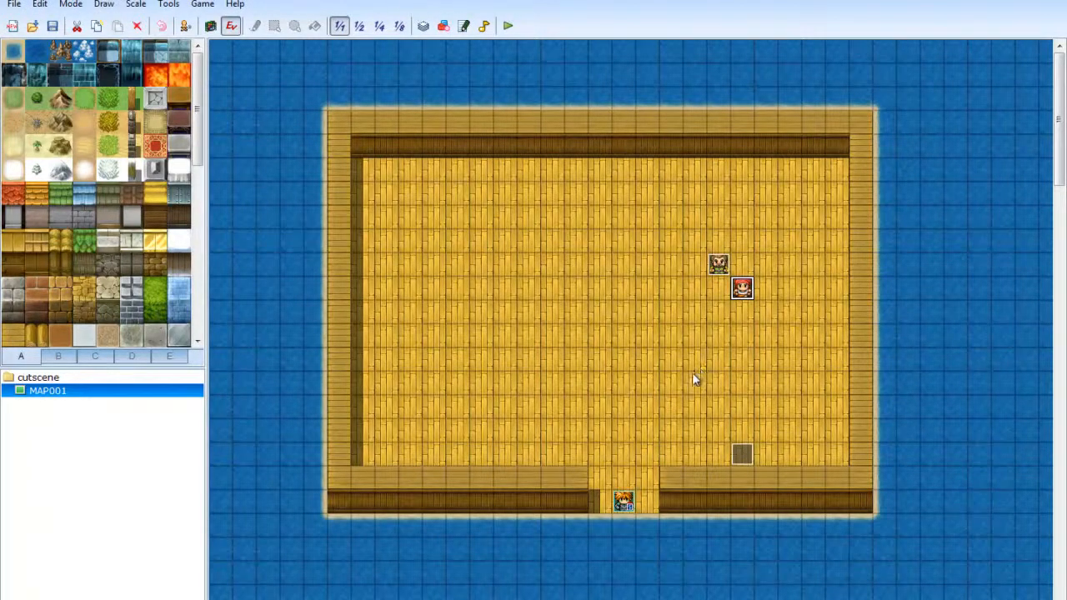
pyautogui.click(718, 265)
pyautogui.doubleClick(713, 263)
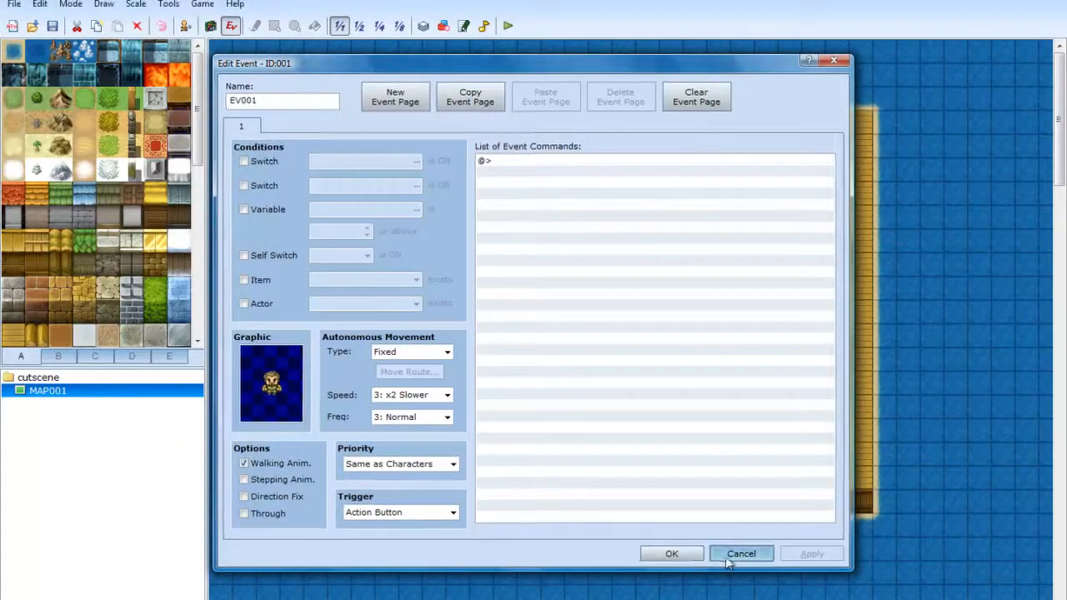
pyautogui.click(727, 558)
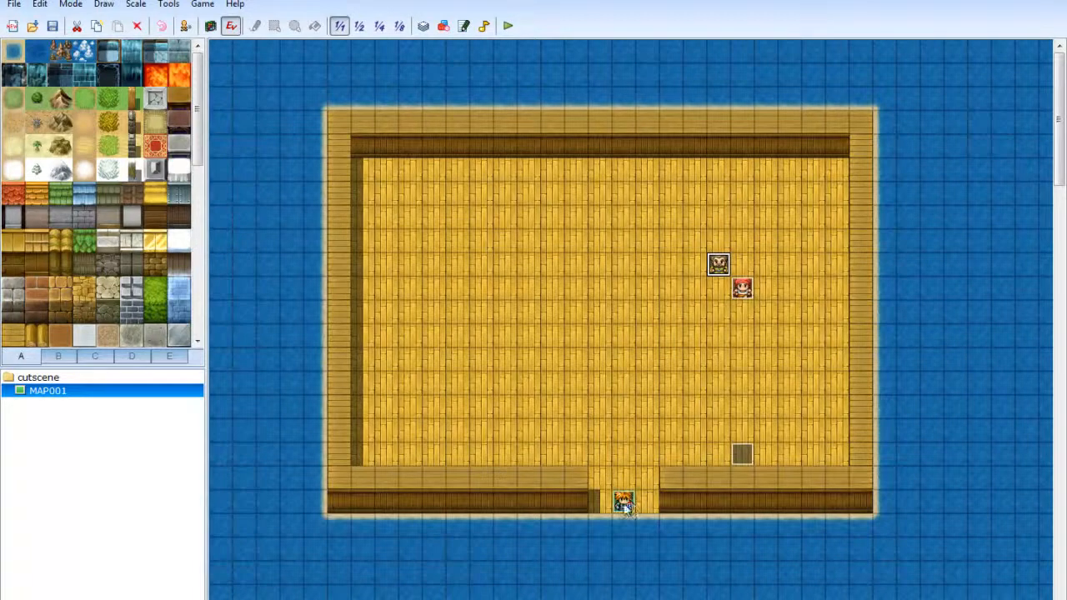
# Inspect the trigger options and graphic choices of the blank event near the room's lower wall
pyautogui.click(694, 431)
pyautogui.click(743, 452)
pyautogui.doubleClick(743, 452)
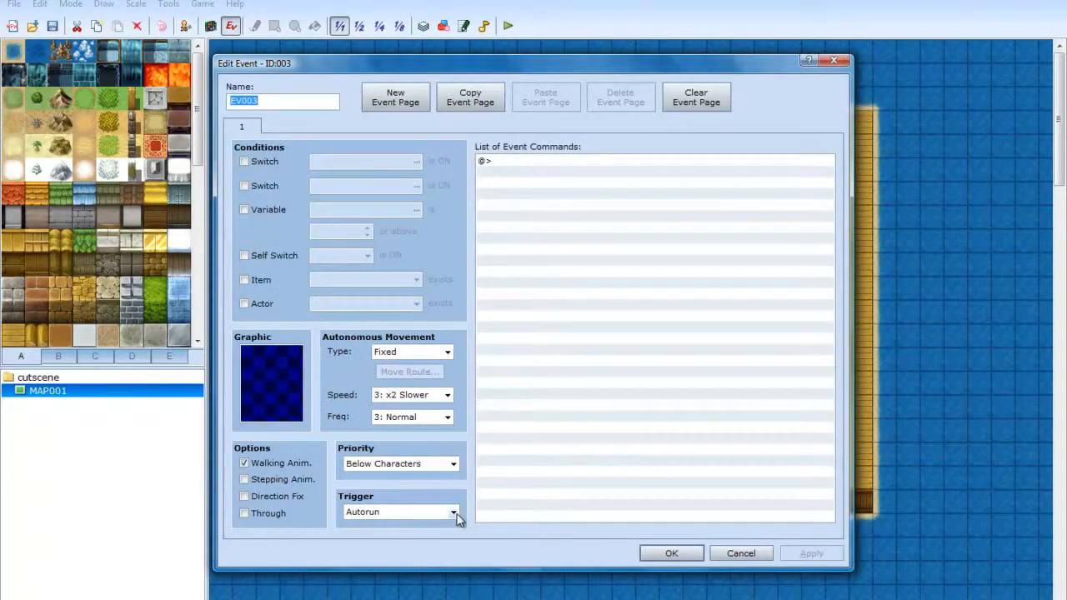
pyautogui.click(454, 513)
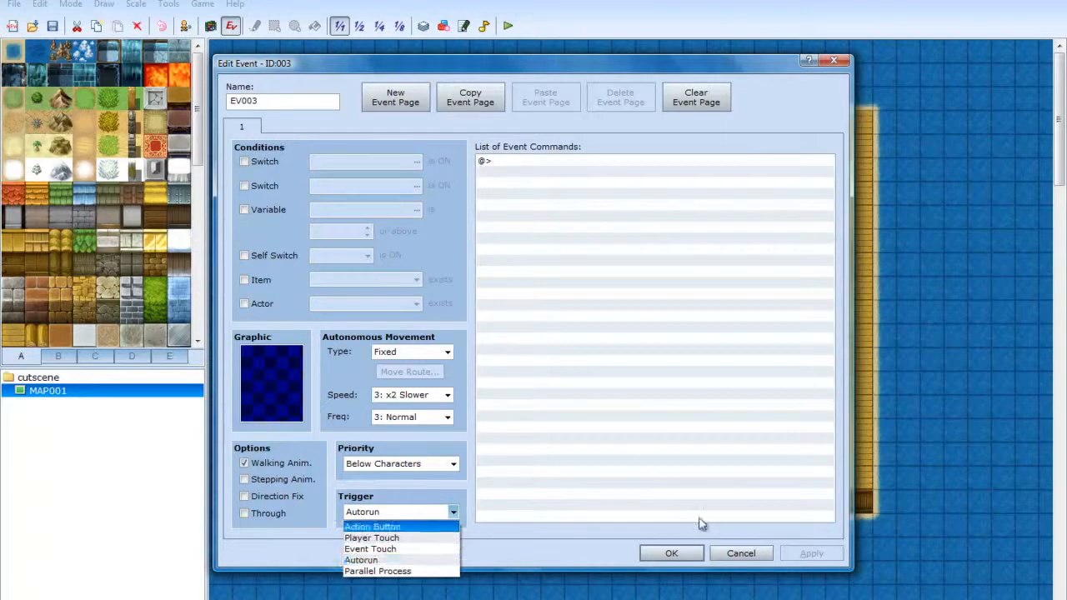
pyautogui.click(741, 554)
pyautogui.doubleClick(287, 397)
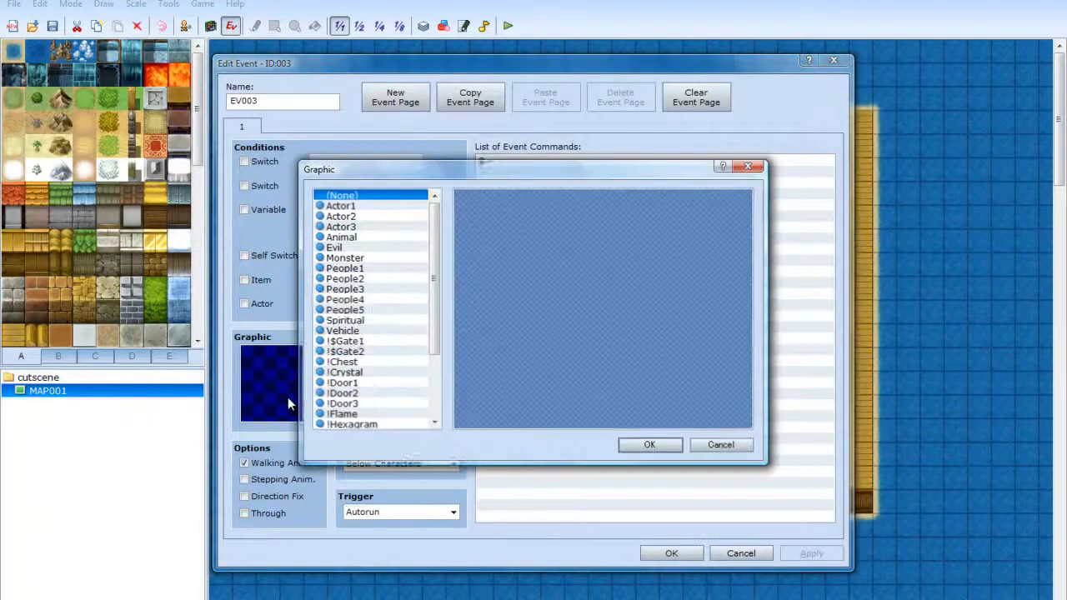
pyautogui.click(721, 446)
pyautogui.click(740, 554)
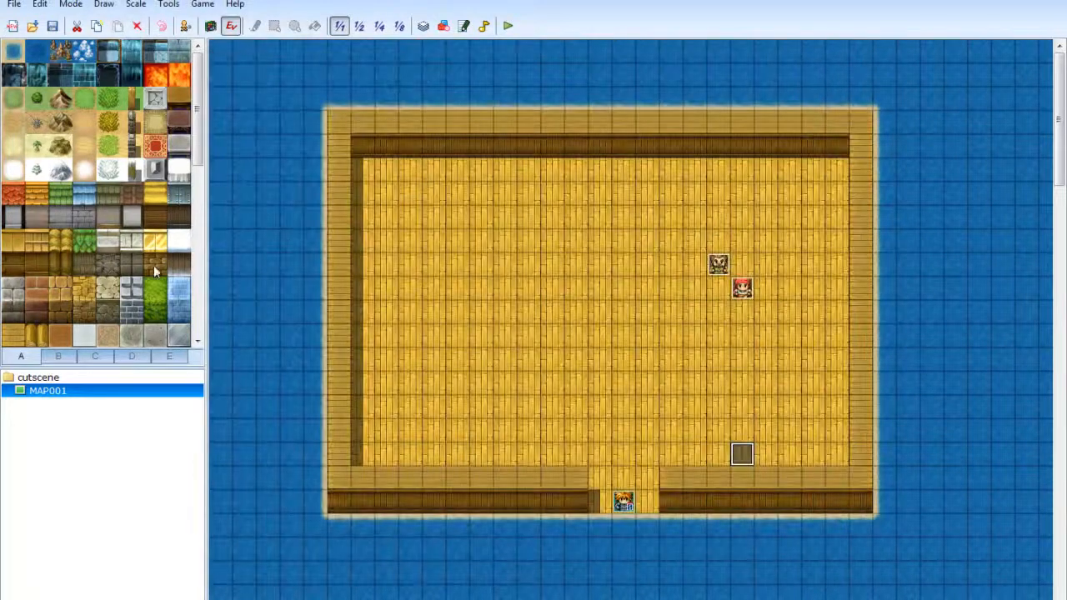
# Place a barrel tile on the map square that holds the blank event
pyautogui.click(58, 356)
pyautogui.click(132, 264)
pyautogui.click(211, 25)
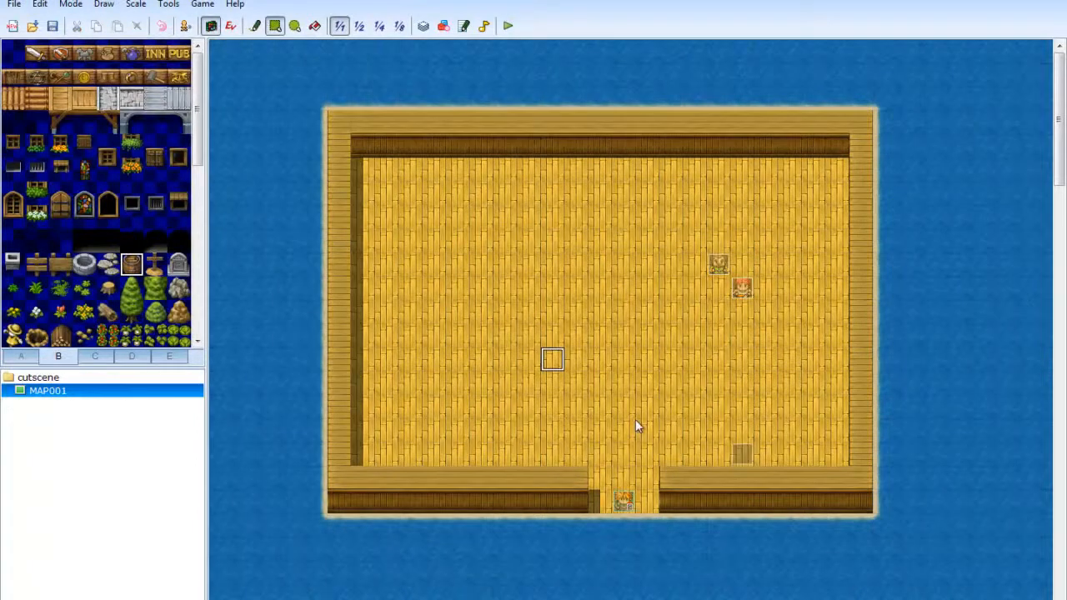
pyautogui.click(742, 454)
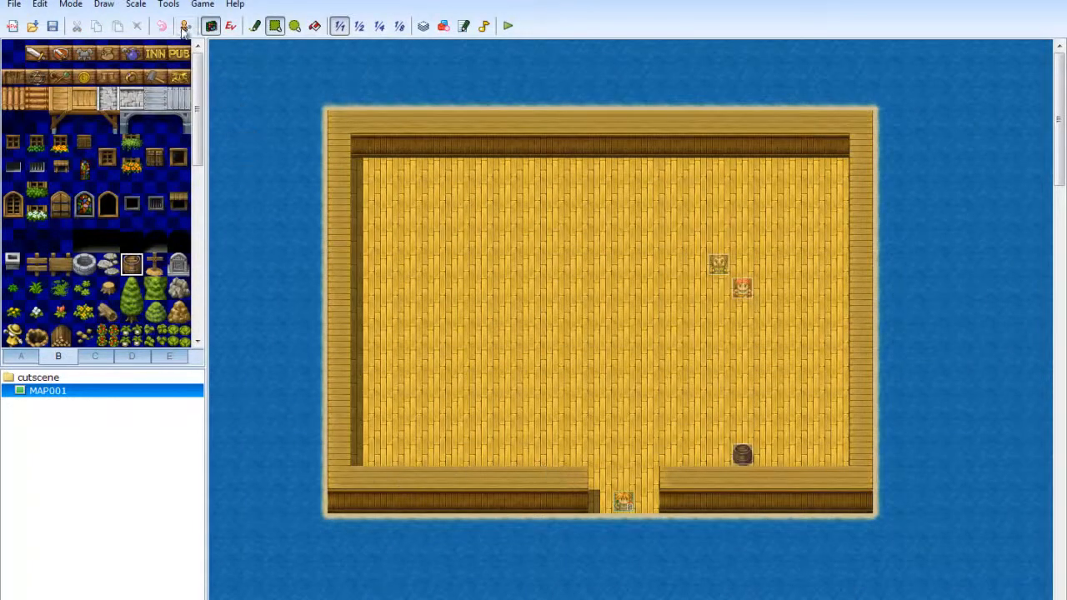
# Set the barrel event's trigger to Autorun, keeping its priority at Below Characters, and save the event
pyautogui.click(231, 26)
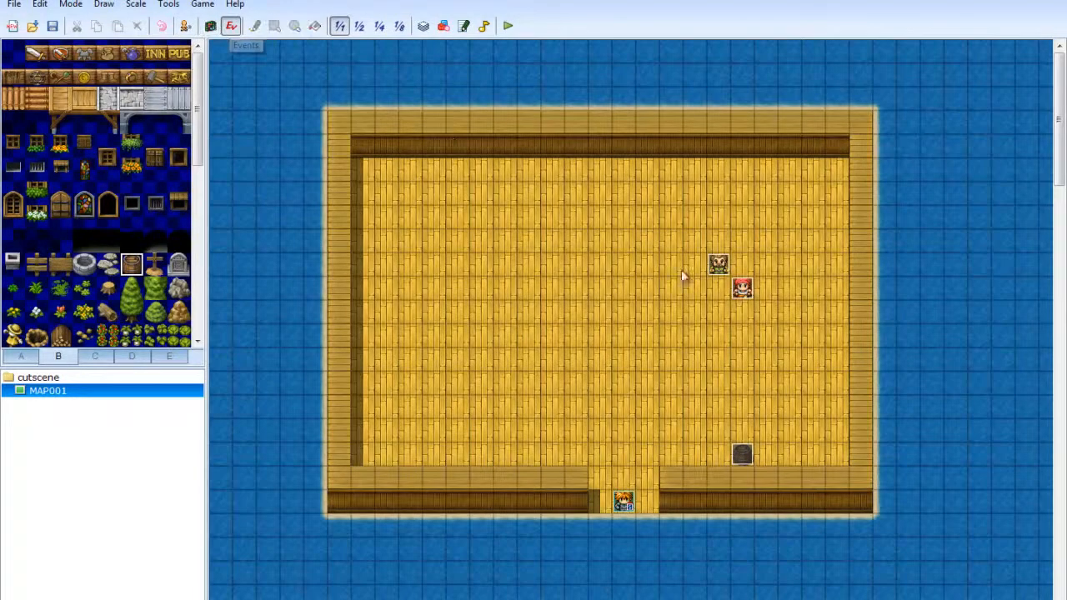
pyautogui.rightClick(742, 456)
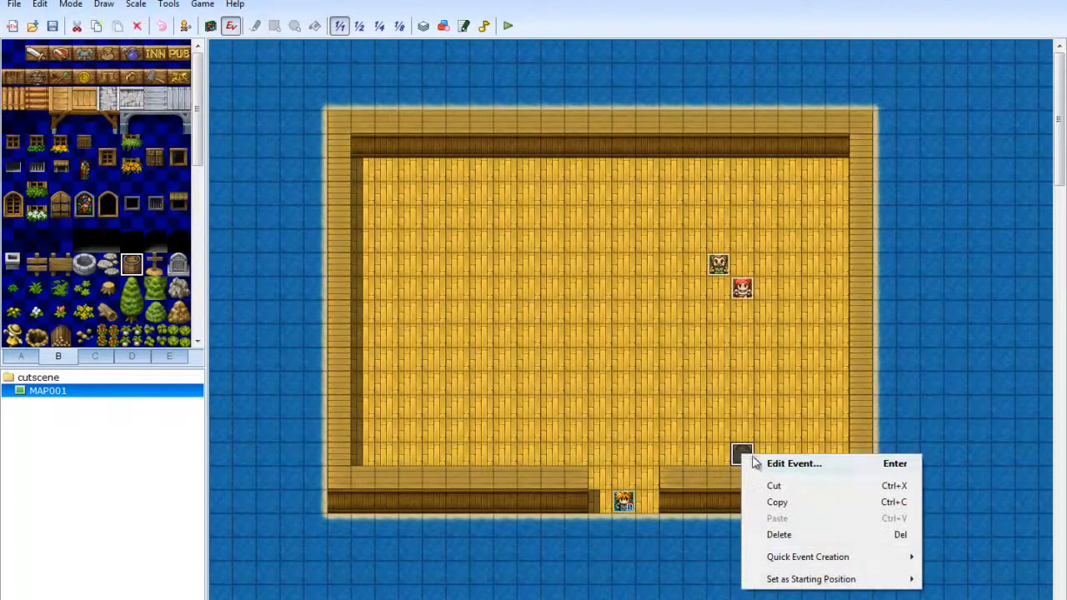
pyautogui.click(770, 467)
pyautogui.doubleClick(704, 322)
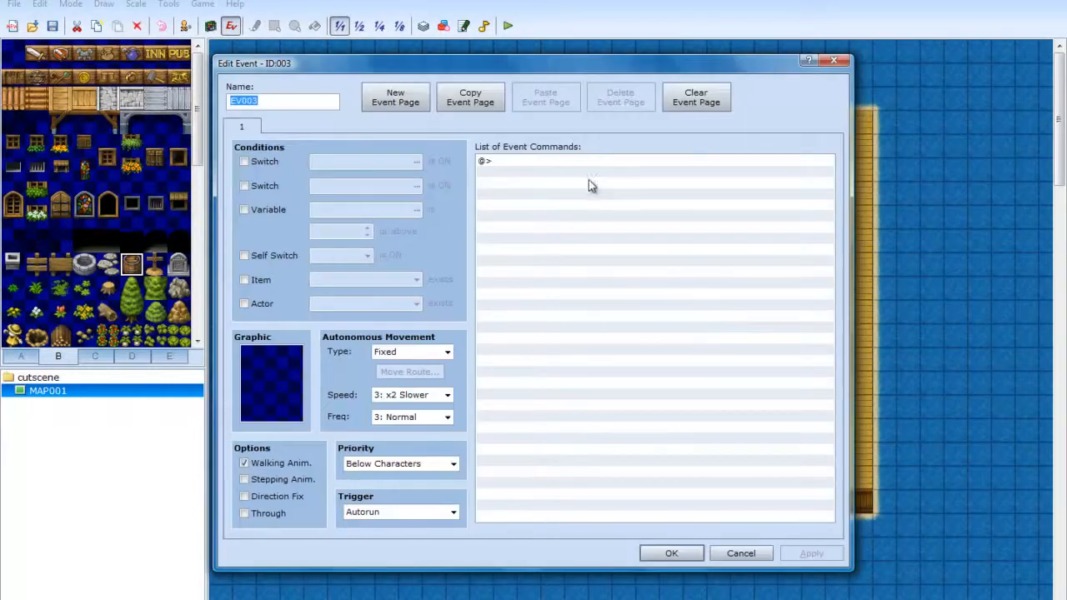
pyautogui.click(438, 464)
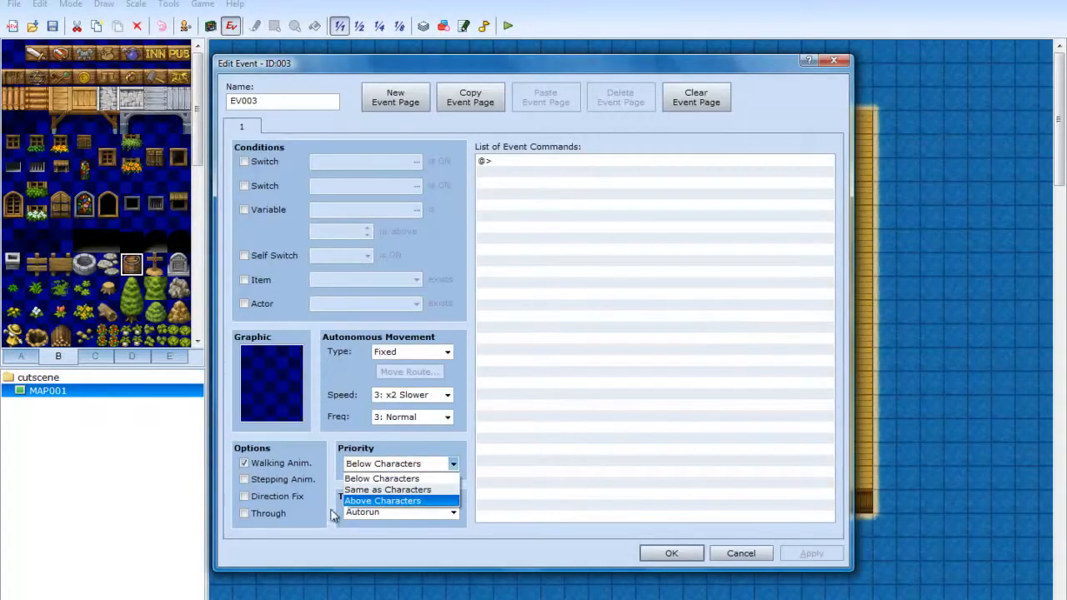
pyautogui.click(373, 513)
pyautogui.click(418, 561)
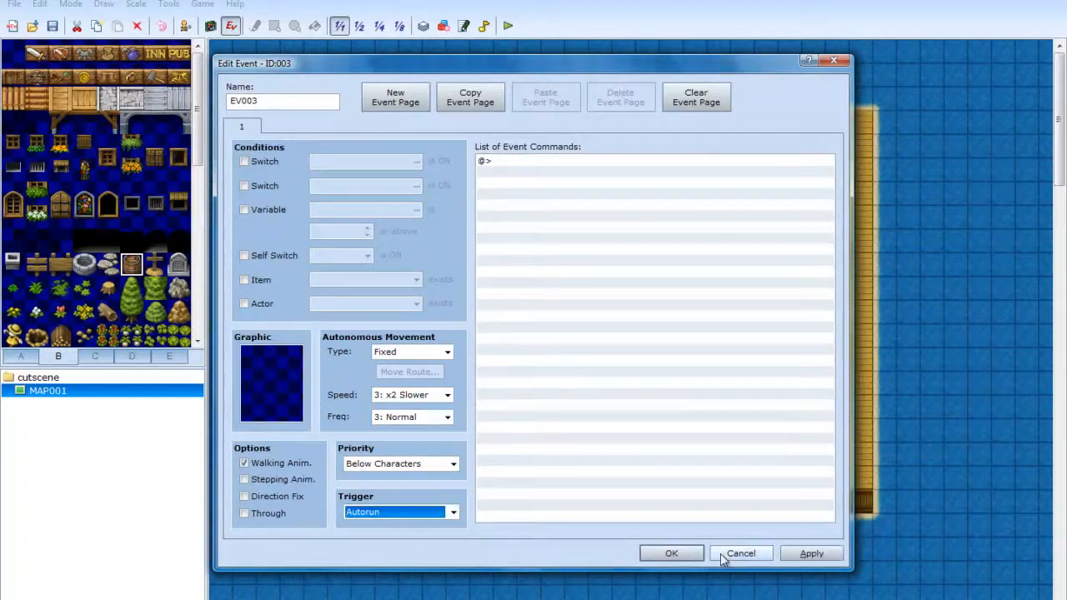
pyautogui.click(810, 556)
pyautogui.click(648, 553)
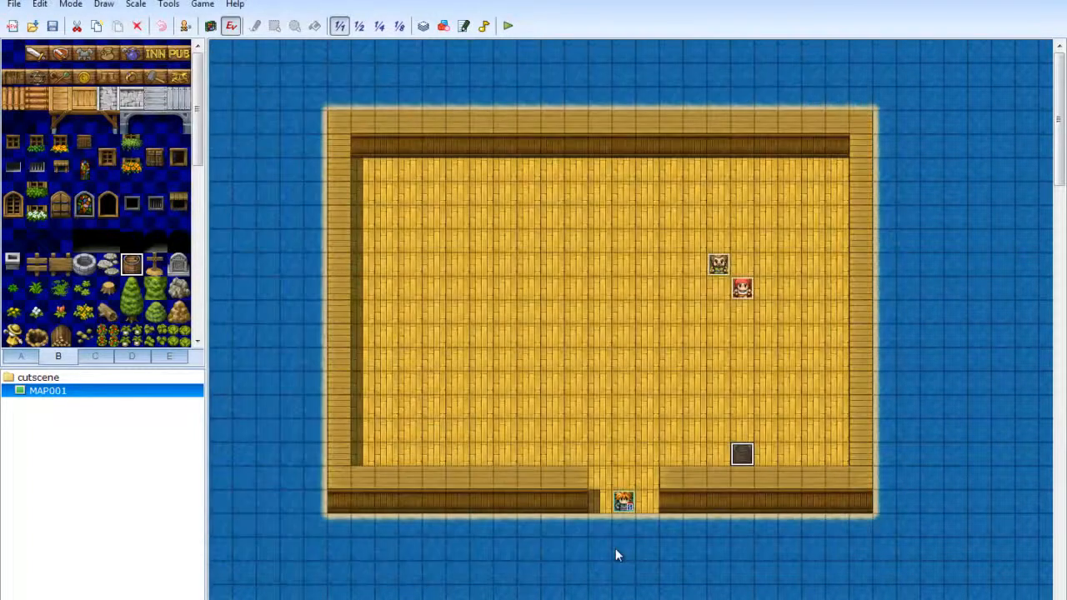
pyautogui.click(649, 315)
pyautogui.click(697, 321)
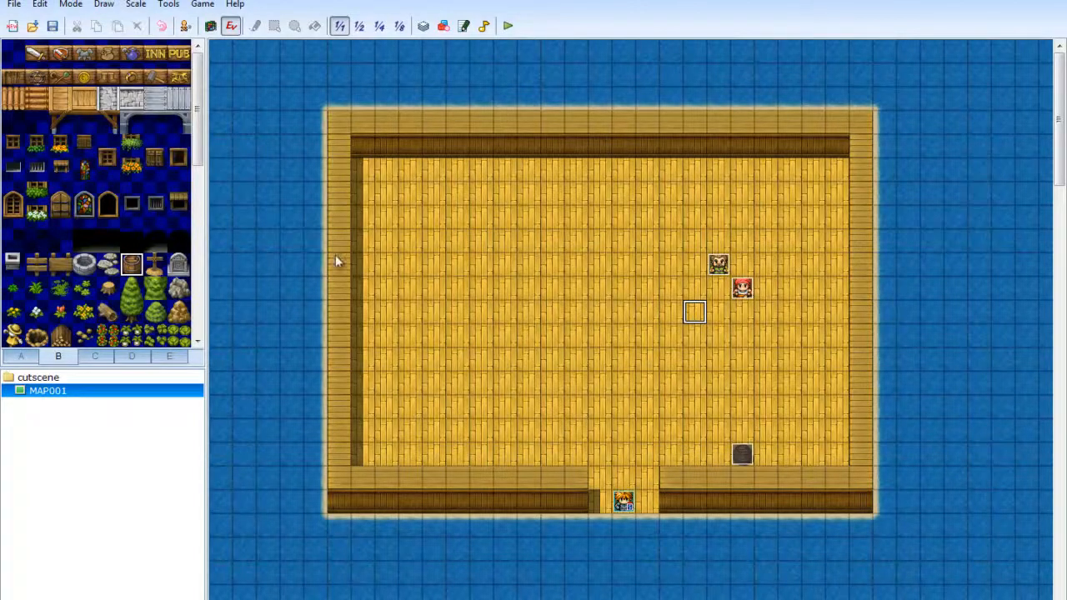
# Raise the maximum number of animations in the database to 81
pyautogui.click(168, 4)
pyautogui.click(177, 27)
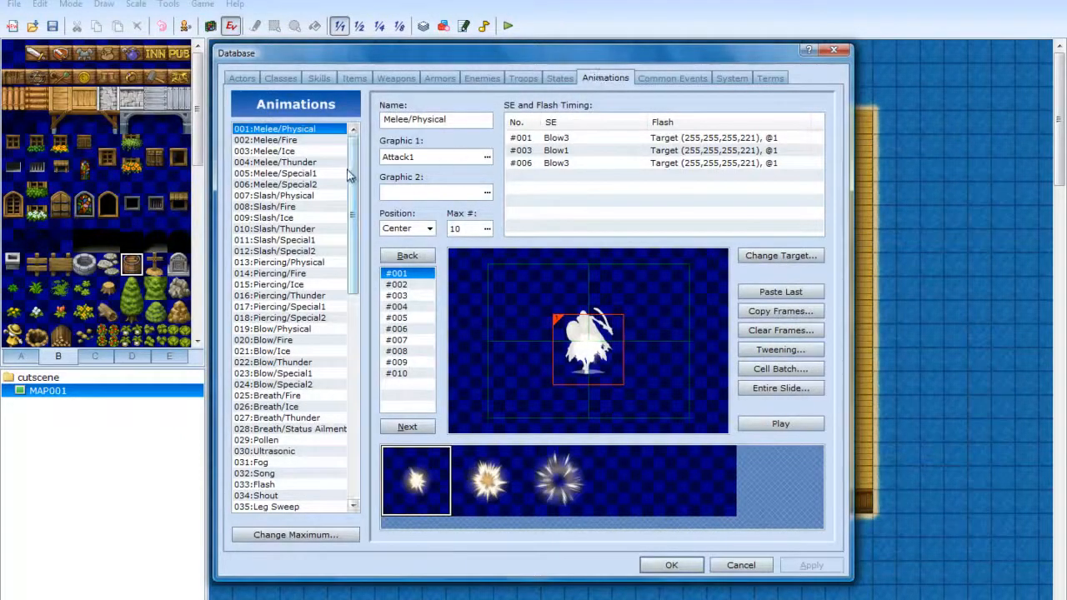
pyautogui.moveTo(358, 195); pyautogui.dragTo(326, 453)
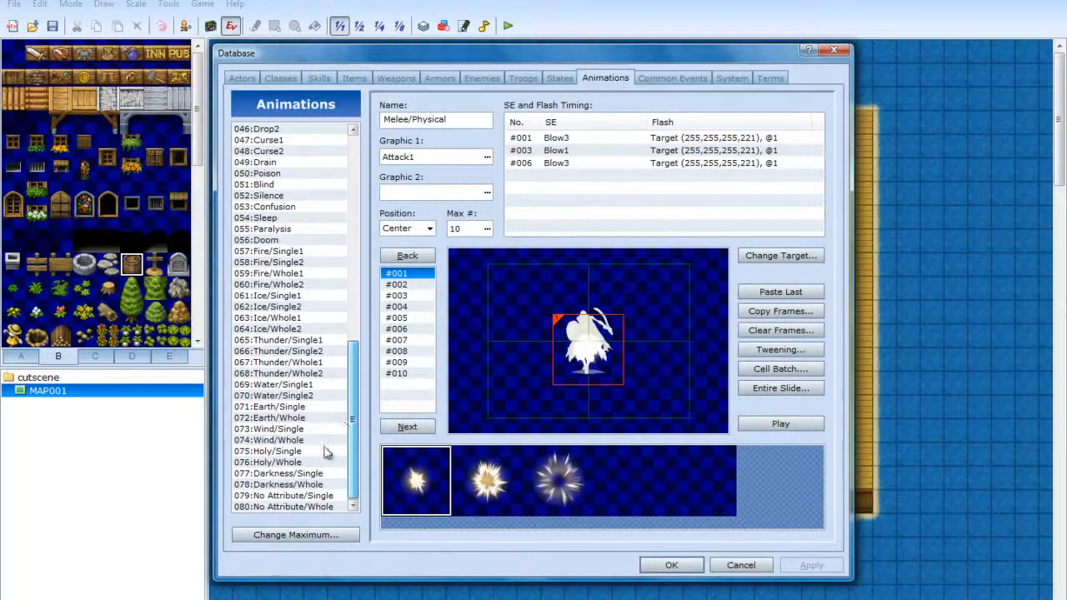
pyautogui.click(282, 535)
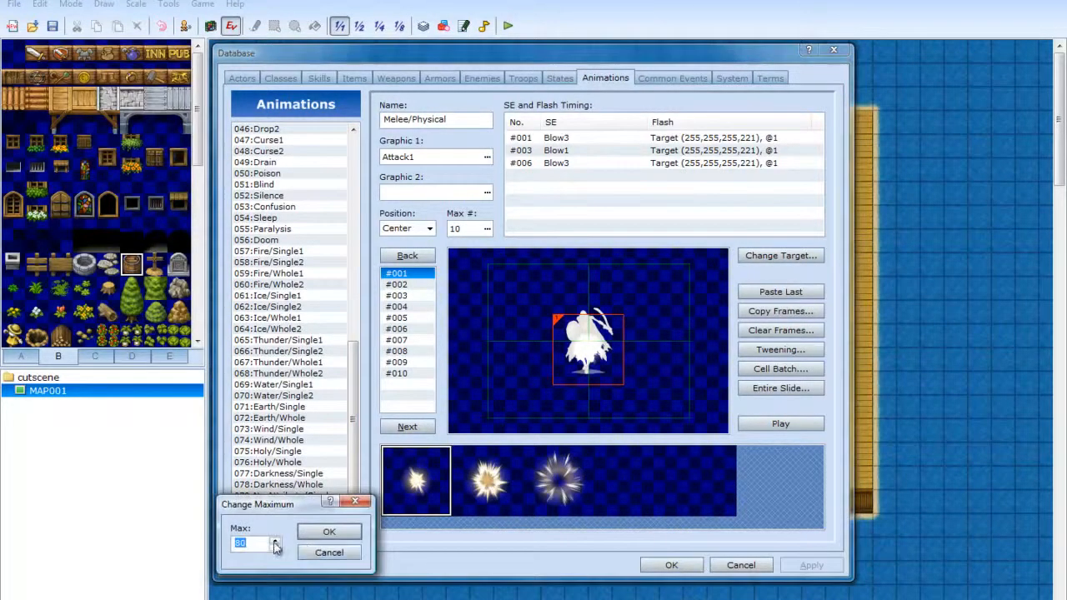
pyautogui.click(319, 535)
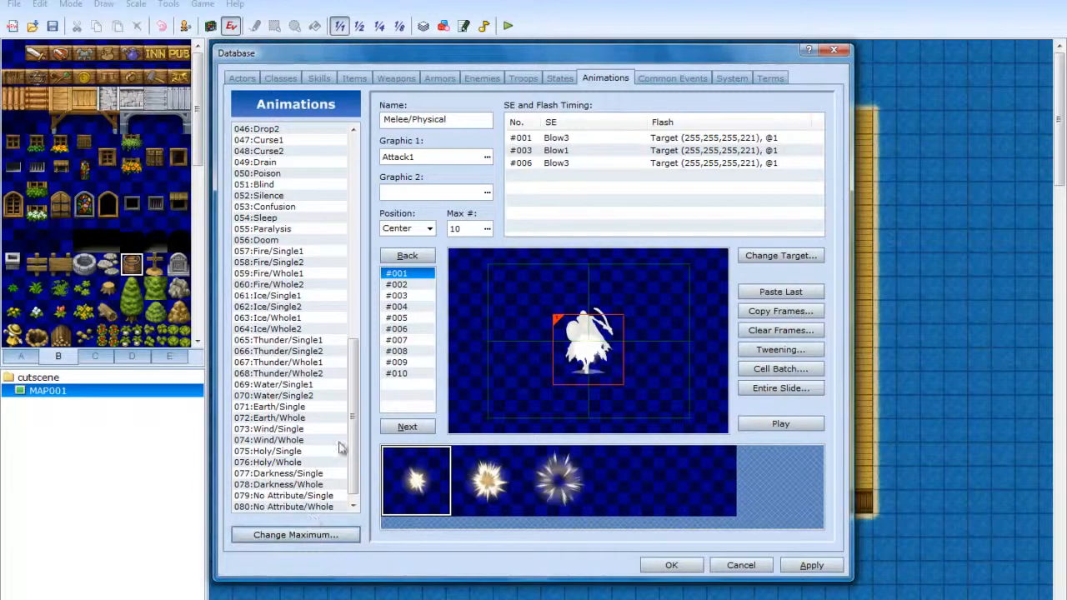
# Name the new blank animation 081 "Cutscene/Punch"
pyautogui.scroll(-1, 352, 446)
pyautogui.click(317, 504)
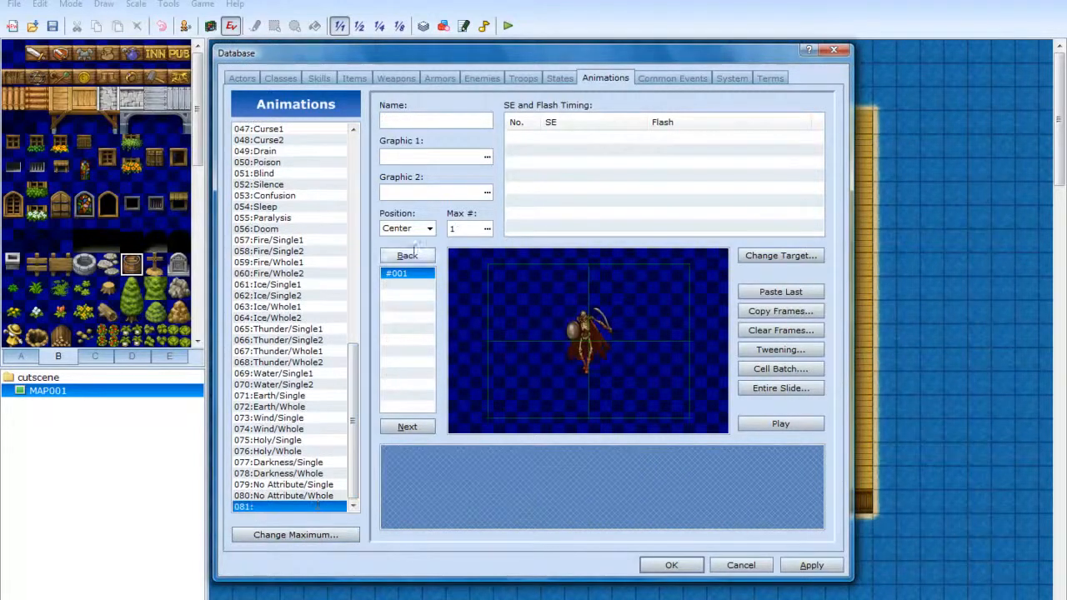
pyautogui.click(416, 120)
pyautogui.write('Cutscene')
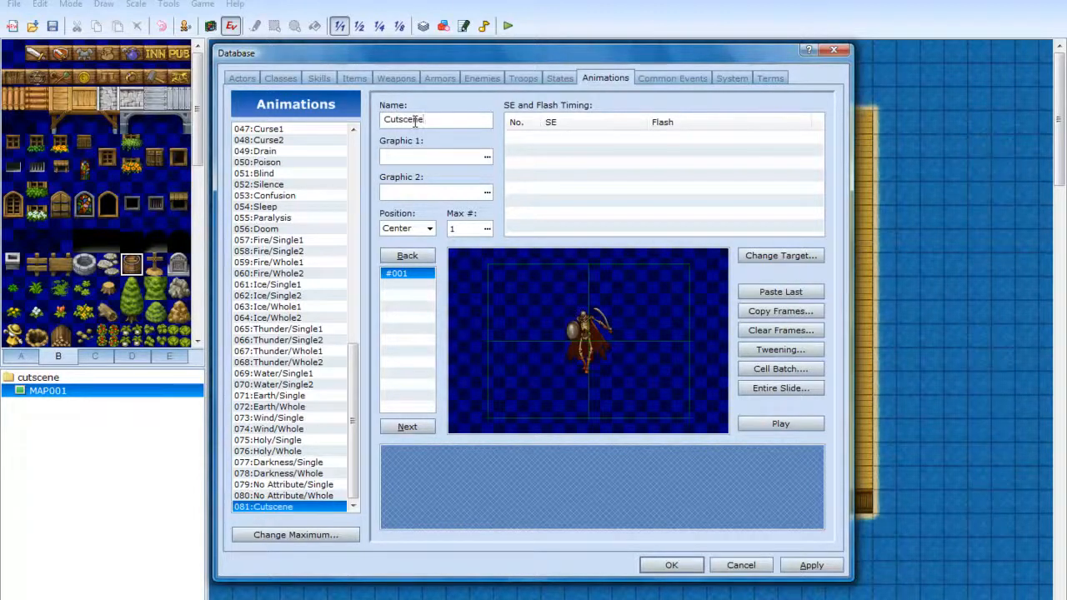
pyautogui.write('/Punch')
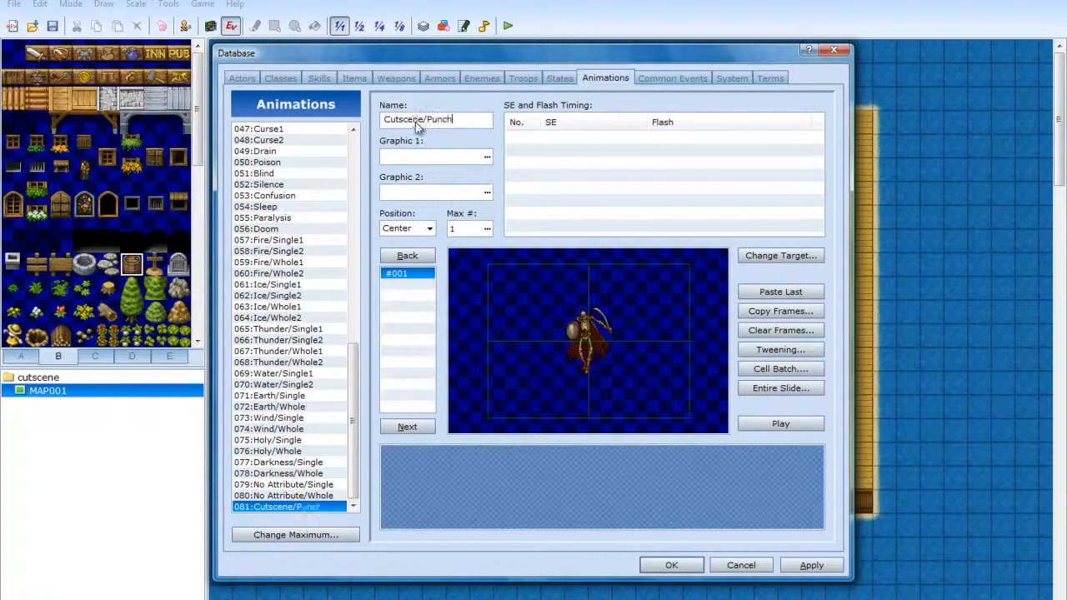
# Add a timing entry on frame 1 of the Cutscene/Punch animation with sound effect Blow1 and no flash
pyautogui.doubleClick(559, 139)
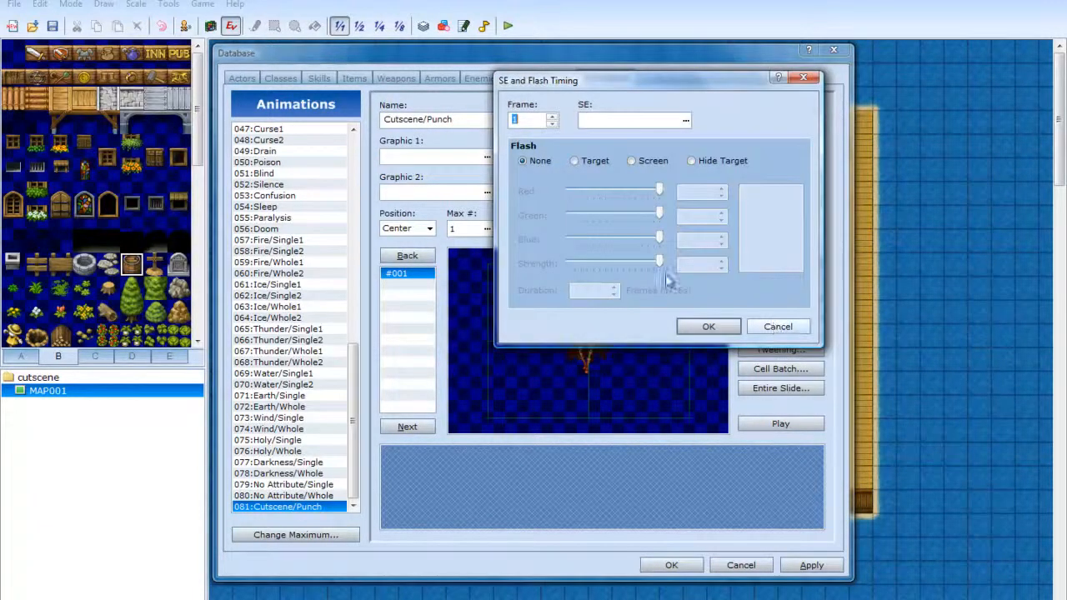
pyautogui.click(685, 121)
pyautogui.click(687, 122)
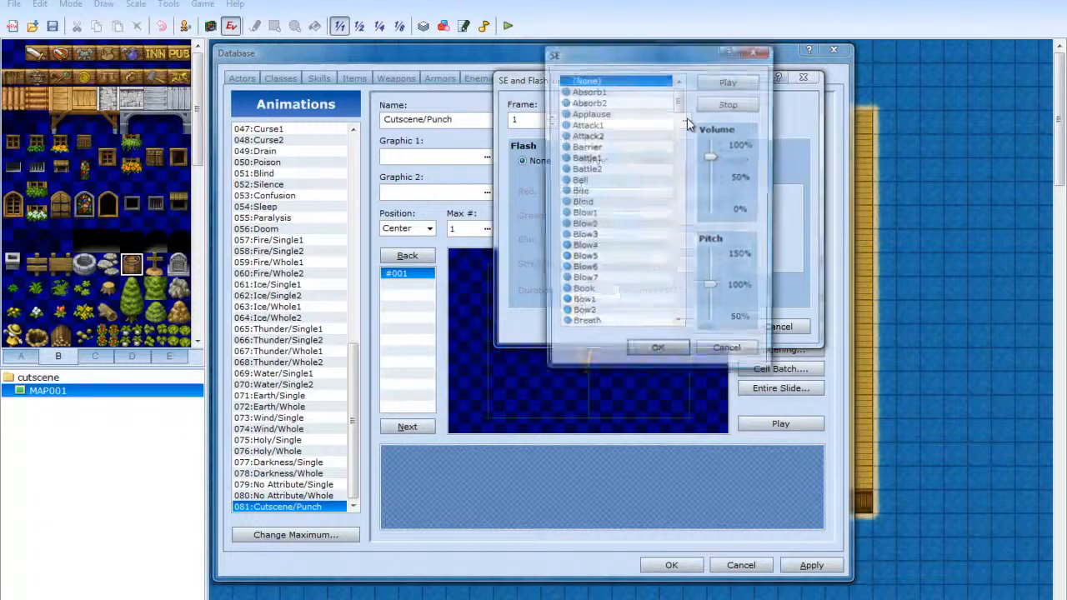
pyautogui.click(604, 215)
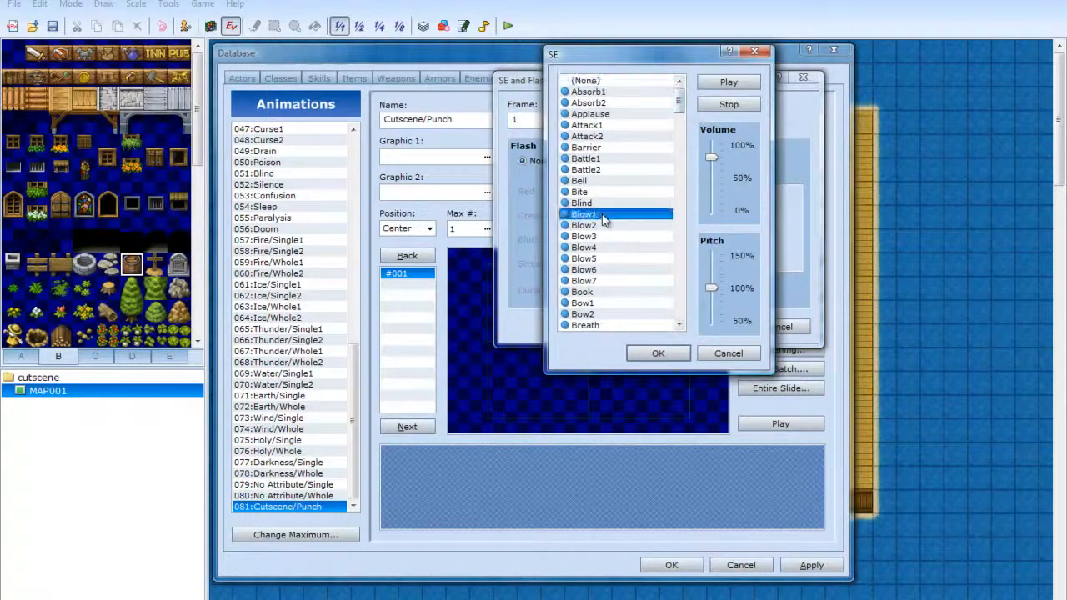
pyautogui.click(729, 82)
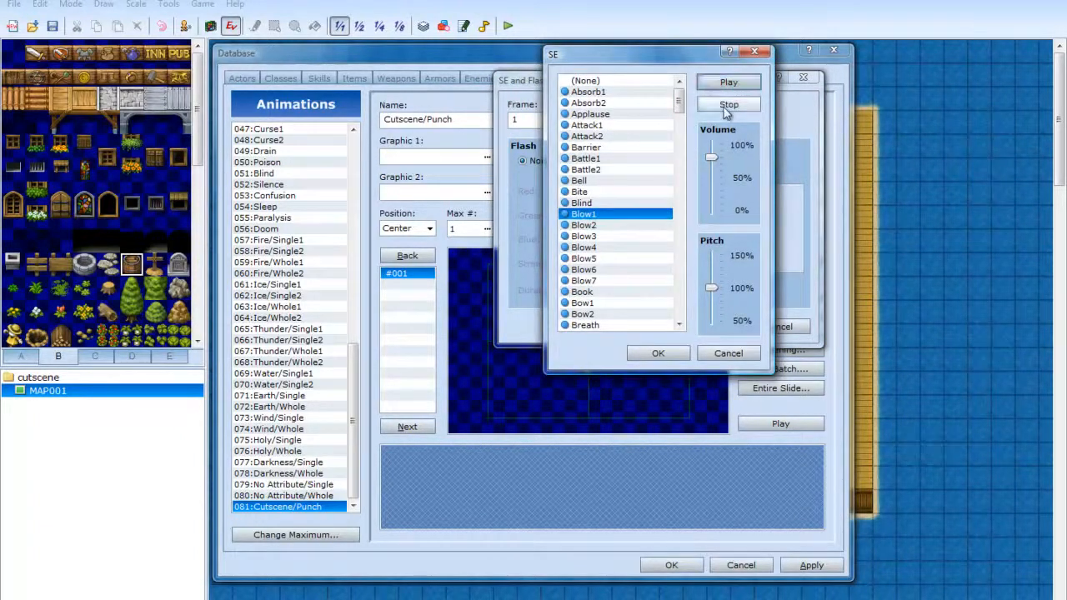
pyautogui.click(677, 354)
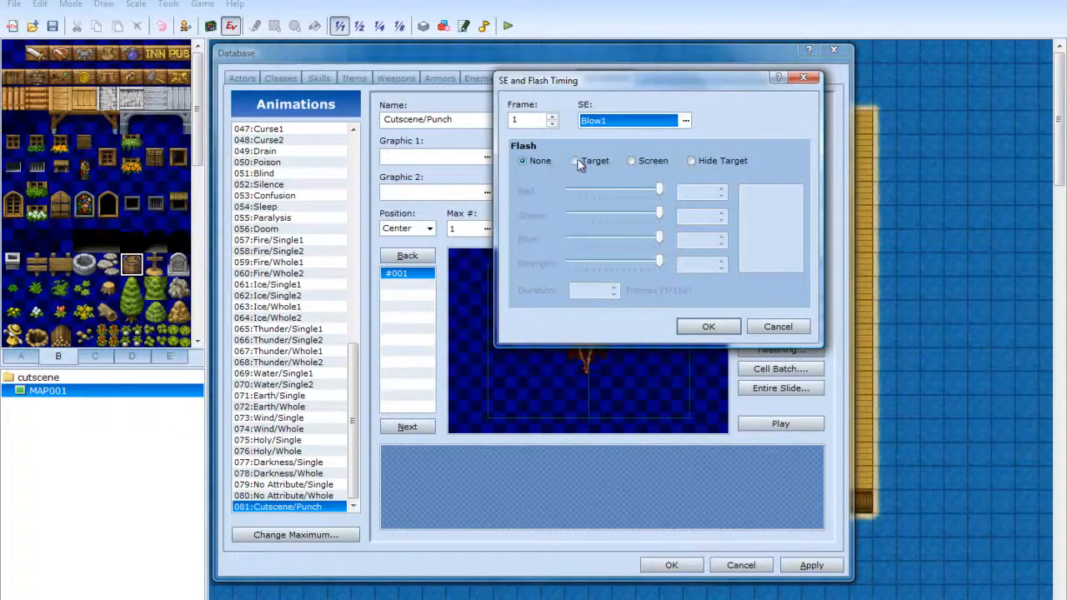
pyautogui.click(709, 326)
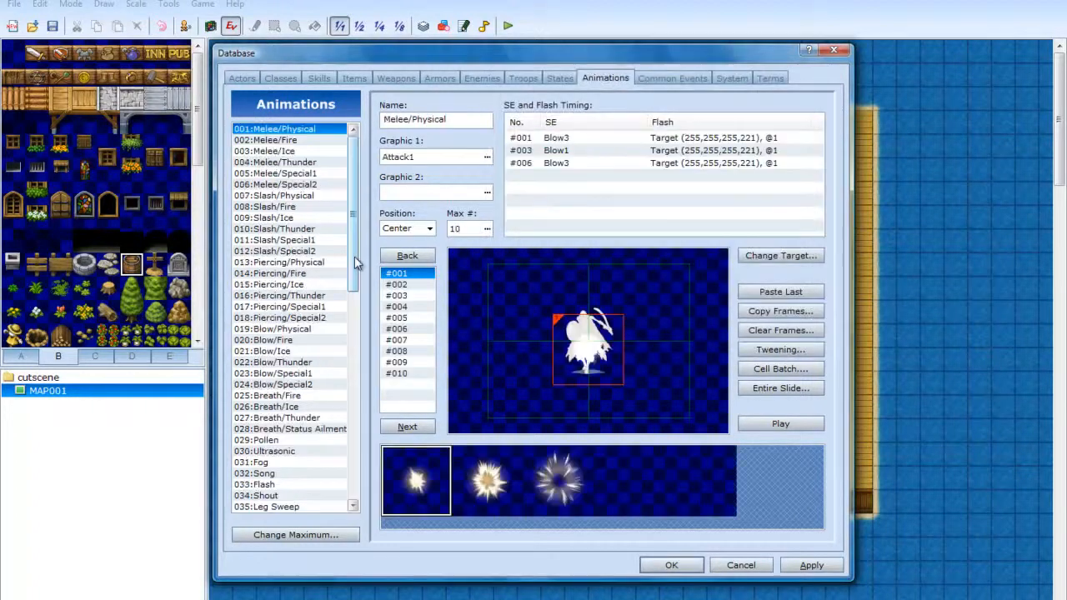
# Set Graphic 1 of animation 081 Cutscene/Punch to Attack1
pyautogui.moveTo(354, 208); pyautogui.dragTo(357, 496)
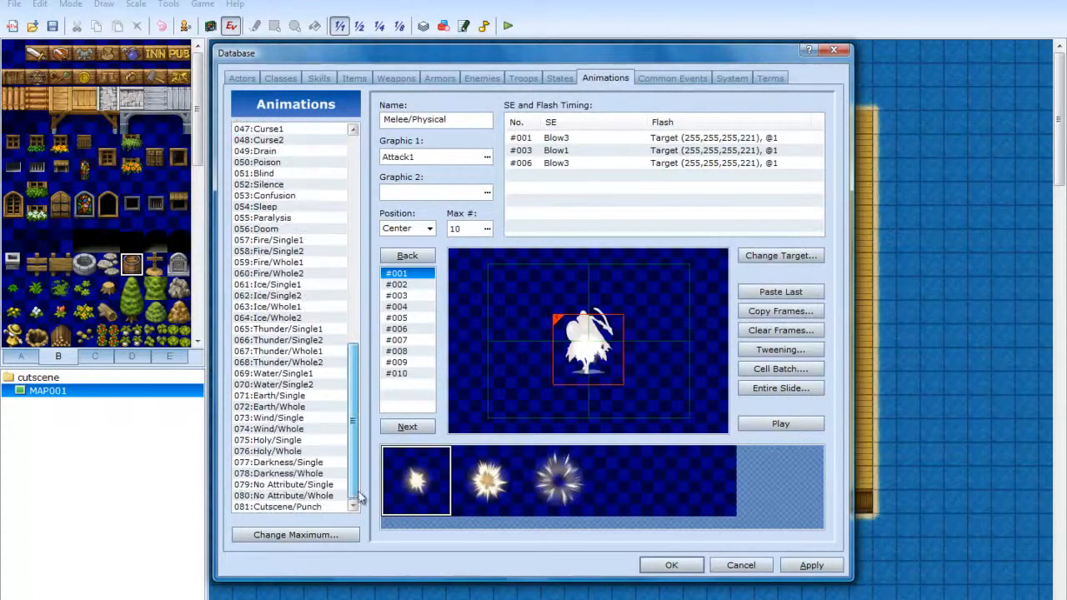
pyautogui.click(321, 507)
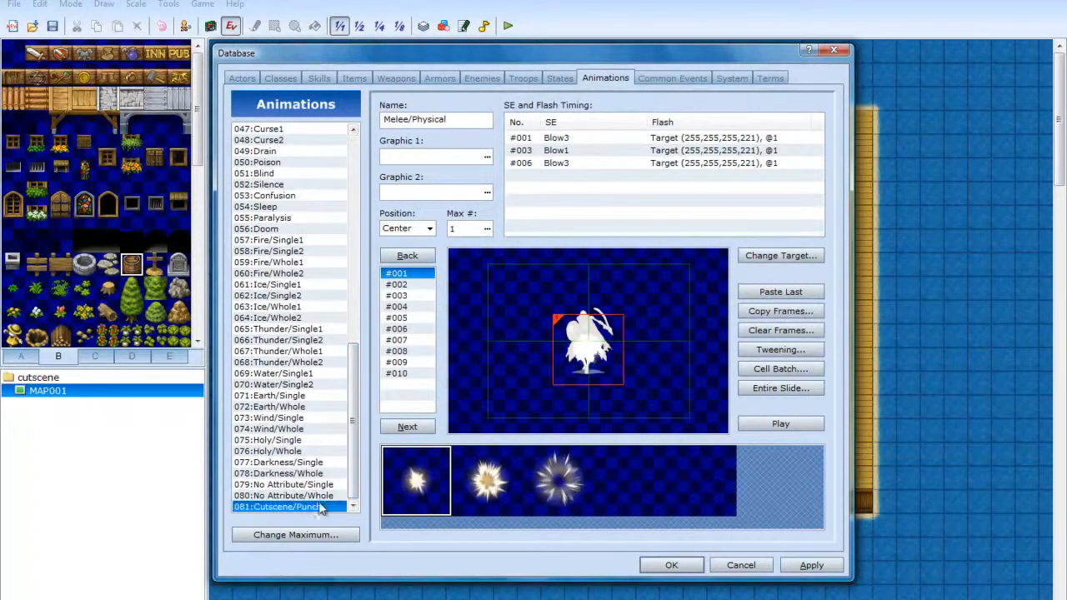
pyautogui.click(489, 159)
pyautogui.click(350, 166)
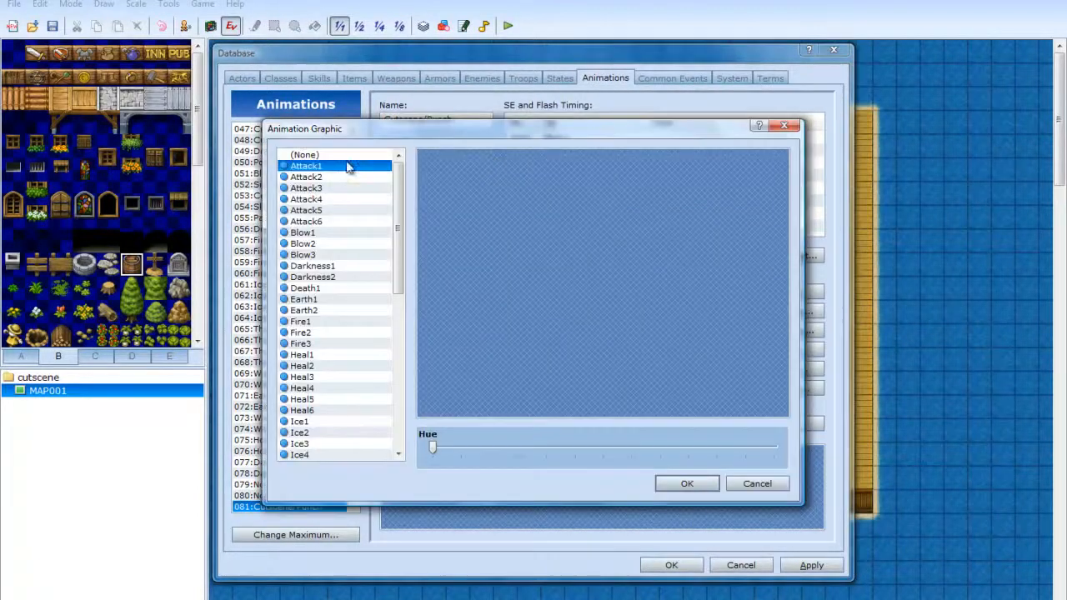
pyautogui.click(687, 483)
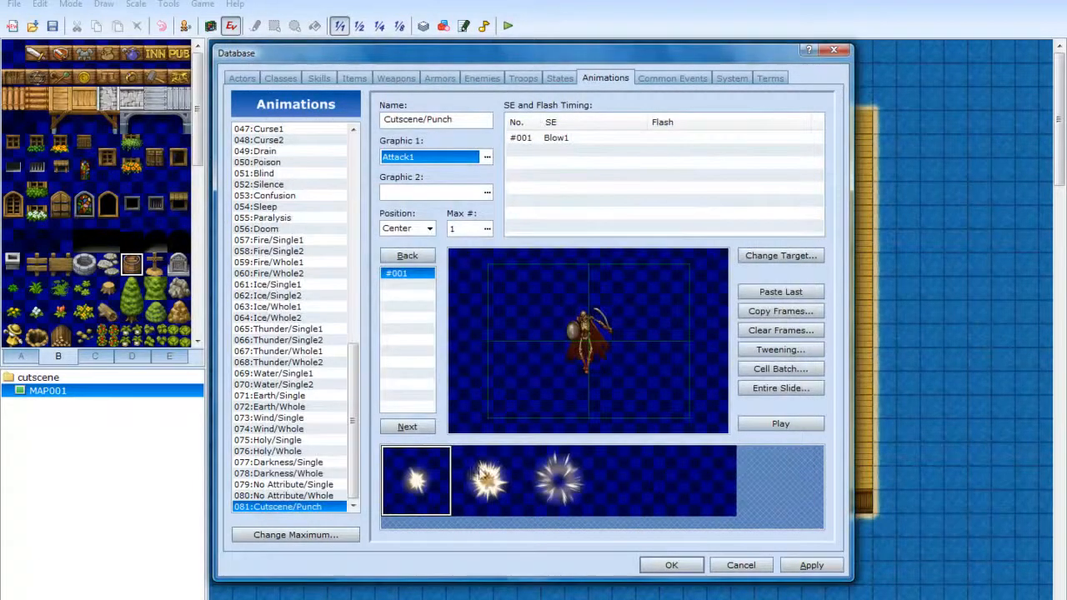
# Place the small burst cell on the target in frame 1, at about (-8, 0)
pyautogui.click(416, 478)
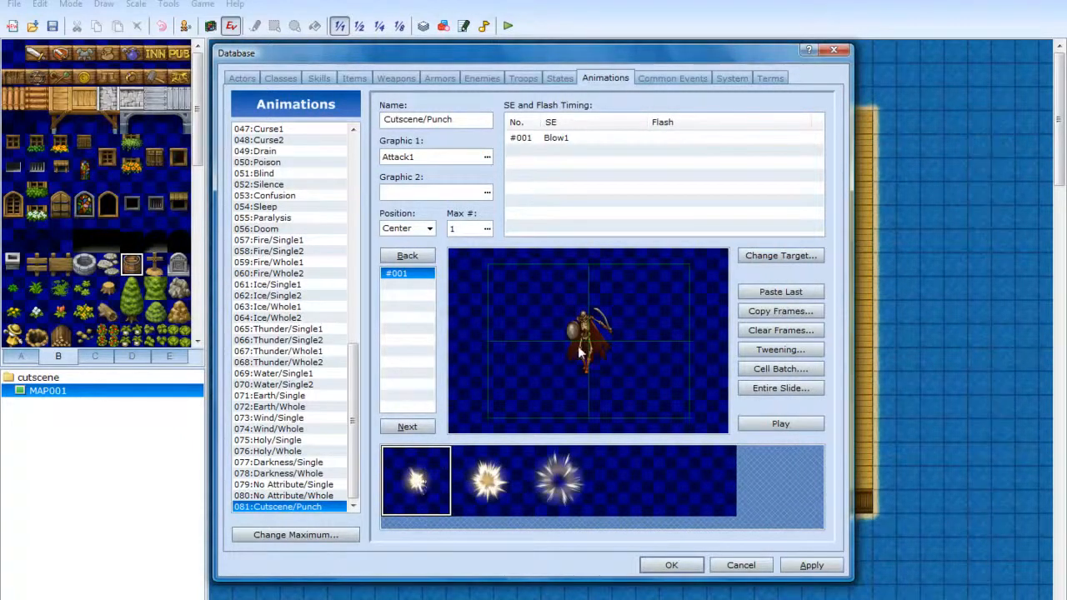
pyautogui.click(576, 359)
pyautogui.moveTo(575, 358); pyautogui.dragTo(583, 341)
# Extend the animation to 3 frames and place the second, larger burst cell on the target in frame 2 at about (-8, 0)
pyautogui.click(479, 476)
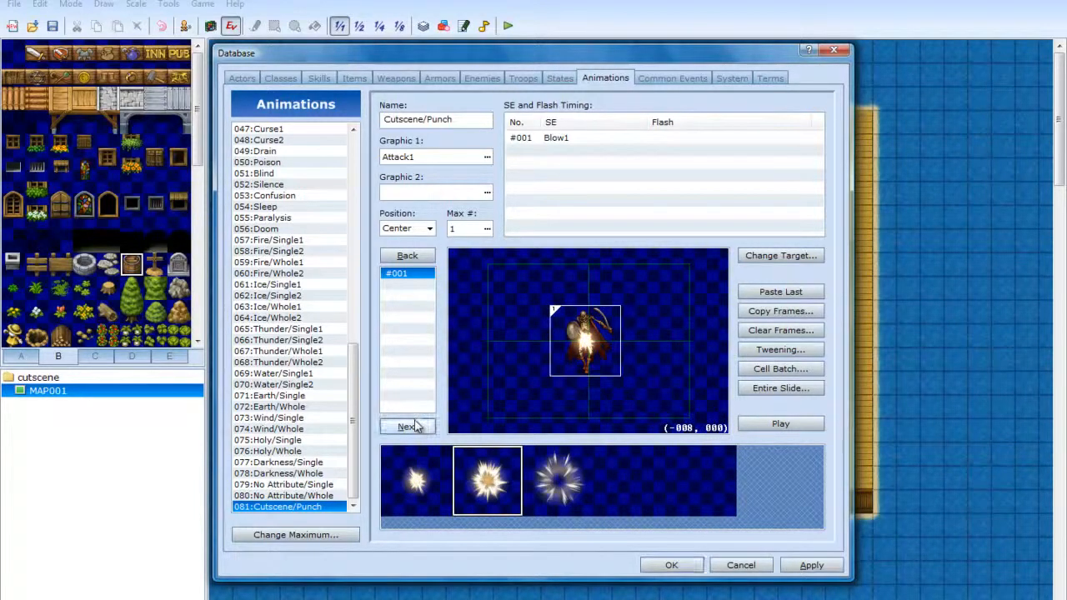
pyautogui.click(487, 229)
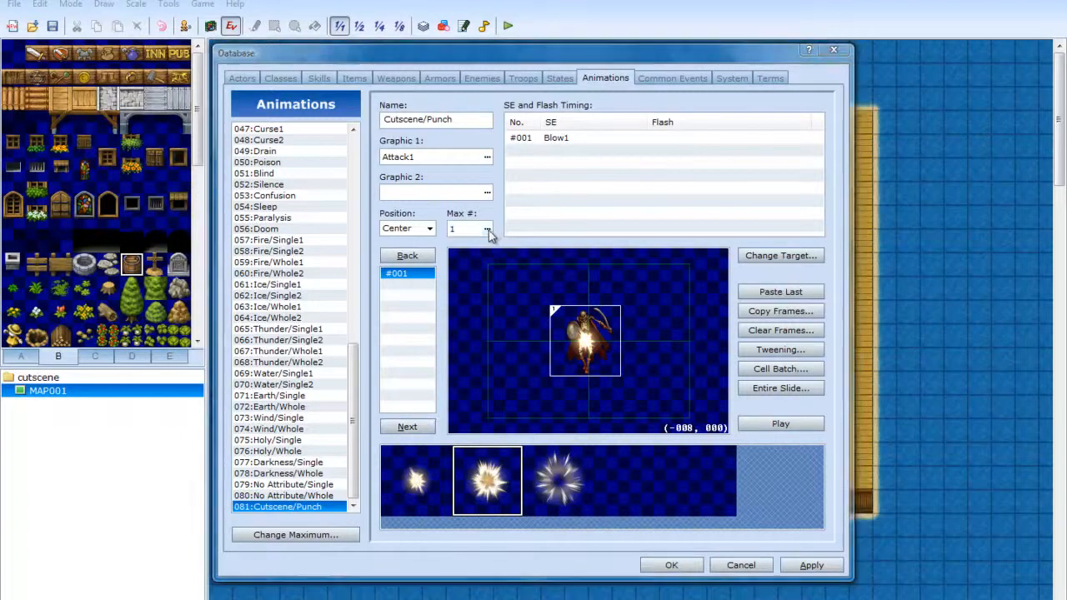
pyautogui.write('3')
pyautogui.click(504, 226)
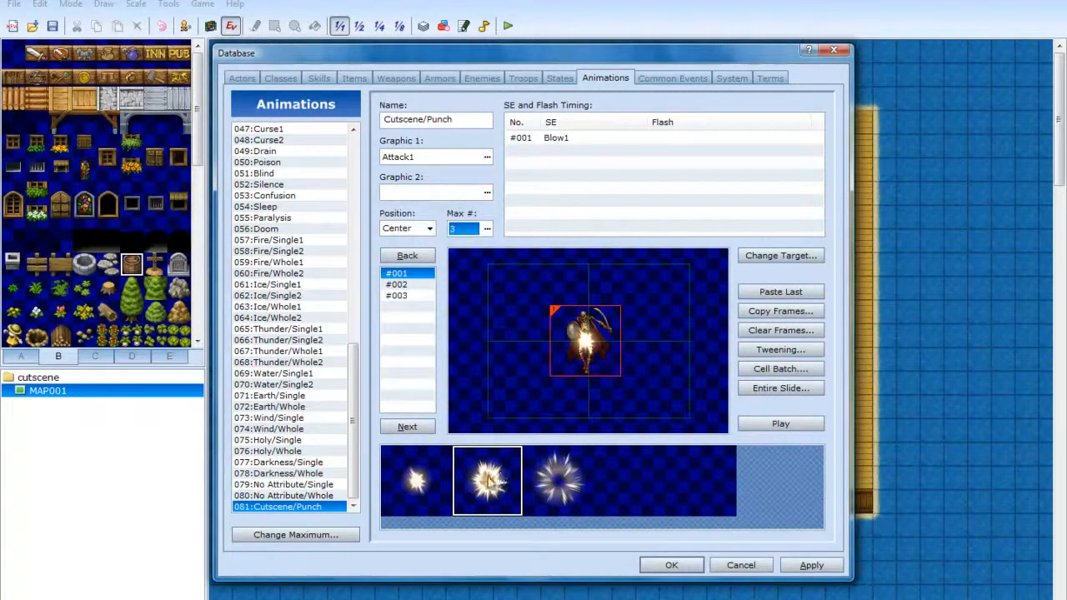
pyautogui.click(560, 356)
pyautogui.click(401, 284)
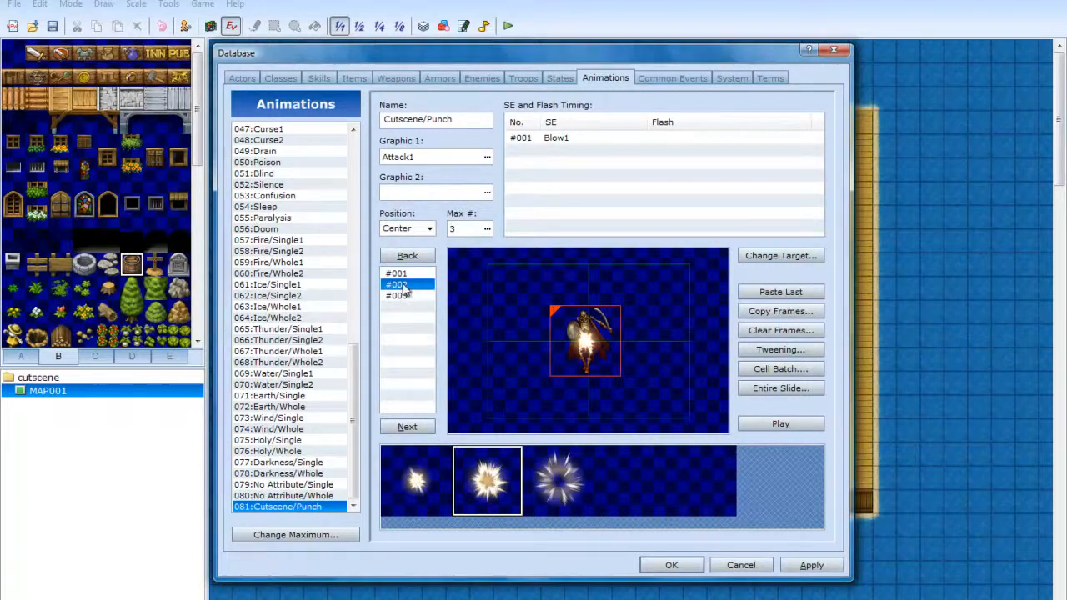
pyautogui.click(582, 340)
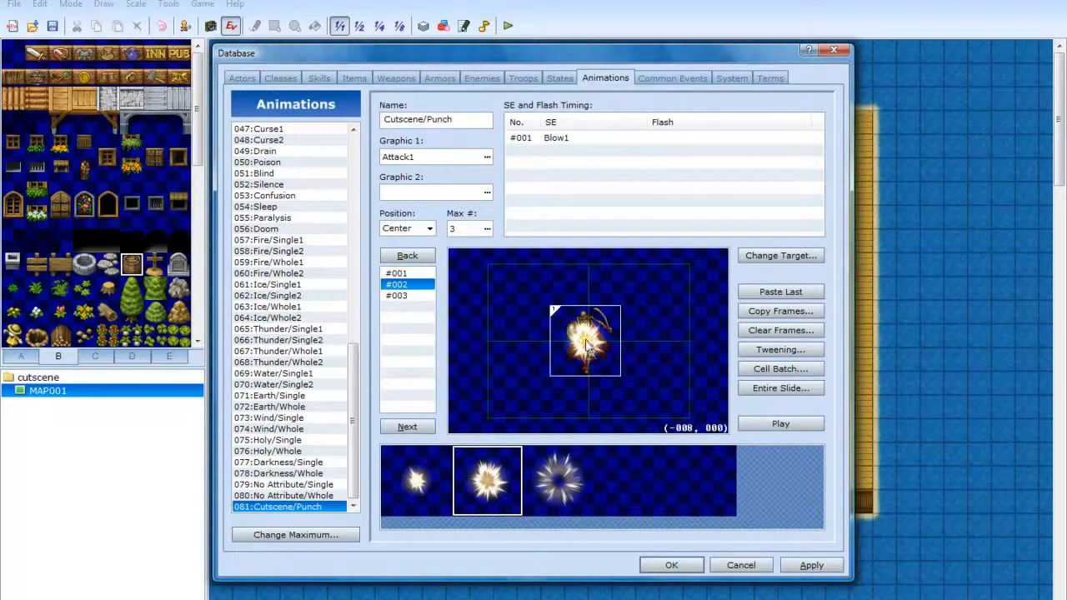
# Place the third, ring-shaped burst cell on the target in frame 3, at about (-8, 0)
pyautogui.click(397, 295)
pyautogui.click(559, 479)
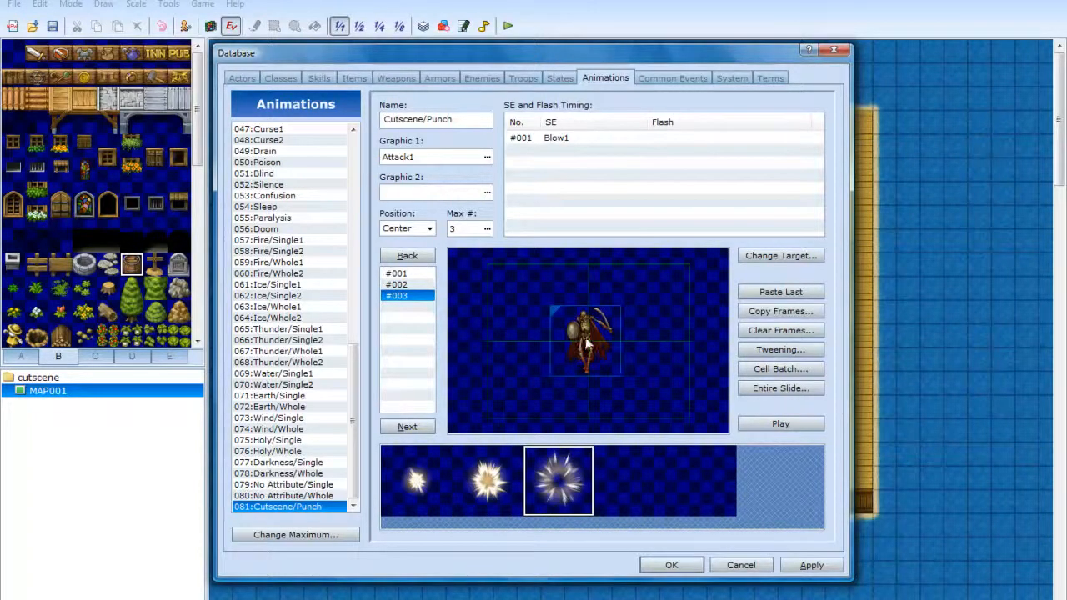
pyautogui.click(587, 343)
pyautogui.moveTo(584, 348); pyautogui.dragTo(583, 351)
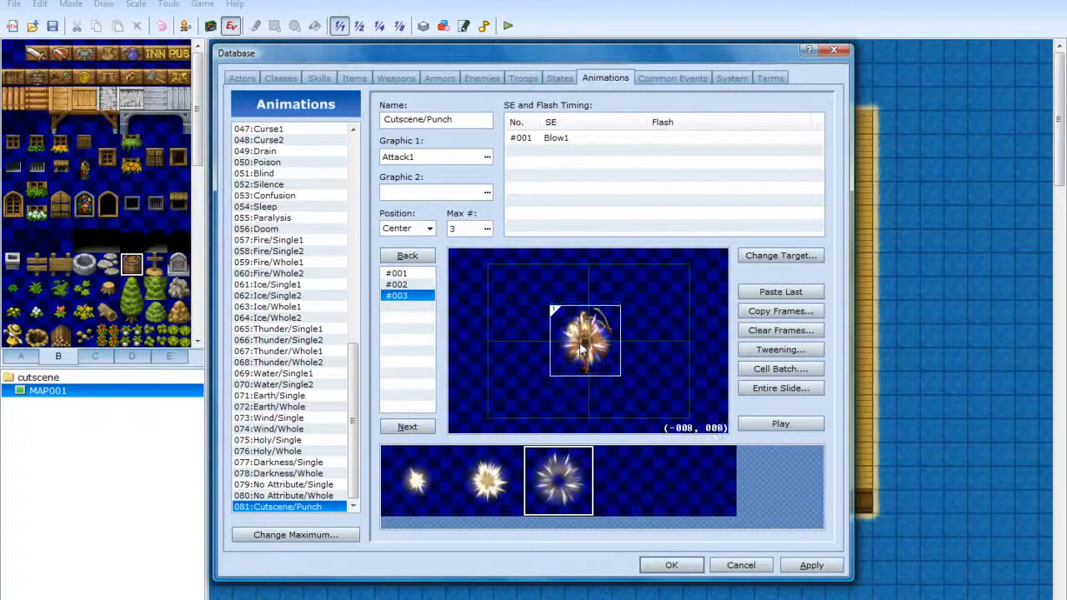
# Preview the finished punch animation and save the database changes
pyautogui.click(797, 424)
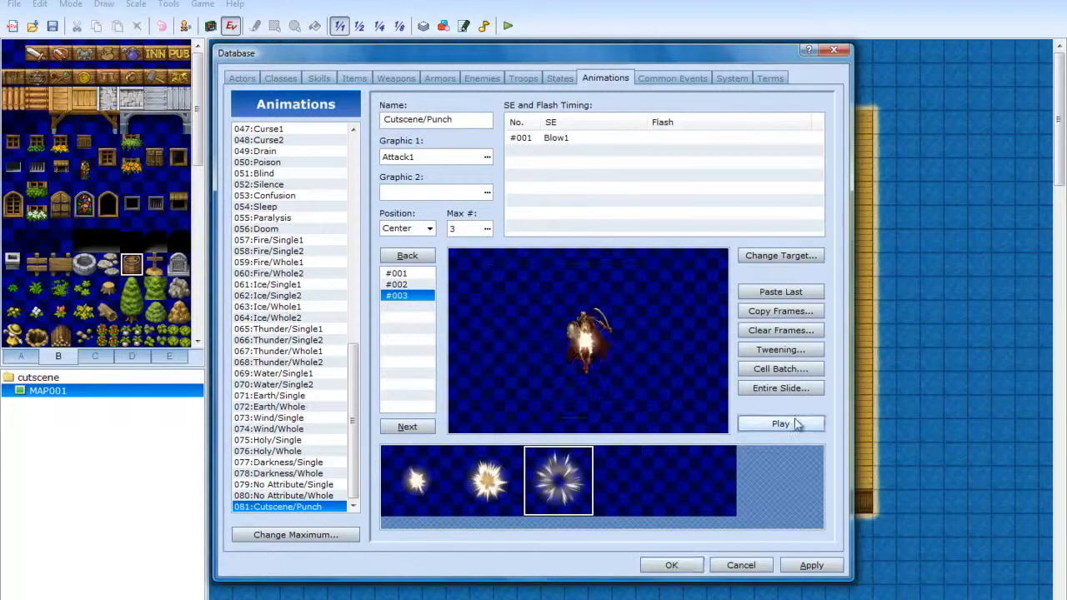
pyautogui.click(779, 424)
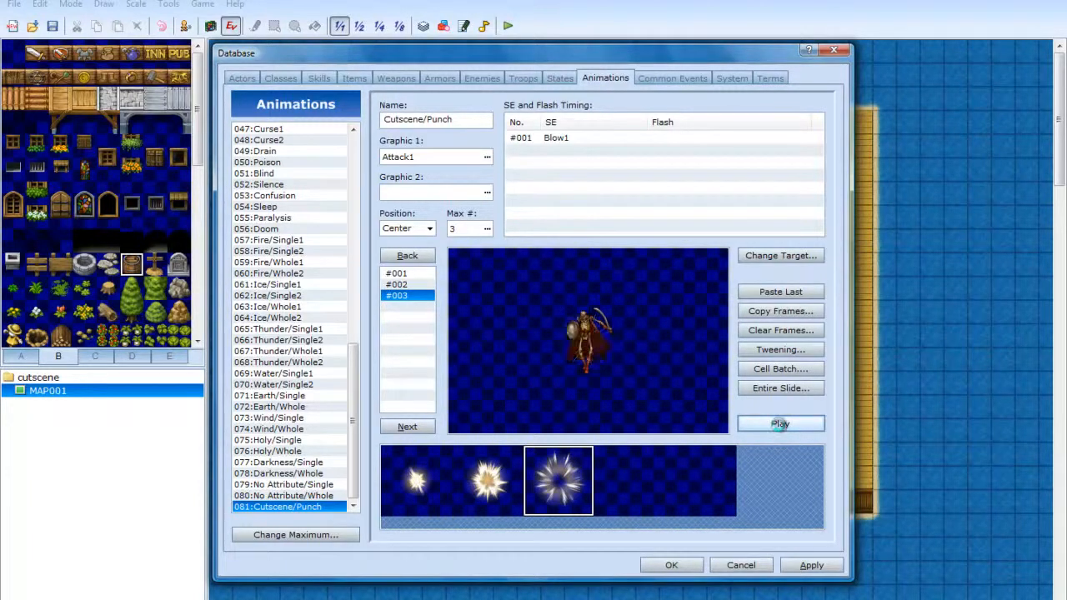
pyautogui.click(808, 569)
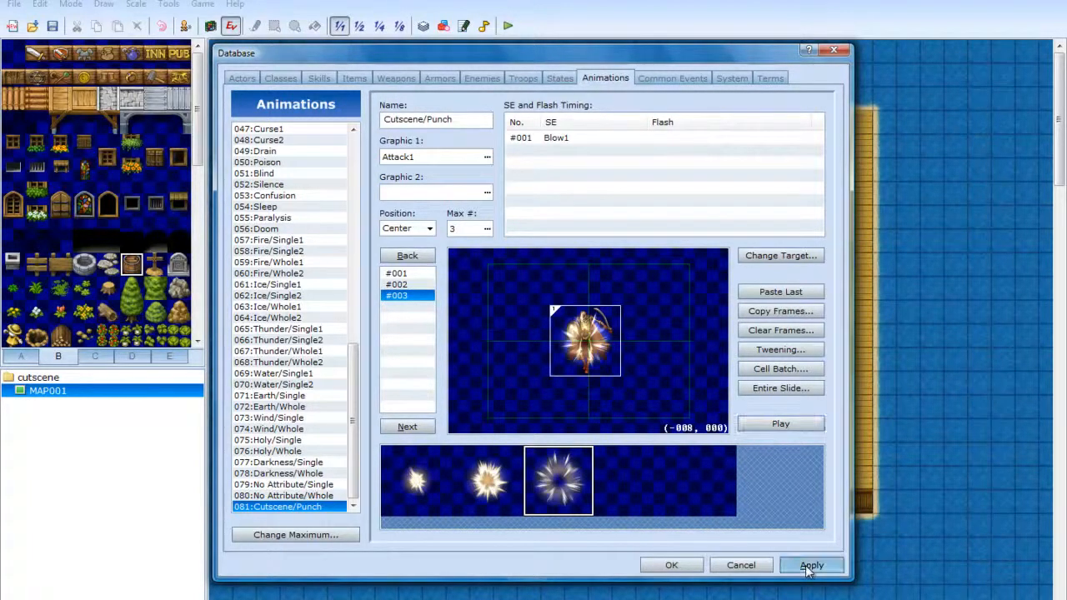
pyautogui.click(672, 565)
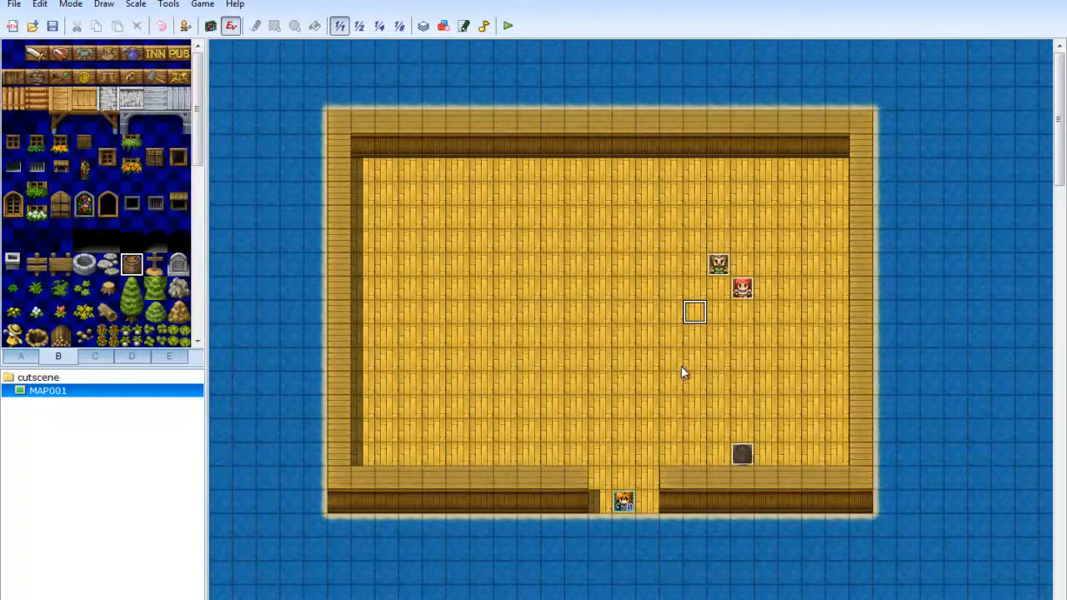
# Move the autorun event and its barrel tile to a floor square beside the room's east wall
pyautogui.moveTo(747, 452); pyautogui.dragTo(832, 350)
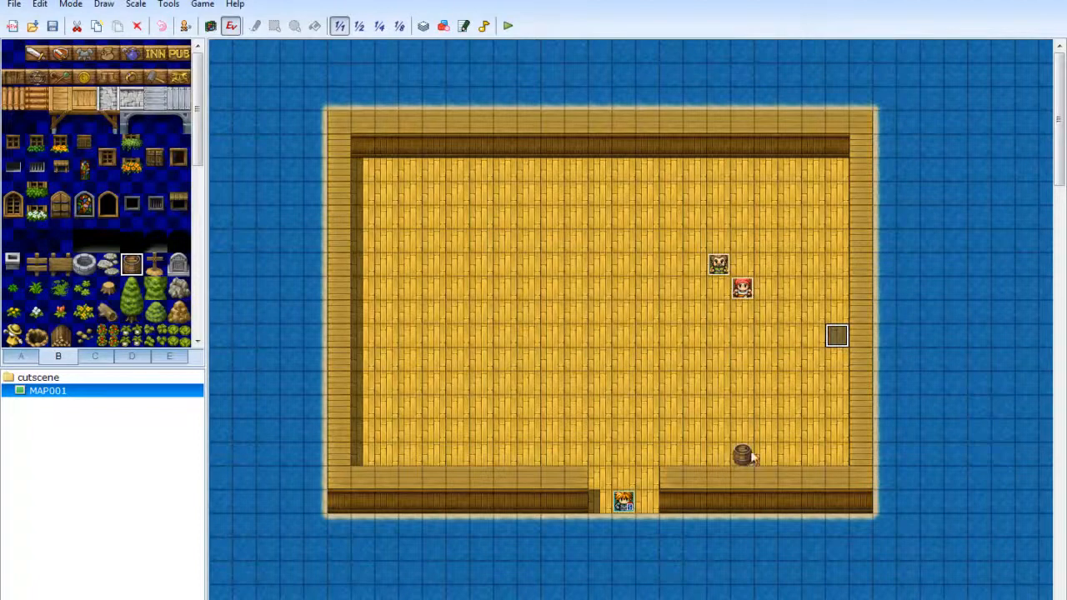
pyautogui.click(210, 26)
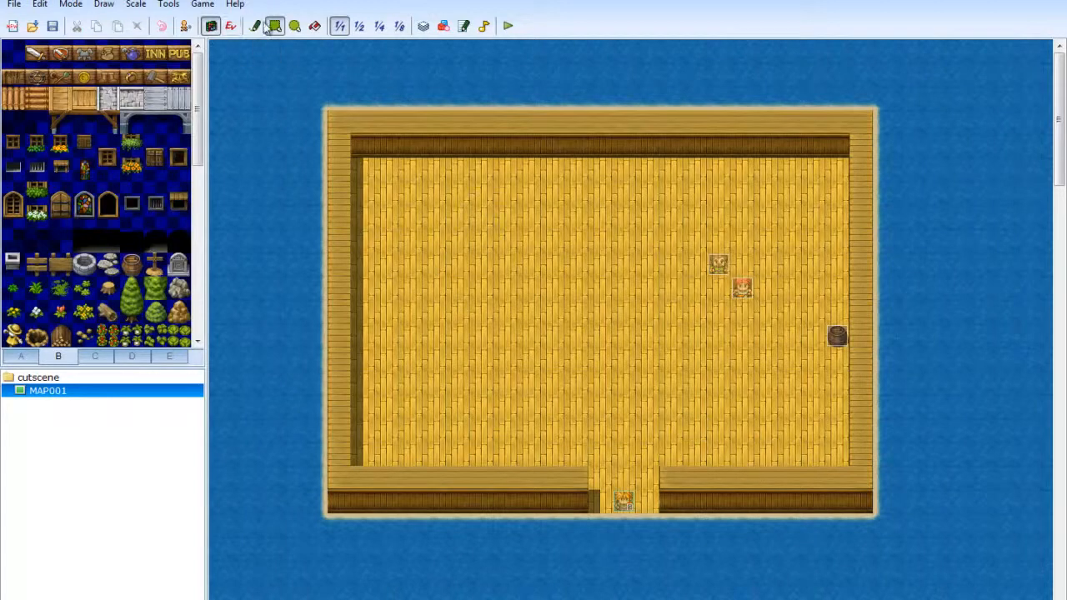
pyautogui.click(231, 26)
# Open the barrel event for editing and start a Set Move Route command for Player, keeping the characters on the map in view
pyautogui.rightClick(838, 336)
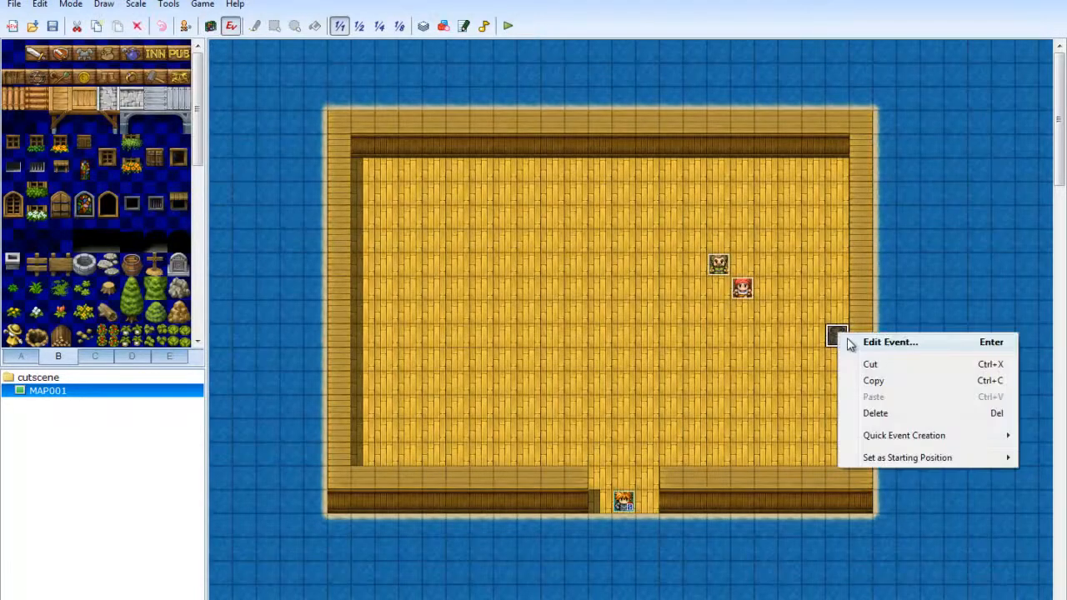
pyautogui.click(875, 350)
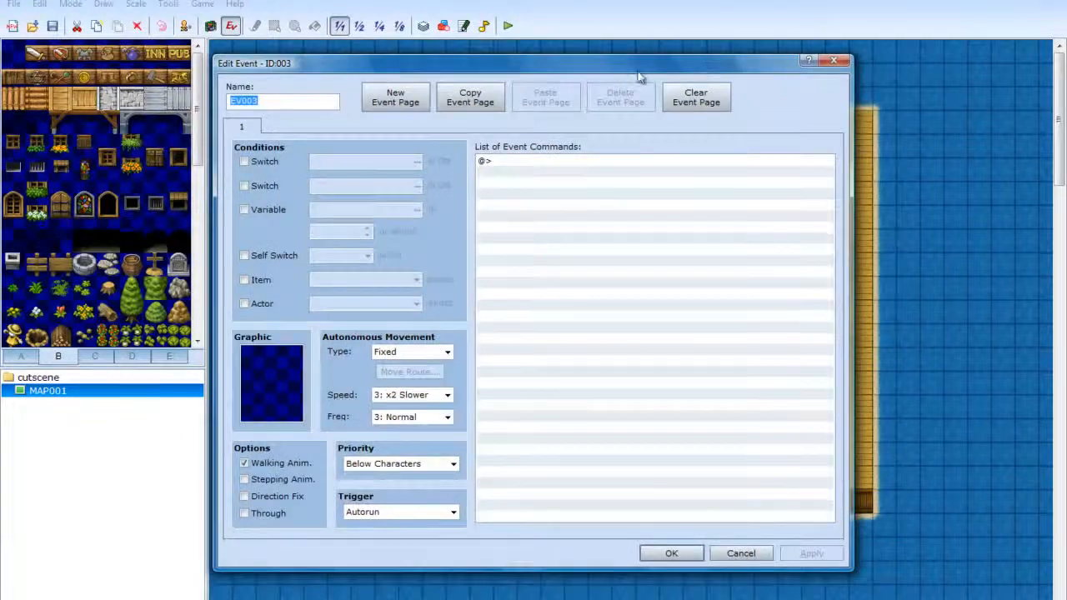
pyautogui.moveTo(640, 77); pyautogui.dragTo(331, 76)
pyautogui.doubleClick(238, 168)
pyautogui.moveTo(275, 156); pyautogui.dragTo(298, 246)
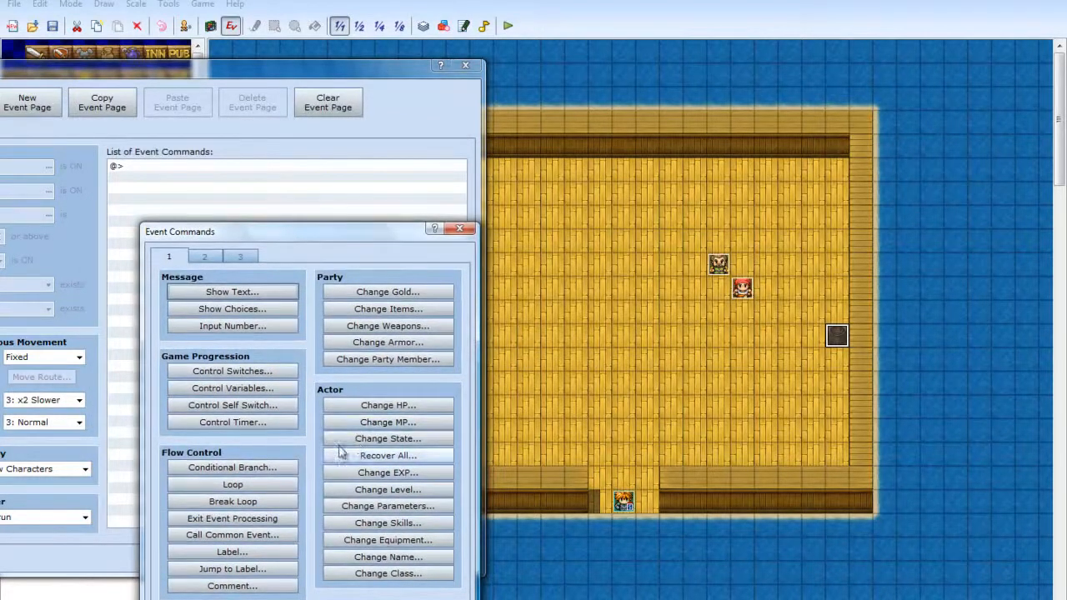
pyautogui.click(201, 259)
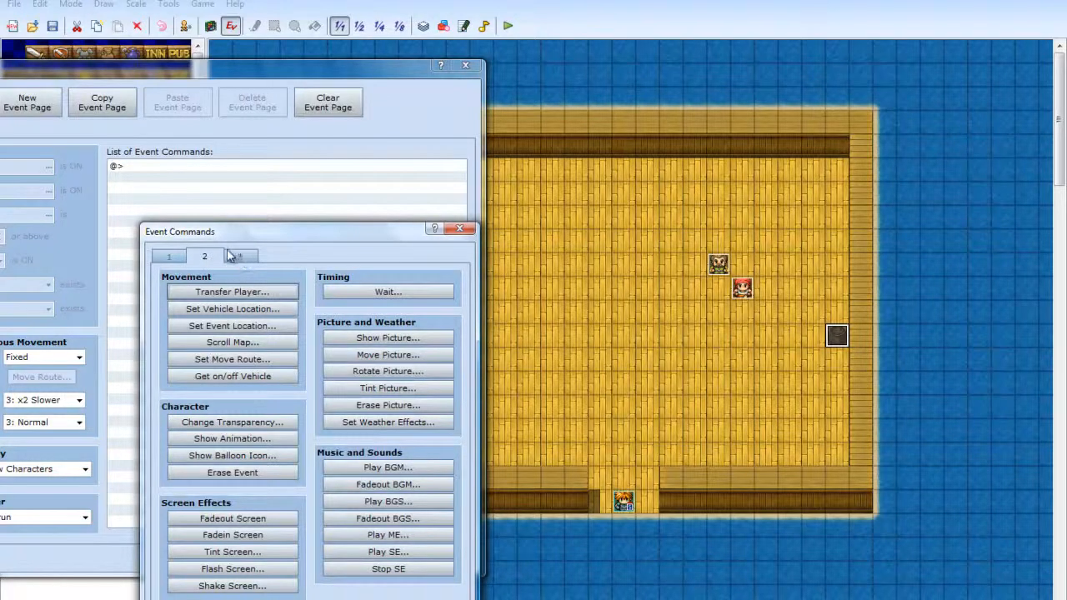
pyautogui.click(229, 359)
pyautogui.moveTo(246, 274); pyautogui.dragTo(184, 200)
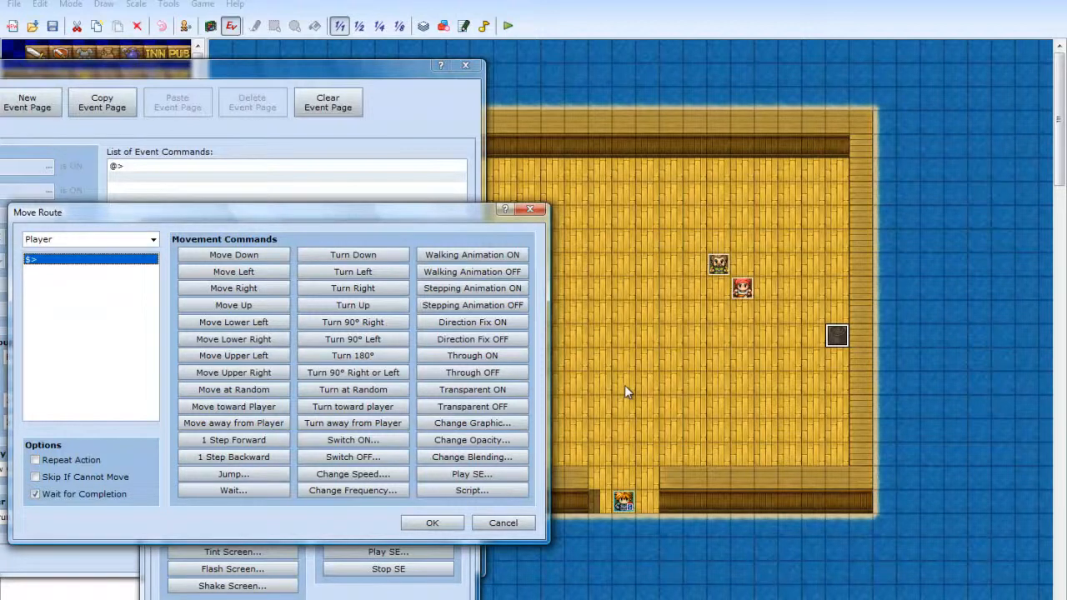
# Add five Move Up commands to the player's move route
pyautogui.click(251, 310)
pyautogui.click(250, 309)
pyautogui.click(250, 309)
pyautogui.click(250, 308)
pyautogui.click(250, 308)
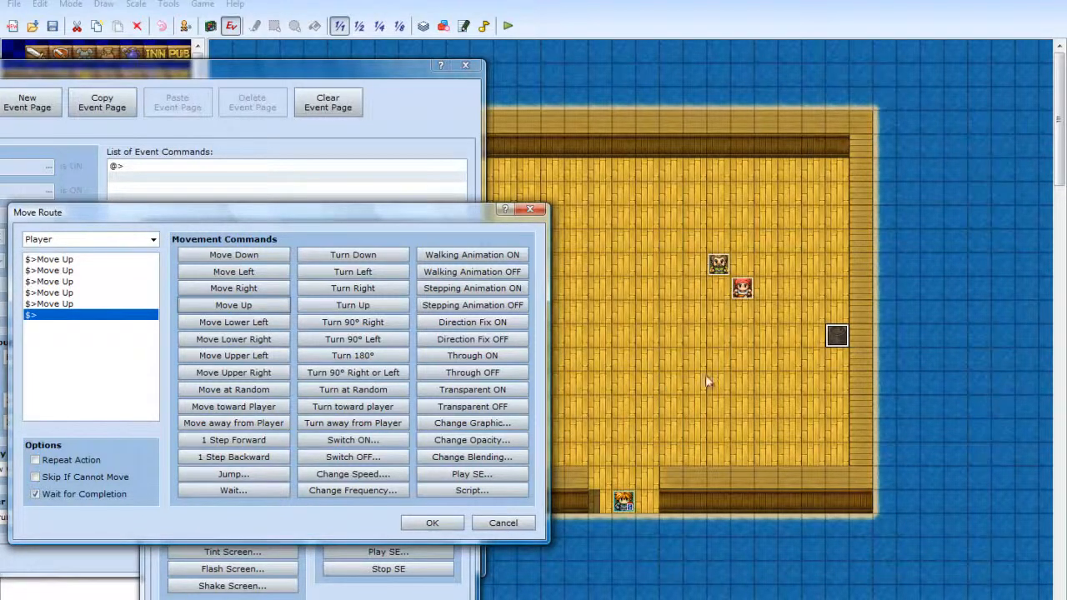
# Add Move Right commands after the upward moves and trim them to four
pyautogui.click(244, 294)
pyautogui.click(244, 294)
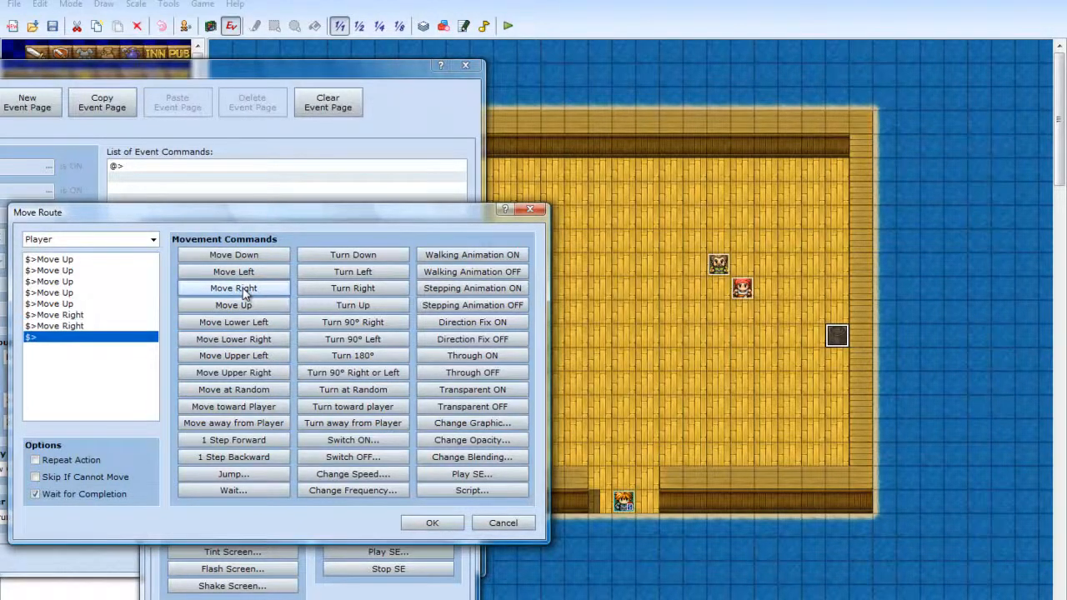
pyautogui.click(244, 294)
pyautogui.click(243, 293)
pyautogui.click(244, 293)
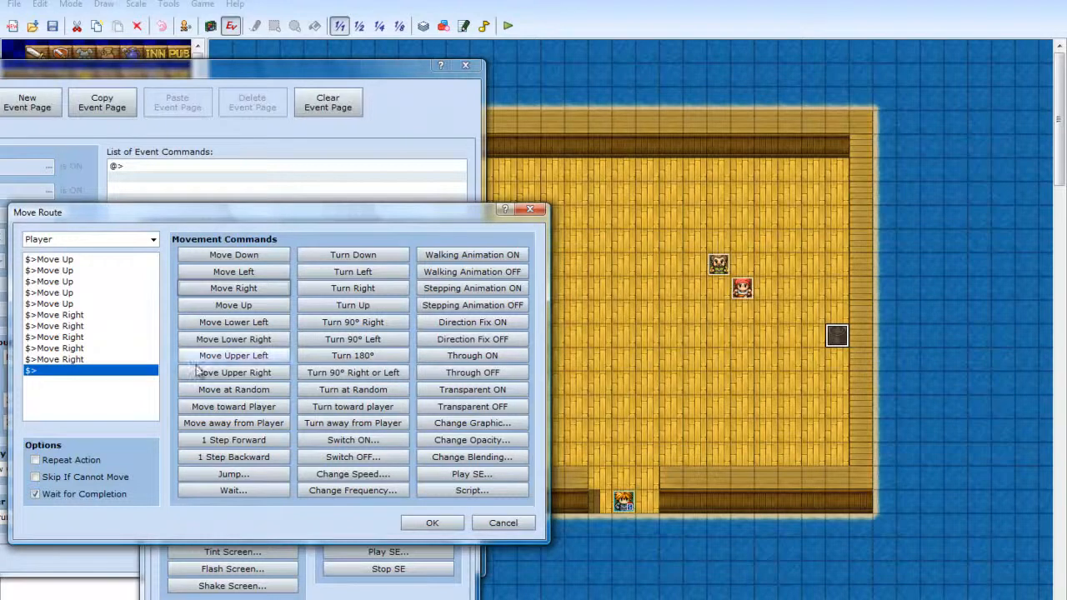
pyautogui.click(110, 359)
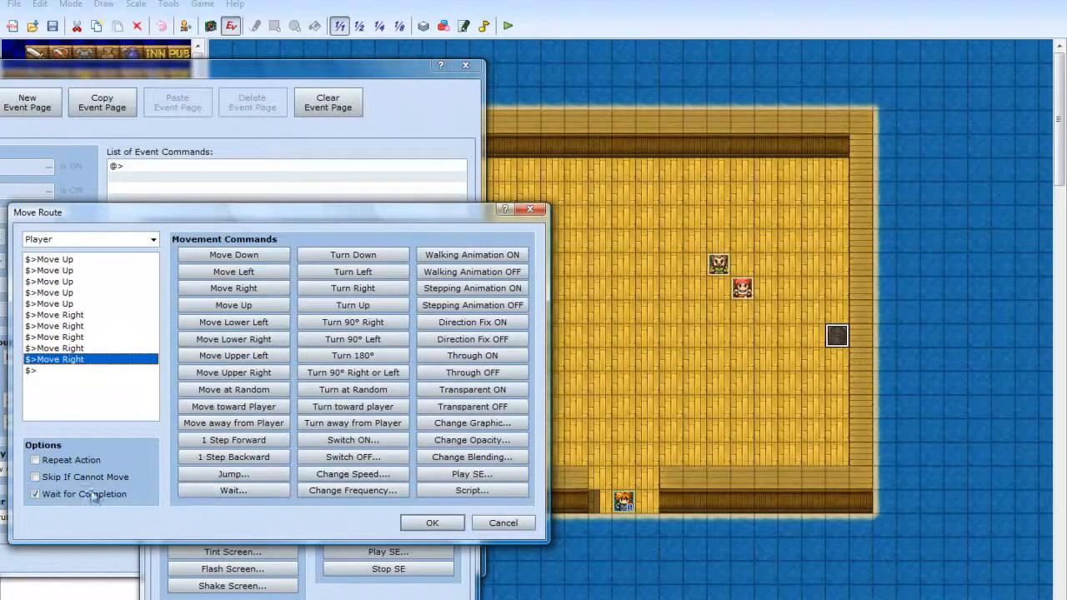
pyautogui.press('Delete')
# End the player's route with four more Move Up commands and save it, keeping Wait for Completion on
pyautogui.click(253, 307)
pyautogui.click(252, 306)
pyautogui.click(253, 307)
pyautogui.click(252, 307)
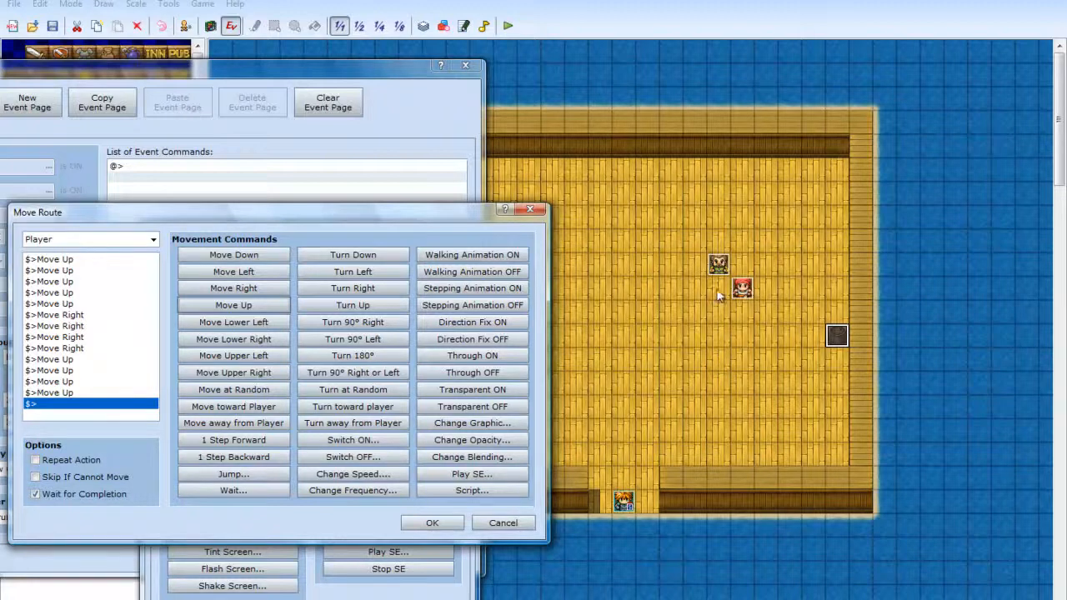
pyautogui.click(430, 524)
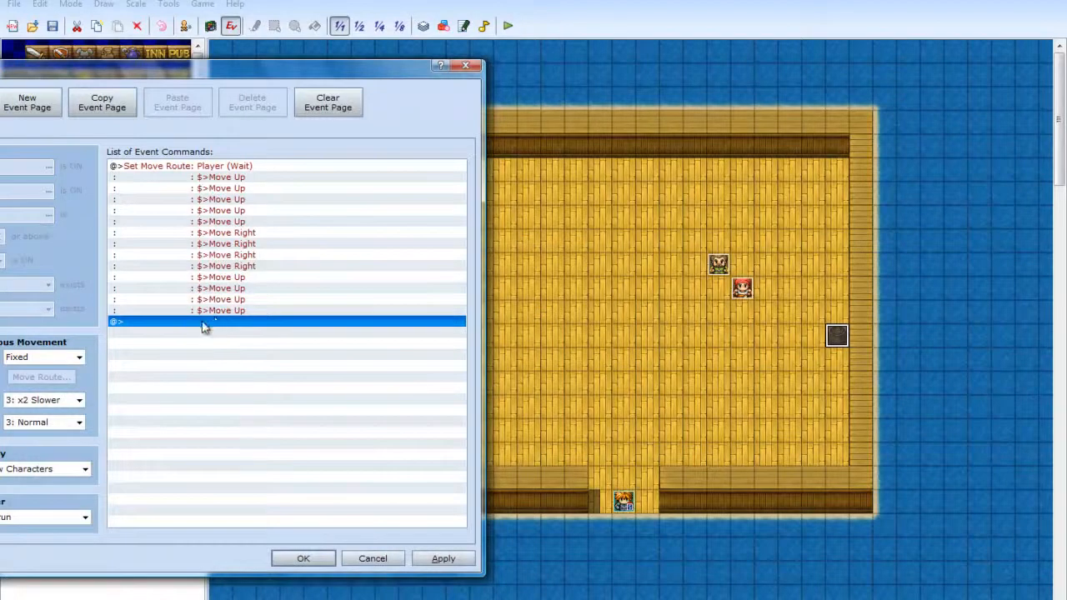
# Insert a Show Text command after the player's move route, moving the command window clear of the command list
pyautogui.rightClick(227, 333)
pyautogui.click(194, 336)
pyautogui.rightClick(225, 321)
pyautogui.click(288, 332)
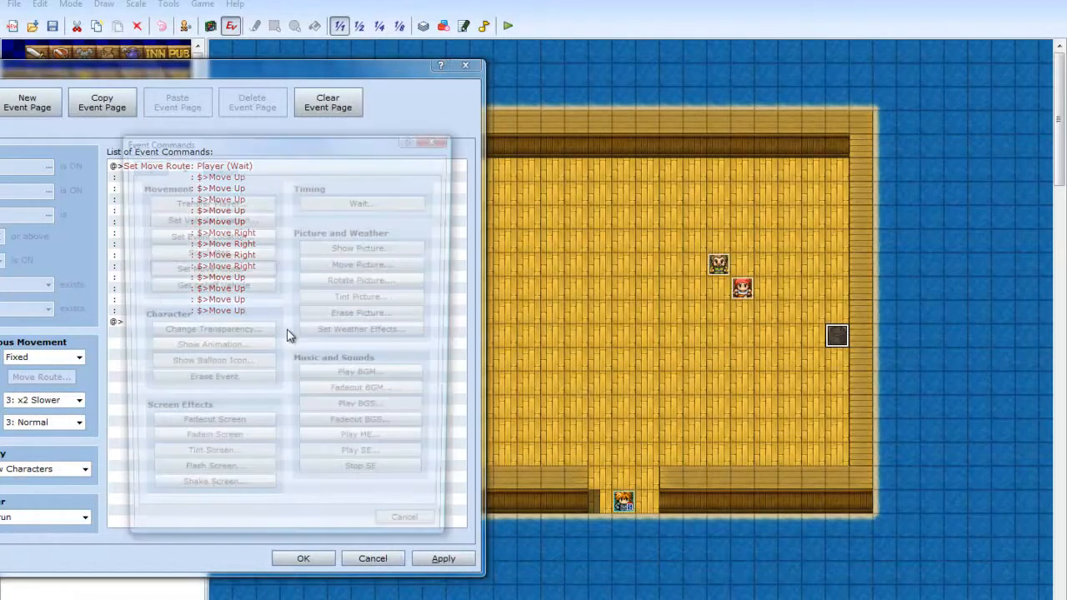
pyautogui.moveTo(274, 143); pyautogui.dragTo(452, 196)
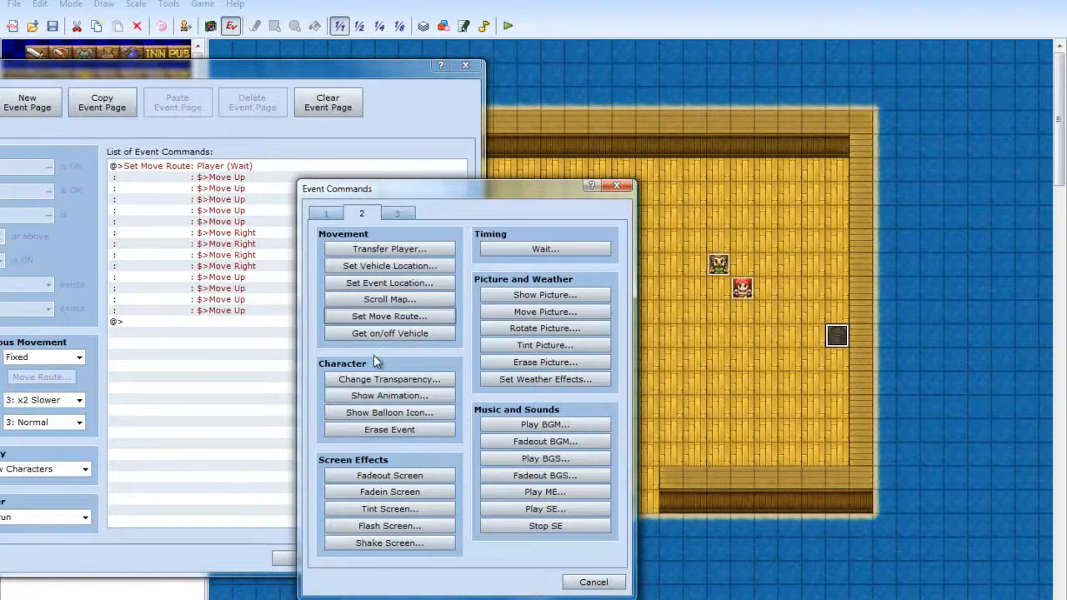
pyautogui.click(328, 215)
pyautogui.click(408, 254)
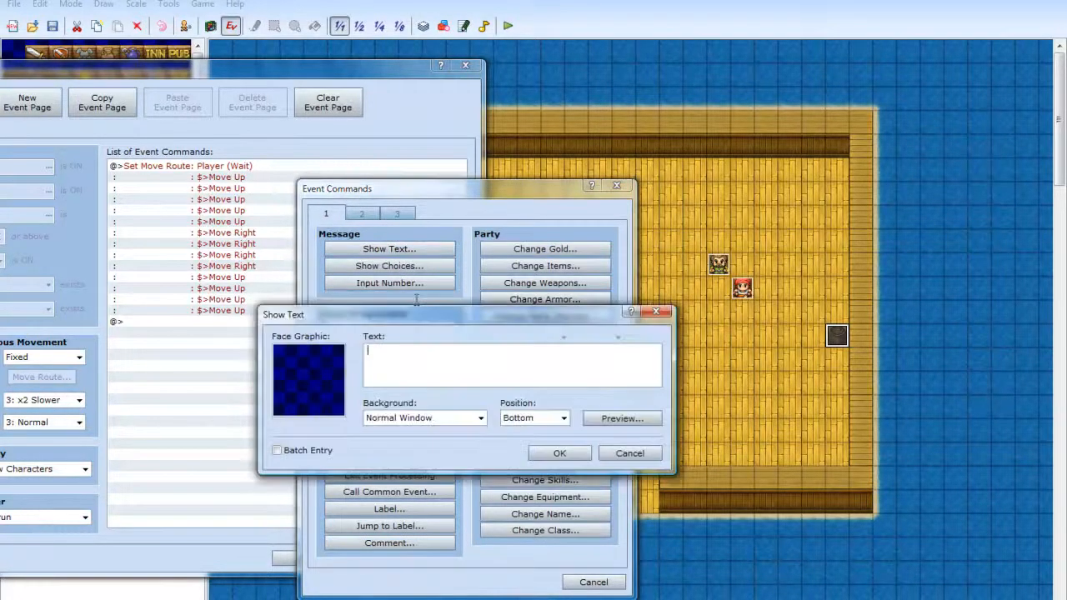
# Give the message the brown-bearded man's face from People1 and the text "Ah-ha you made it good to see you"
pyautogui.doubleClick(300, 383)
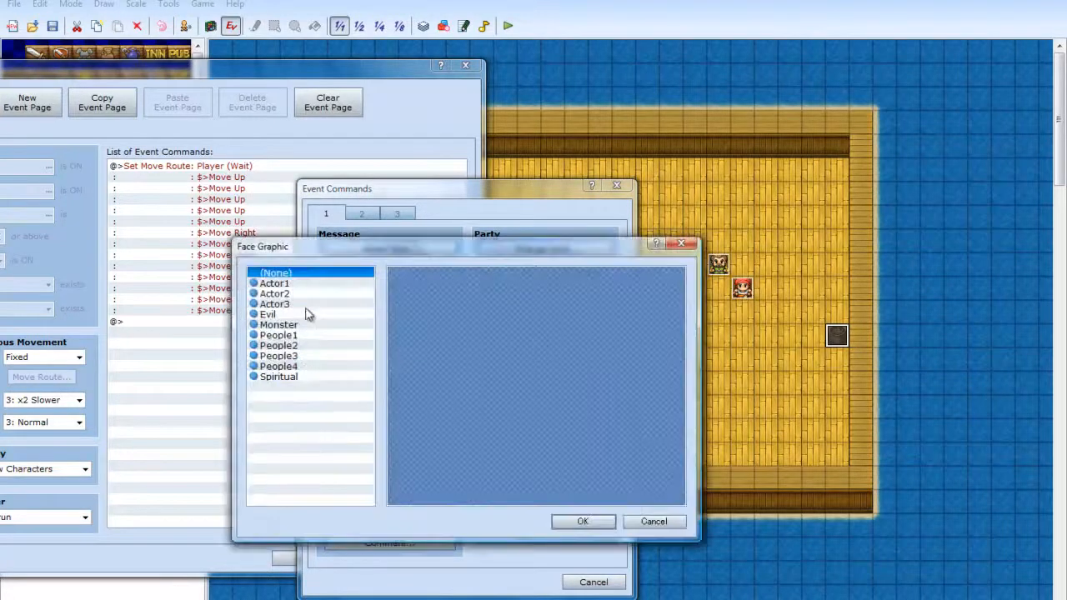
pyautogui.click(298, 284)
pyautogui.click(300, 294)
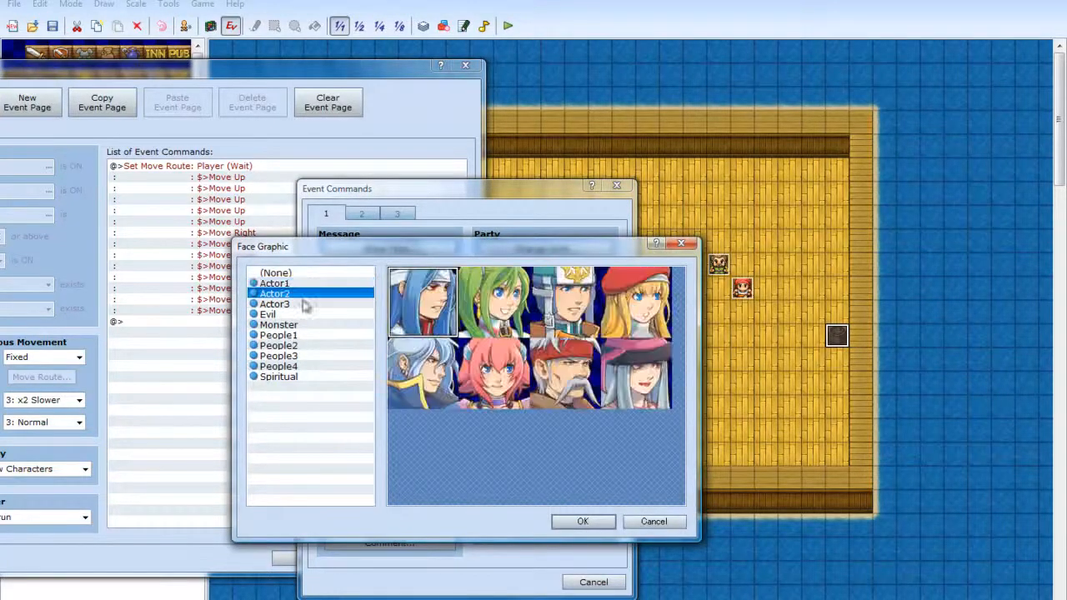
pyautogui.click(279, 304)
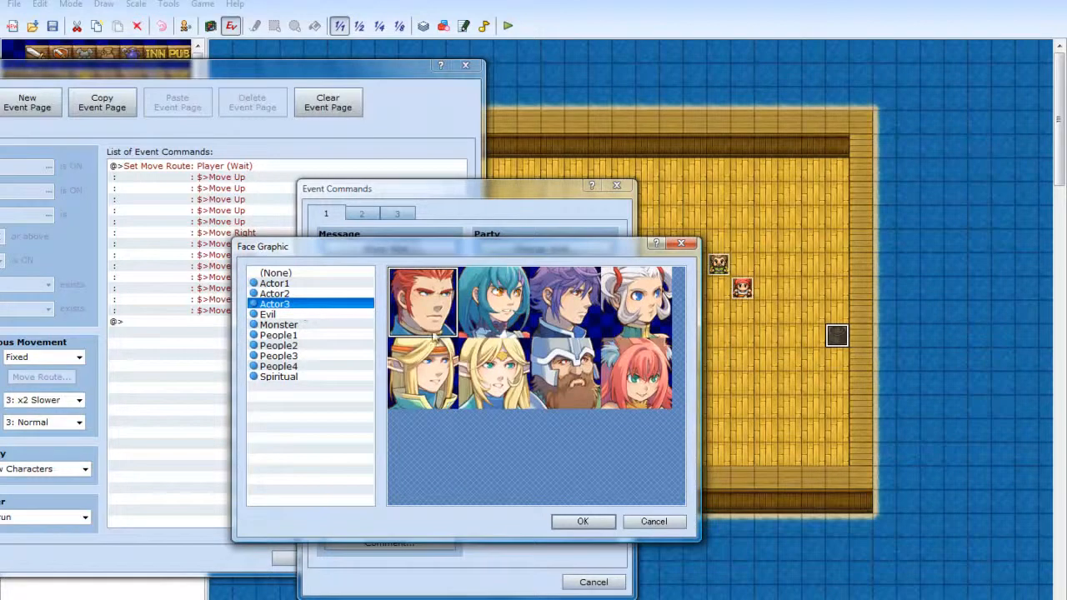
pyautogui.click(284, 293)
pyautogui.click(284, 284)
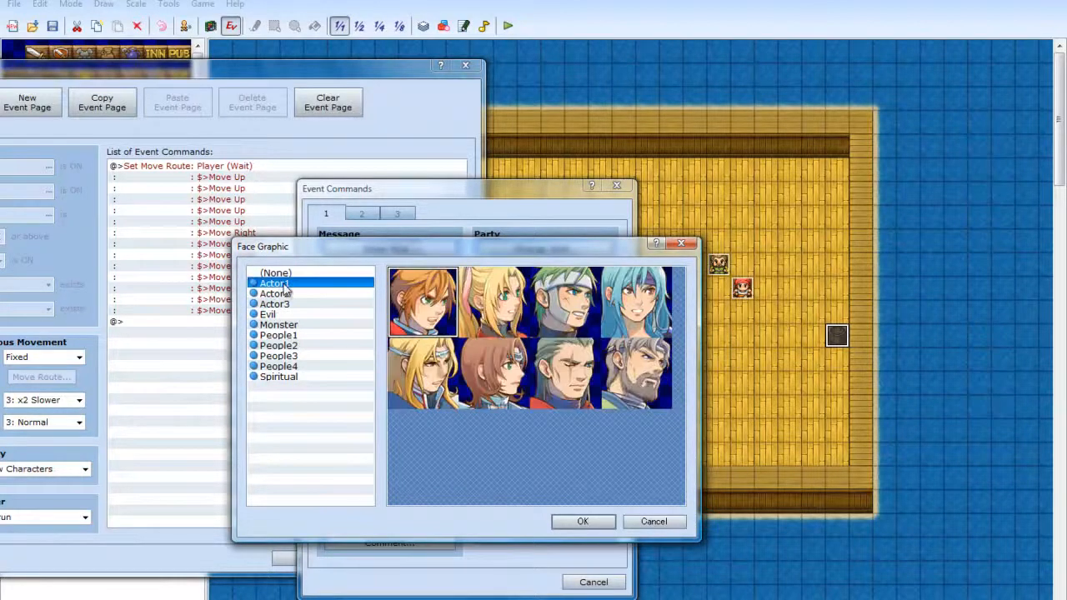
pyautogui.click(279, 335)
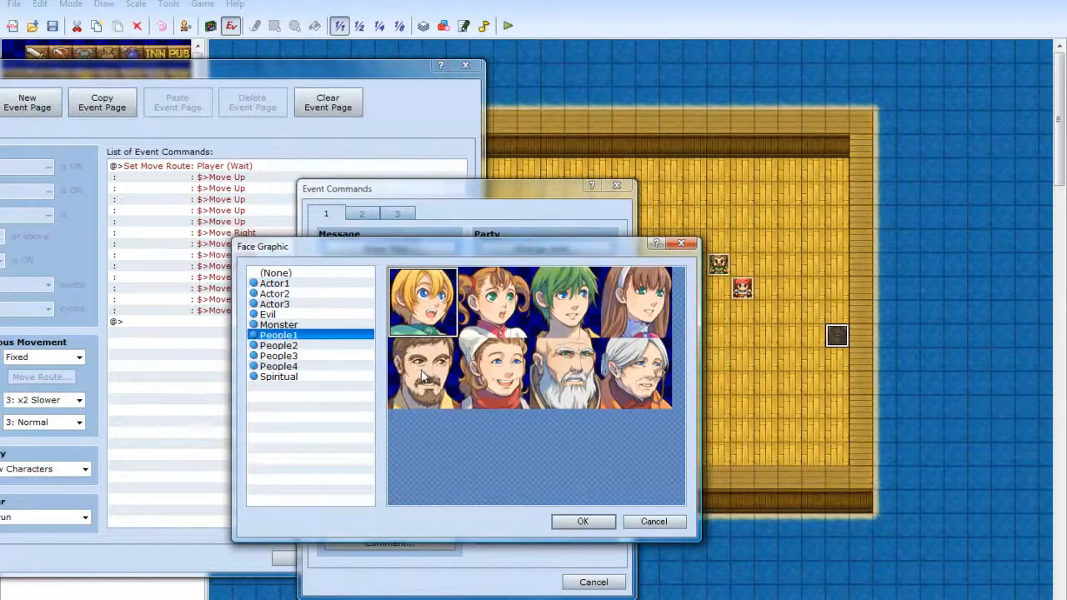
pyautogui.click(428, 373)
pyautogui.doubleClick(428, 373)
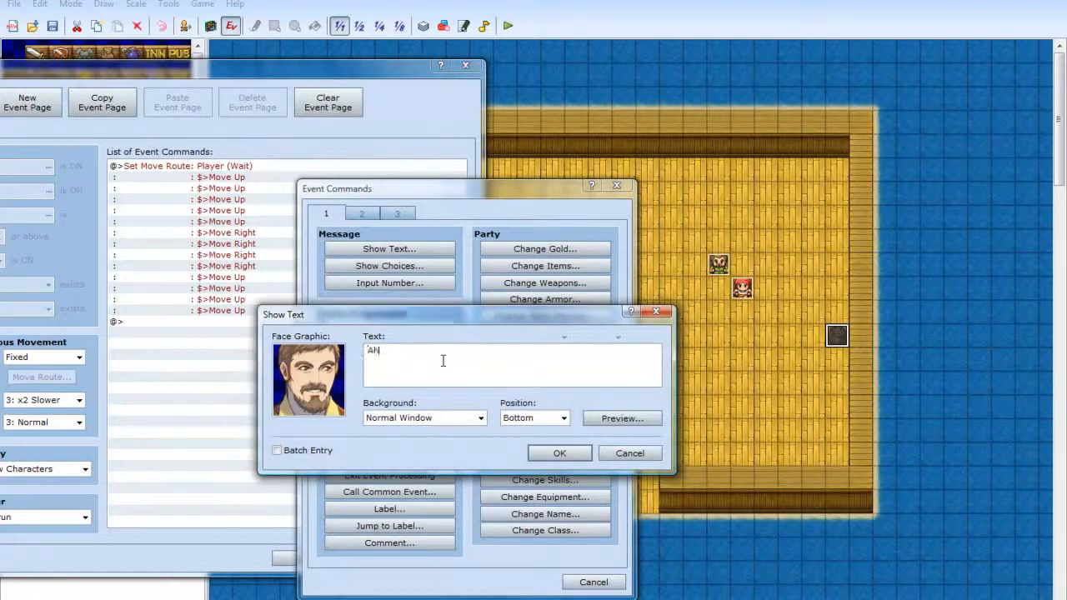
pyautogui.write('Ah-ha you made it good to see you')
pyautogui.click(561, 454)
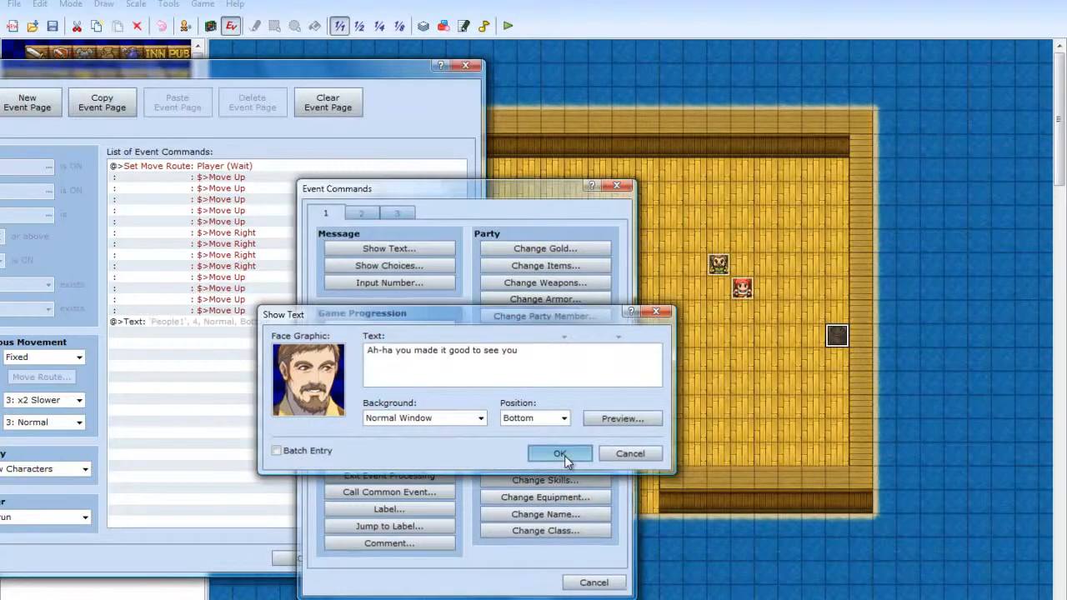
# Add a Show Text message with the red-bandana man's face from People3 reading "Good to see you survived"
pyautogui.rightClick(244, 348)
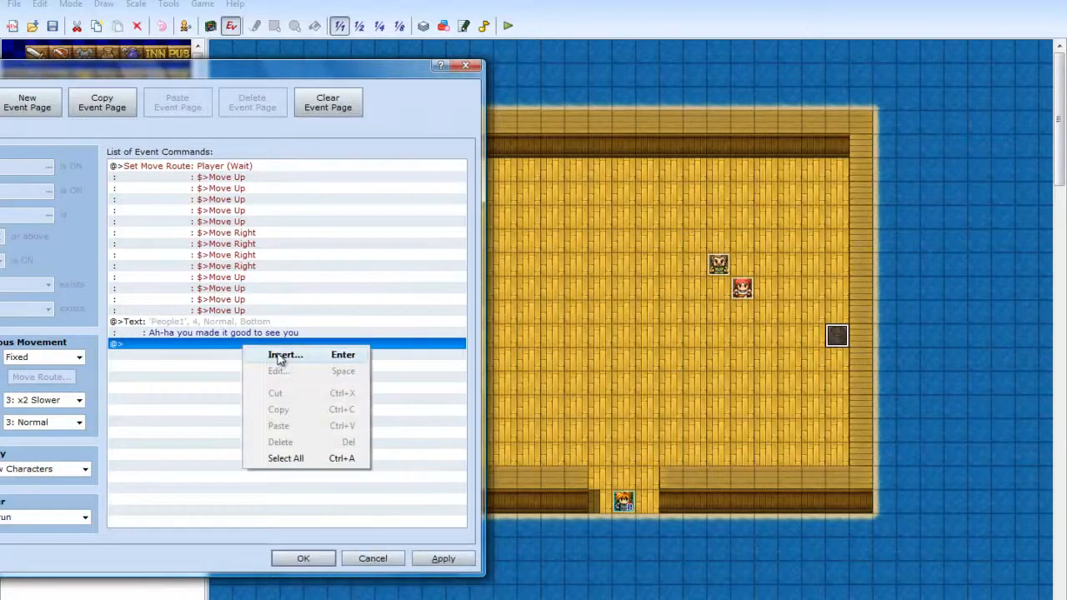
pyautogui.click(278, 353)
pyautogui.click(204, 208)
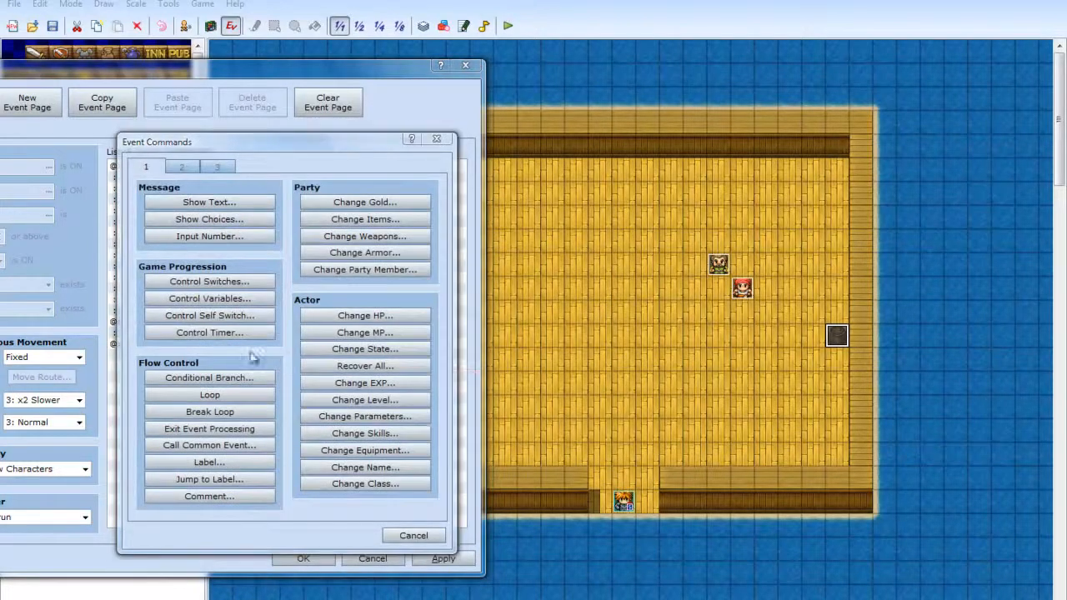
pyautogui.doubleClick(171, 336)
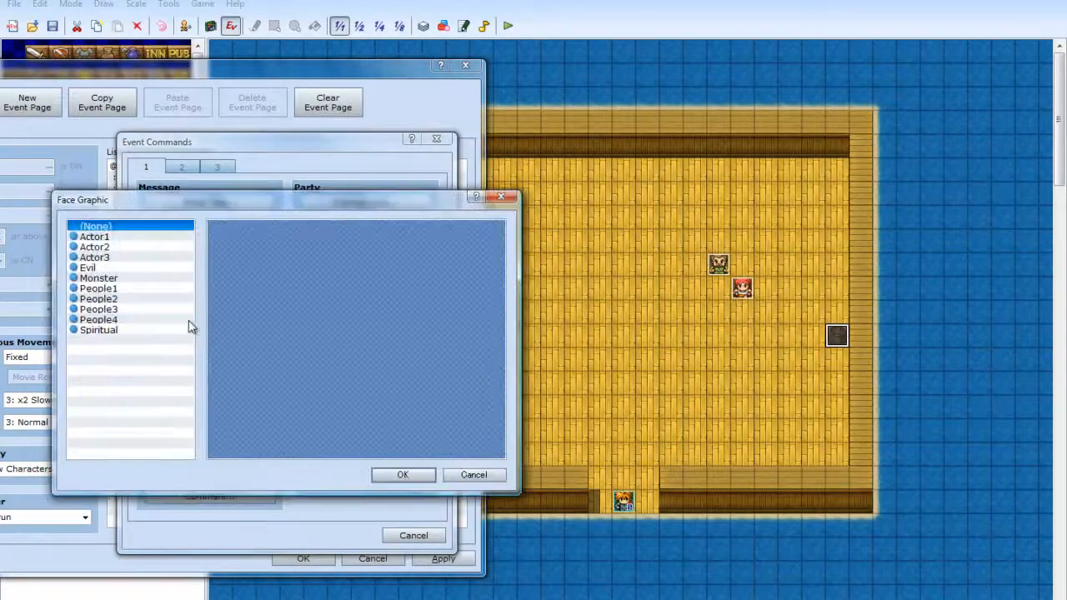
pyautogui.click(146, 310)
pyautogui.doubleClick(276, 314)
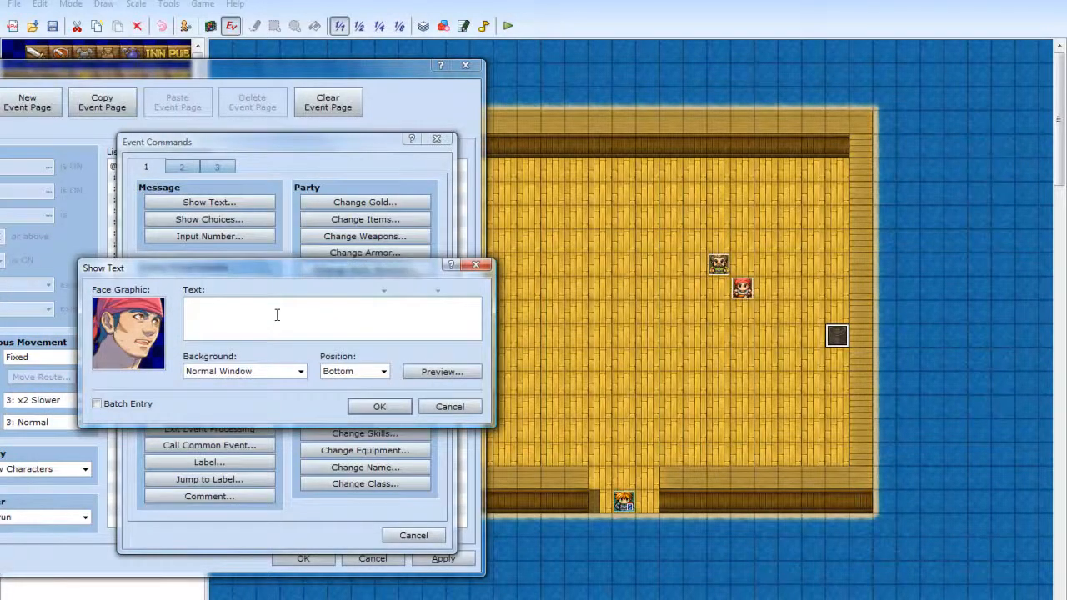
pyautogui.write('Good to see, you survived')
pyautogui.click(278, 306)
pyautogui.write('ived')
pyautogui.click(379, 406)
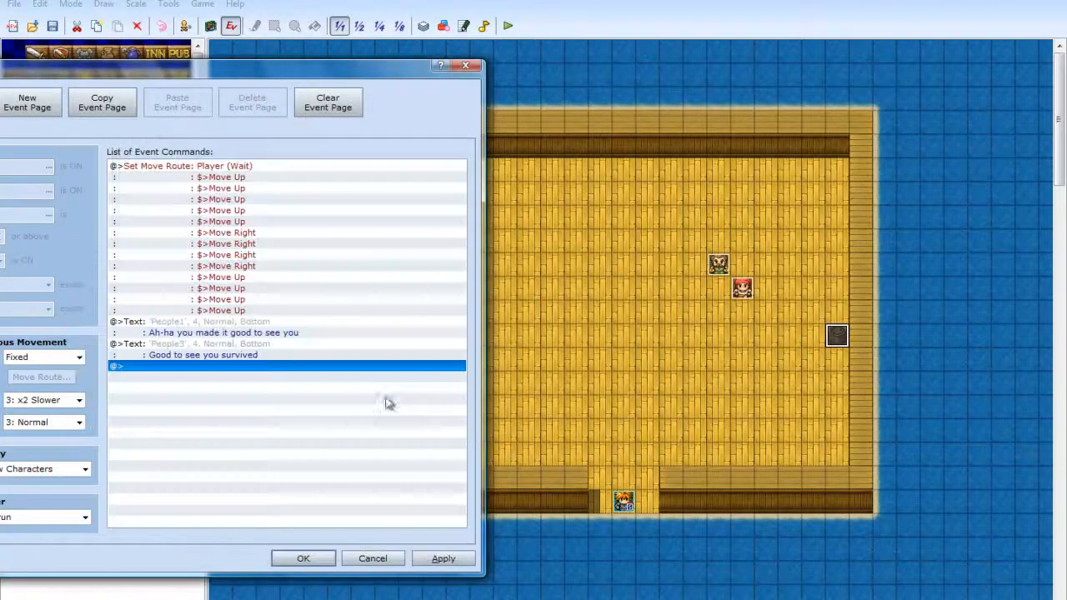
# Insert another Show Text command at the end using the brown-bearded man's face from People1
pyautogui.rightClick(217, 368)
pyautogui.click(256, 379)
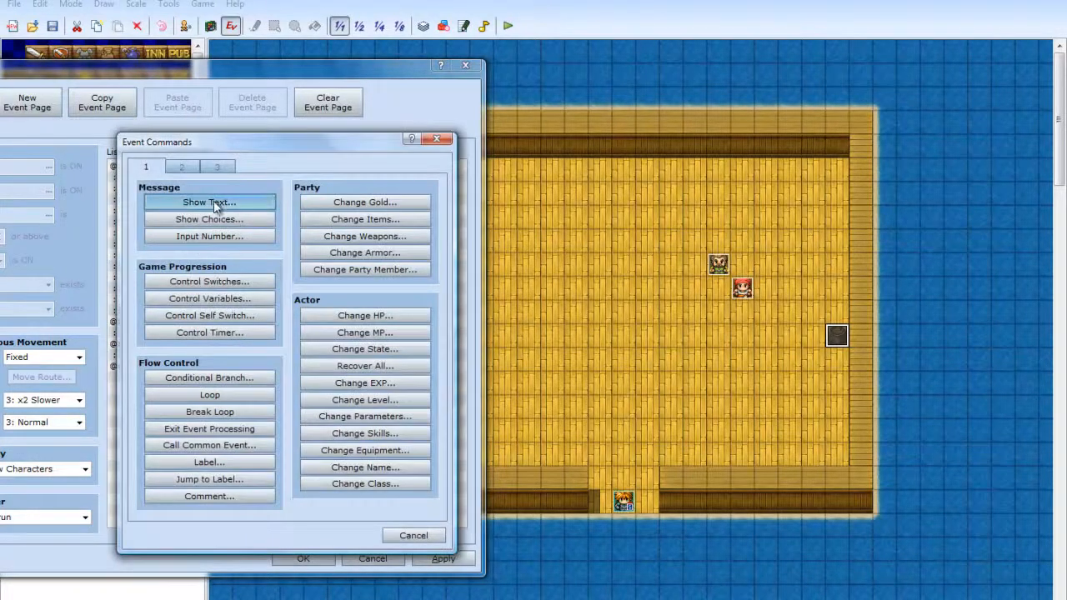
pyautogui.click(127, 285)
pyautogui.doubleClick(225, 322)
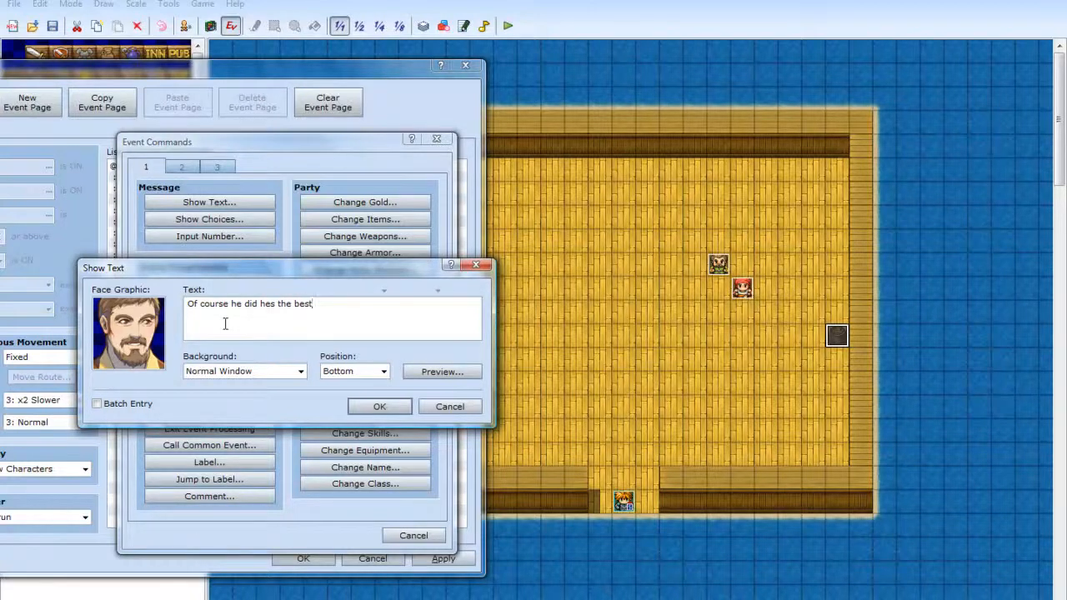
# Enter "Of course he did hes the best beyblader on earth." as the bearded man's reply, with "earth." on the second line, and save it
pyautogui.click(225, 323)
pyautogui.write('eyblader')
pyautogui.press('BackSpace')
pyautogui.press('BackSpace')
pyautogui.press('BackSpace')
pyautogui.press('BackSpace')
pyautogui.press('BackSpace')
pyautogui.press('BackSpace')
pyautogui.press('BackSpace')
pyautogui.press('BackSpace')
pyautogui.write('.')
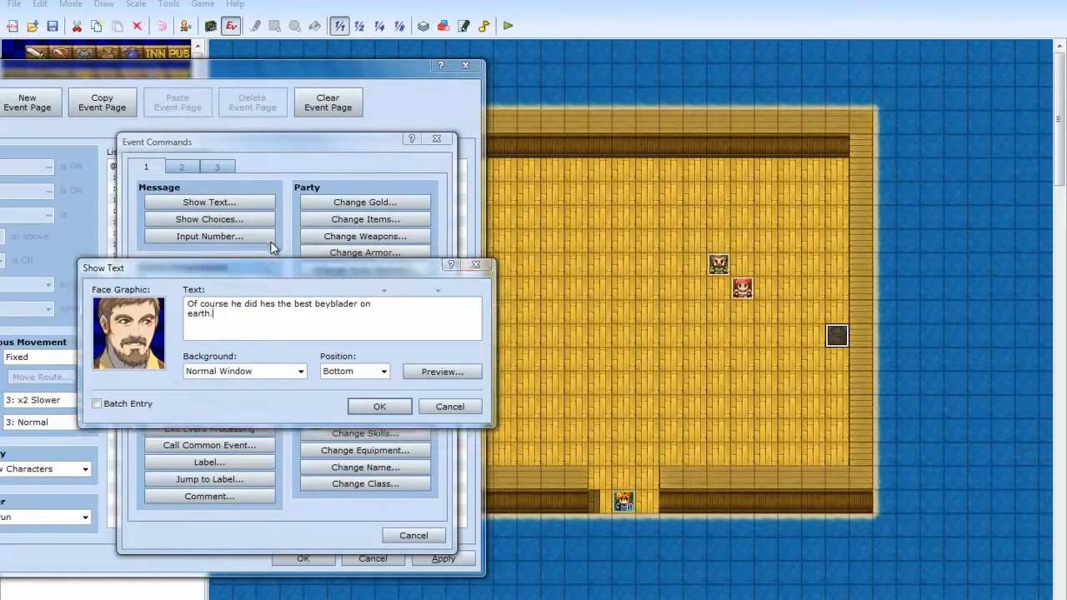
pyautogui.click(381, 407)
# Add a Show Text message with the red-bandana man's face from People3 reading "What blader?"
pyautogui.rightClick(244, 410)
pyautogui.click(283, 417)
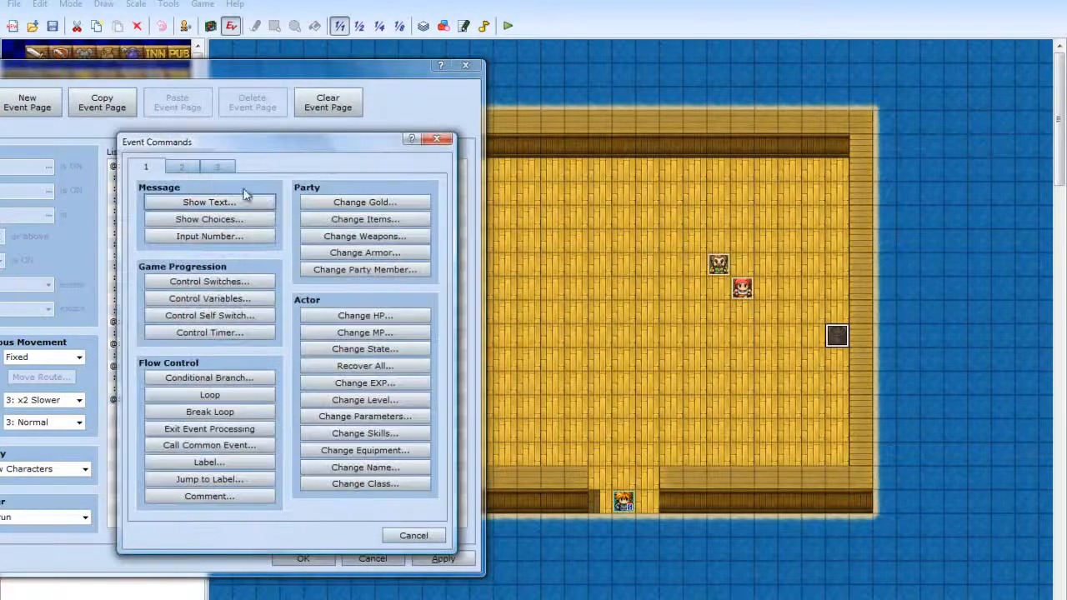
pyautogui.click(214, 203)
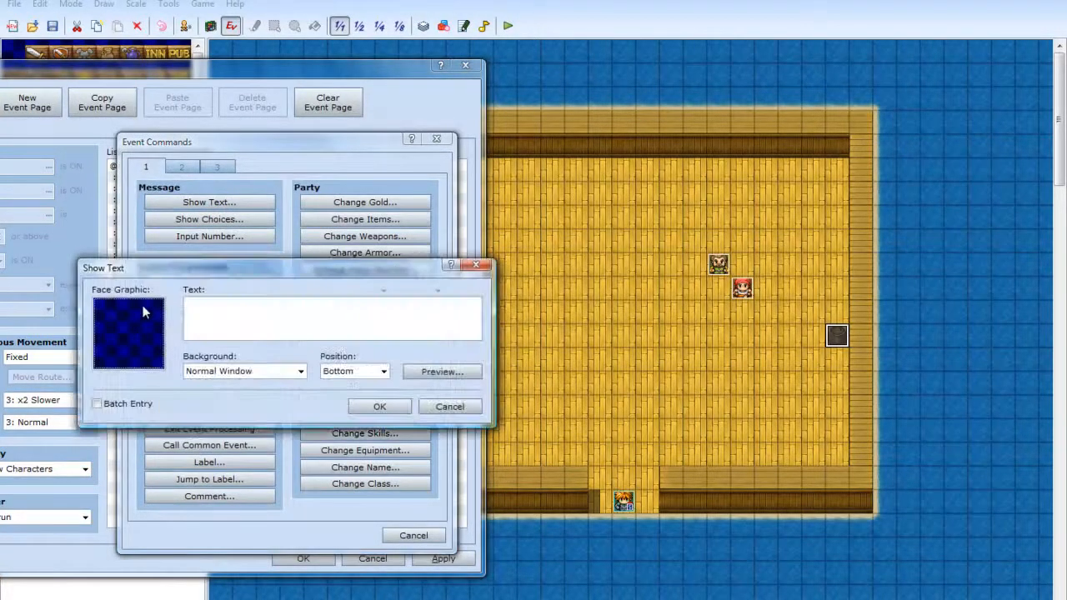
pyautogui.doubleClick(144, 312)
pyautogui.click(122, 321)
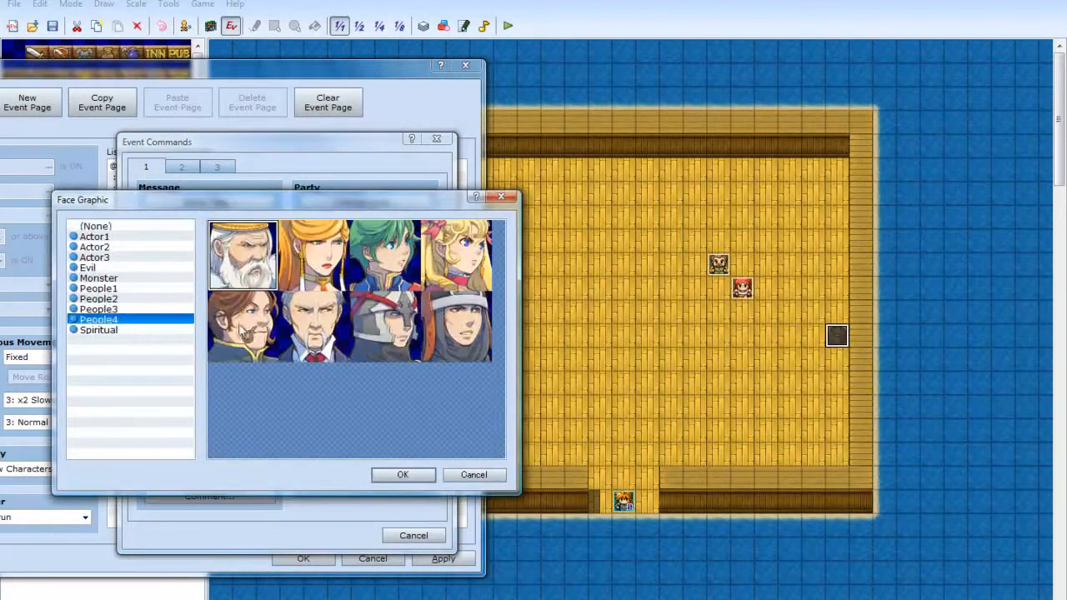
pyautogui.click(158, 310)
pyautogui.click(254, 329)
pyautogui.doubleClick(255, 329)
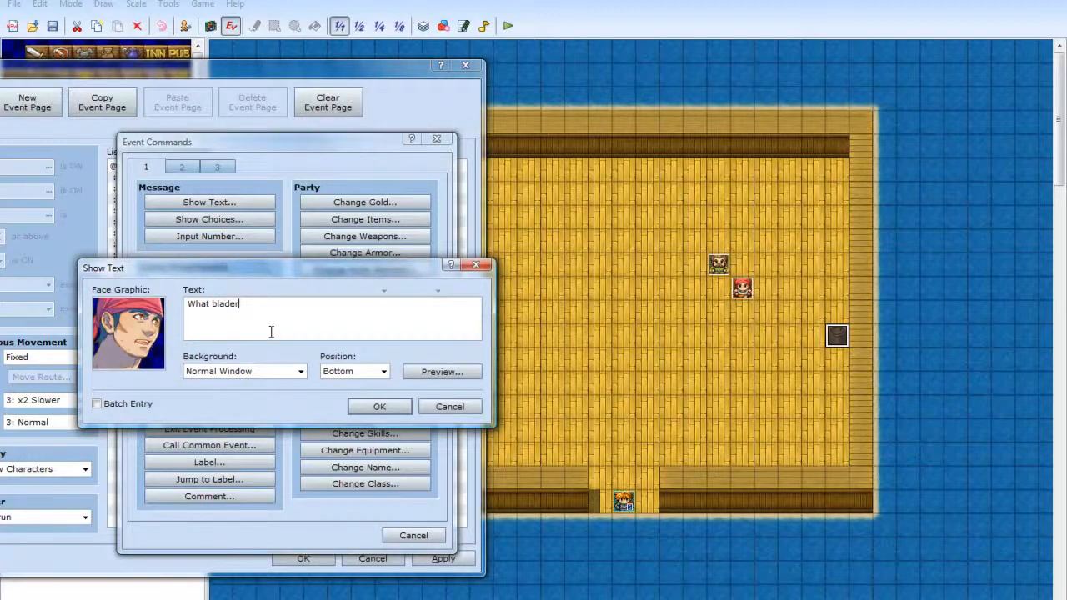
pyautogui.click(379, 407)
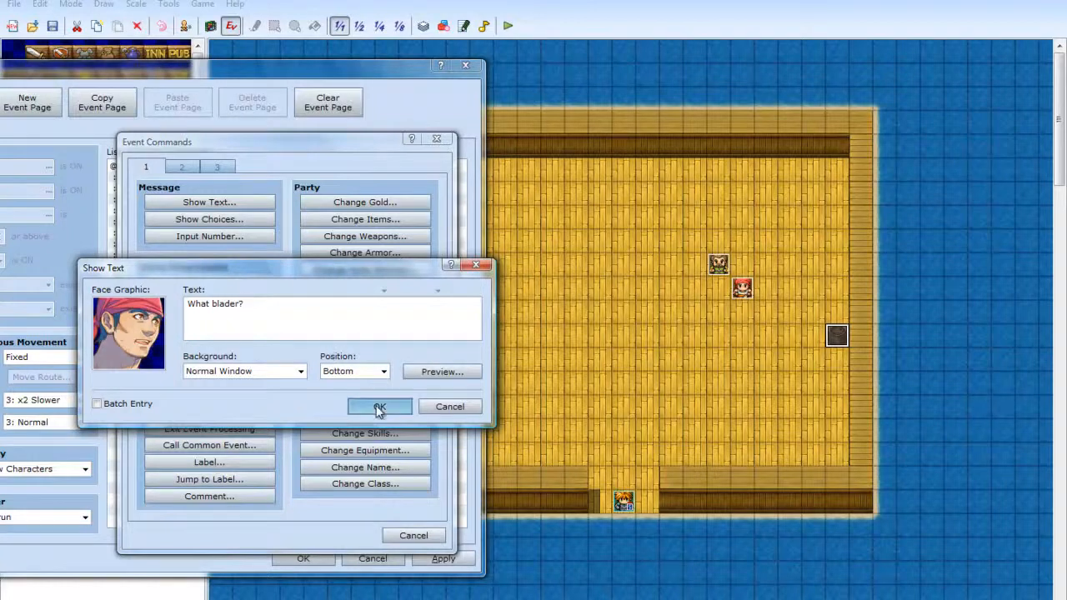
# Add a Show Text message with the first orange-haired face from Actor1 reading "Get out noob!"
pyautogui.rightClick(215, 422)
pyautogui.click(250, 431)
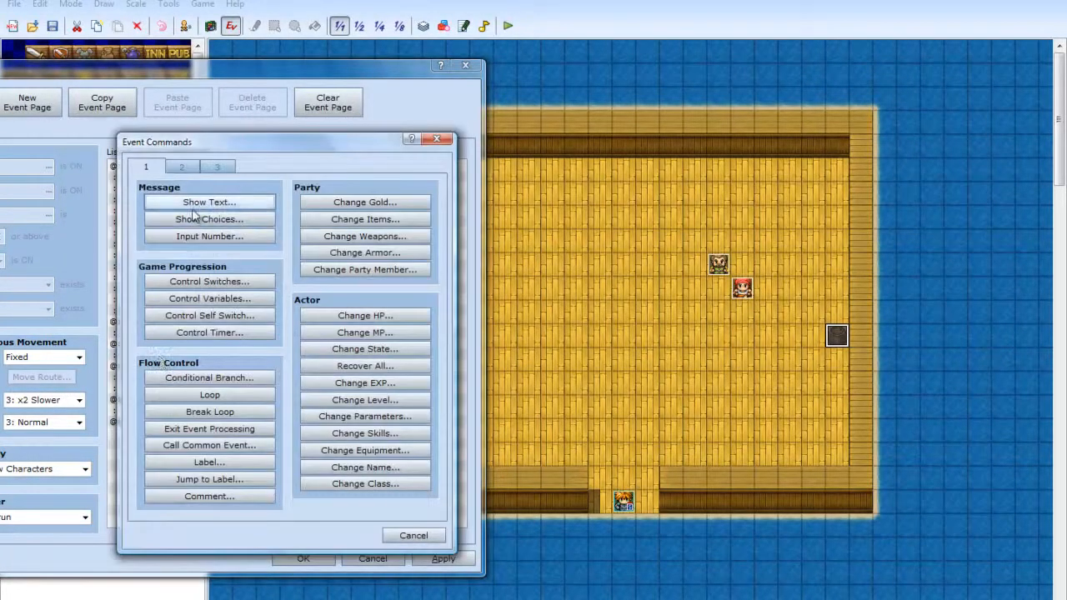
pyautogui.click(198, 209)
pyautogui.doubleClick(142, 330)
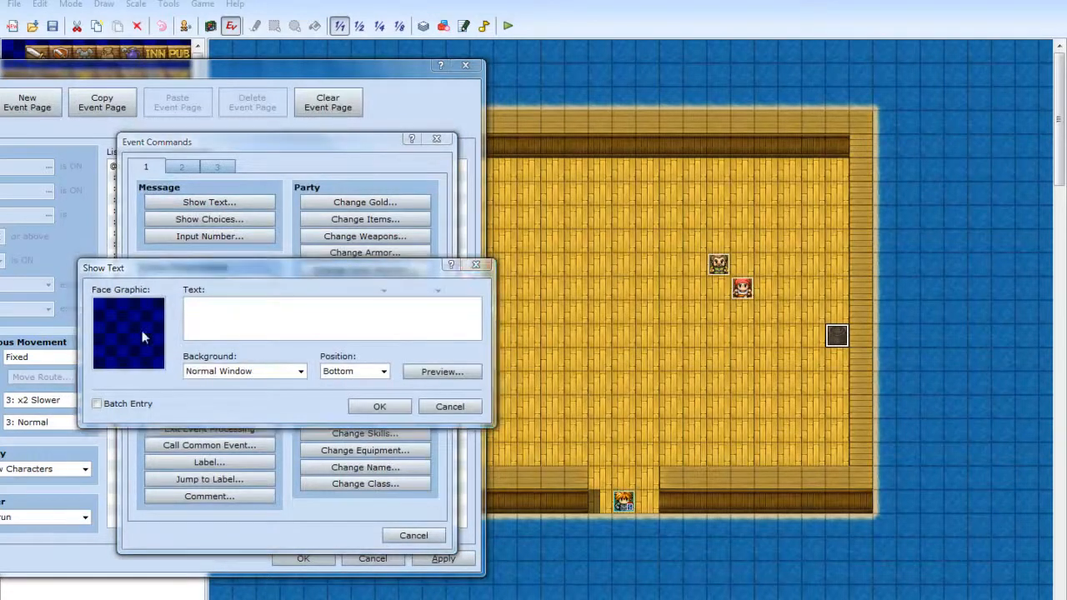
pyautogui.click(125, 290)
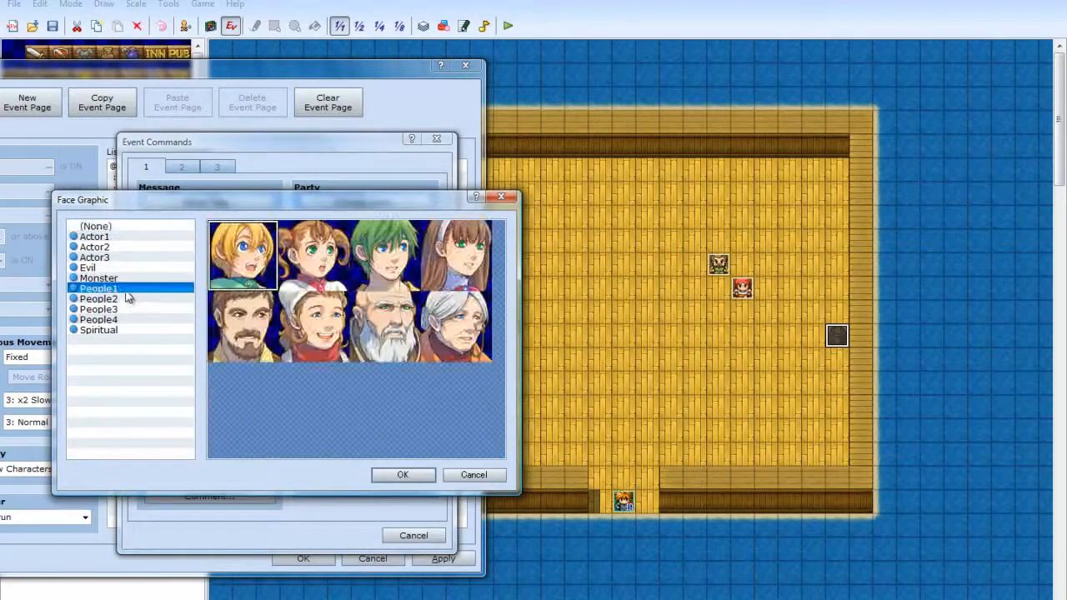
pyautogui.click(124, 300)
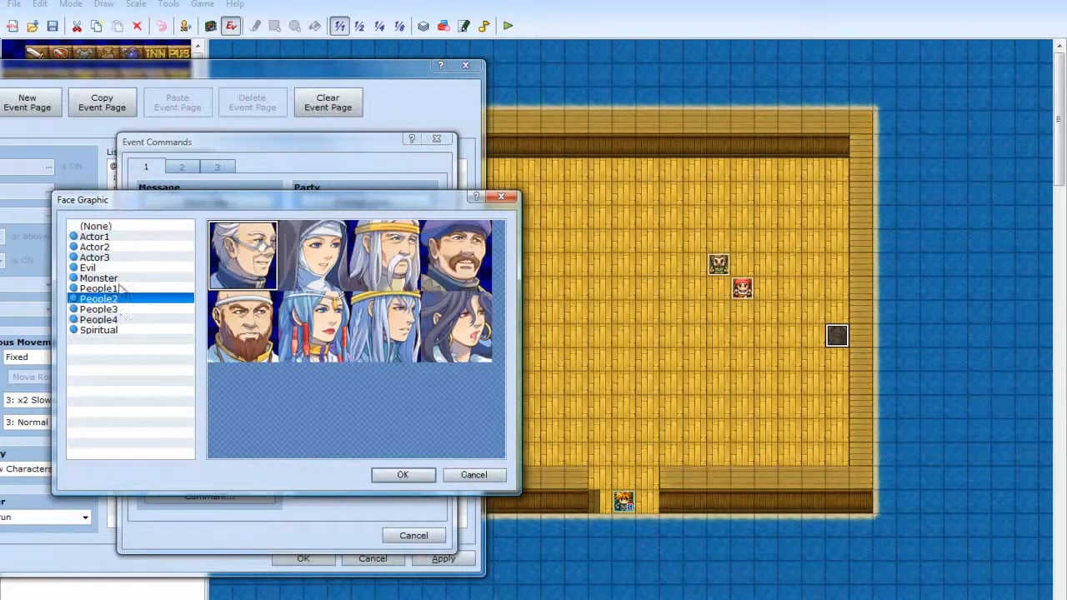
pyautogui.click(119, 240)
pyautogui.doubleClick(233, 255)
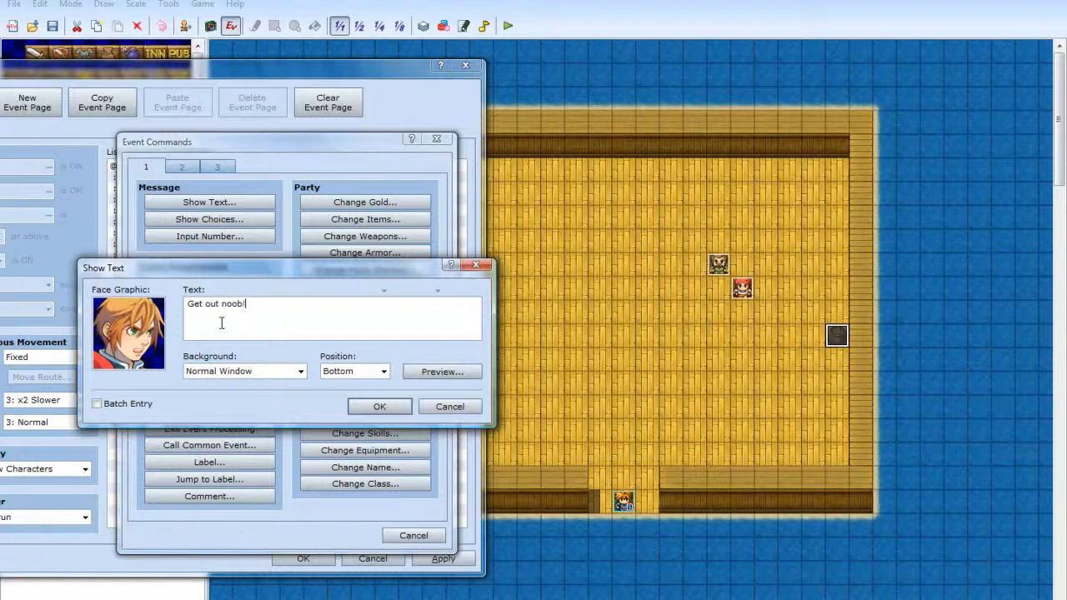
pyautogui.click(377, 406)
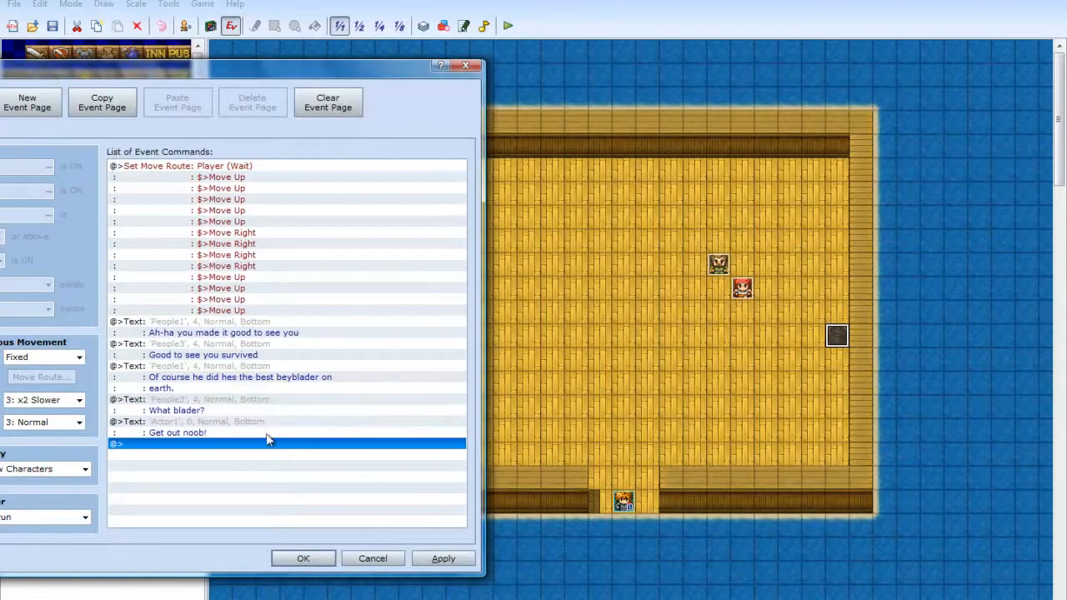
# Cut the "Get out noob!" message from the event's command list
pyautogui.click(222, 431)
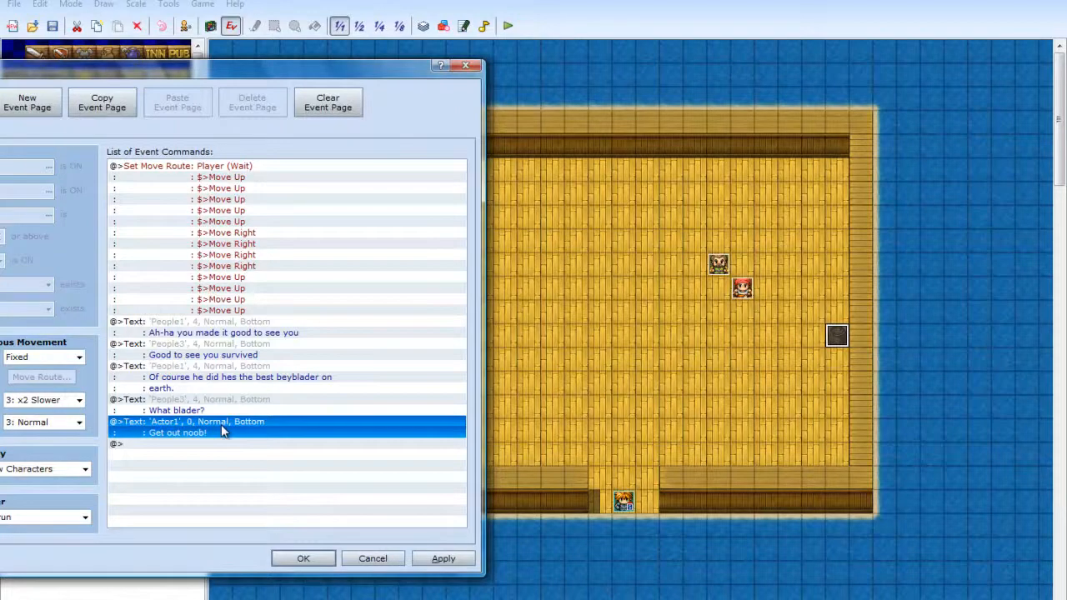
pyautogui.rightClick(222, 427)
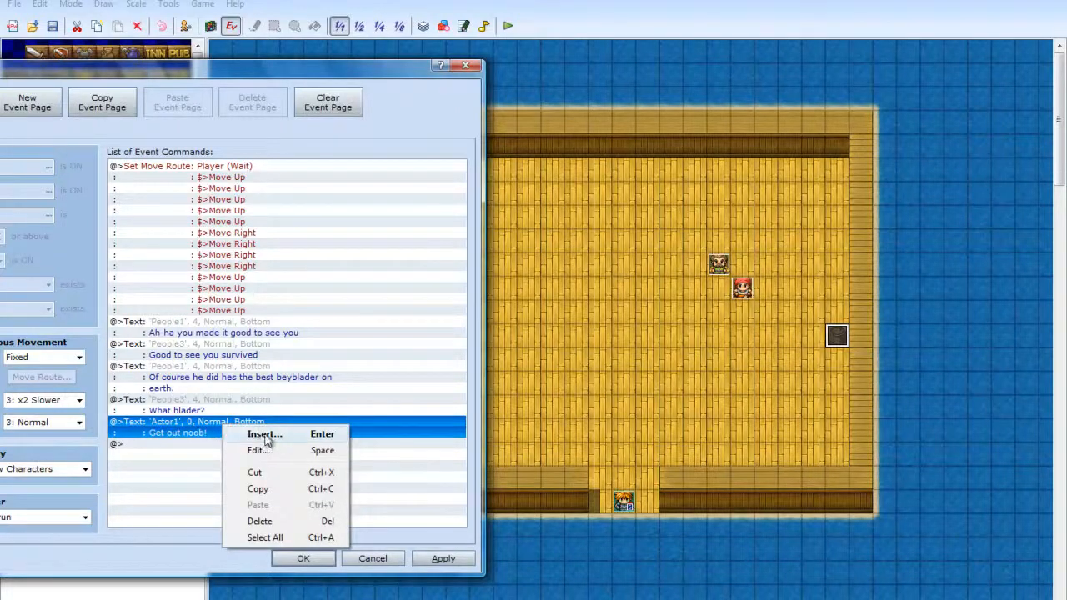
pyautogui.click(184, 439)
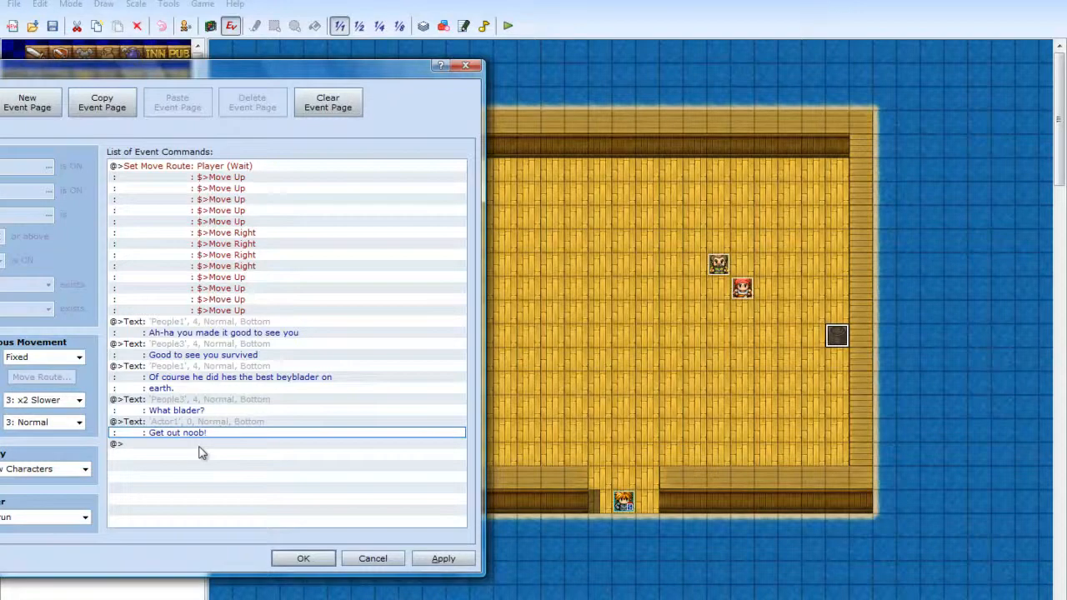
pyautogui.rightClick(227, 426)
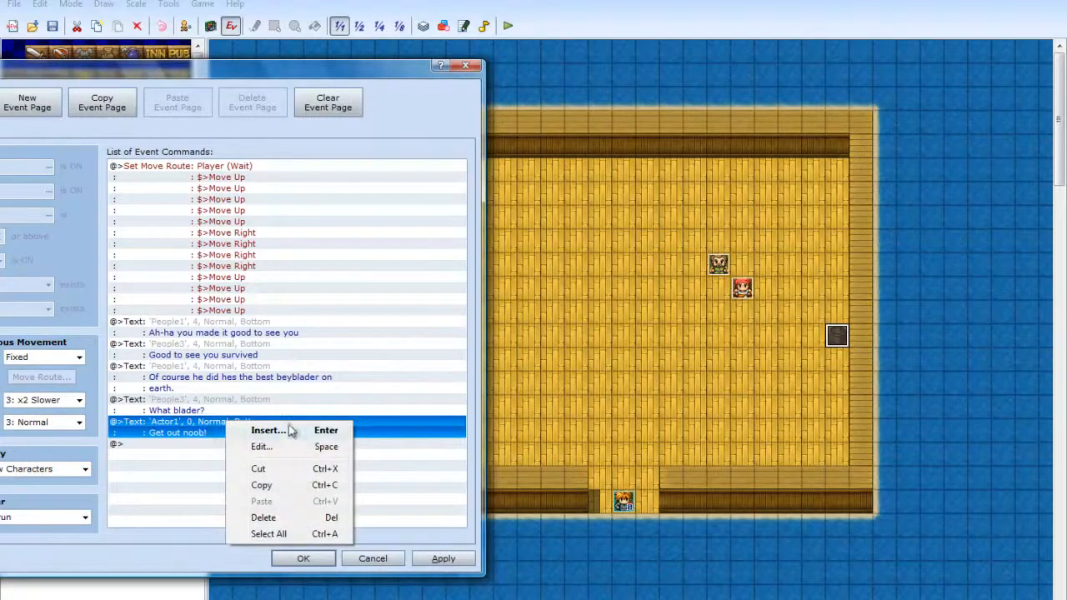
pyautogui.click(260, 469)
pyautogui.rightClick(150, 427)
pyautogui.click(125, 467)
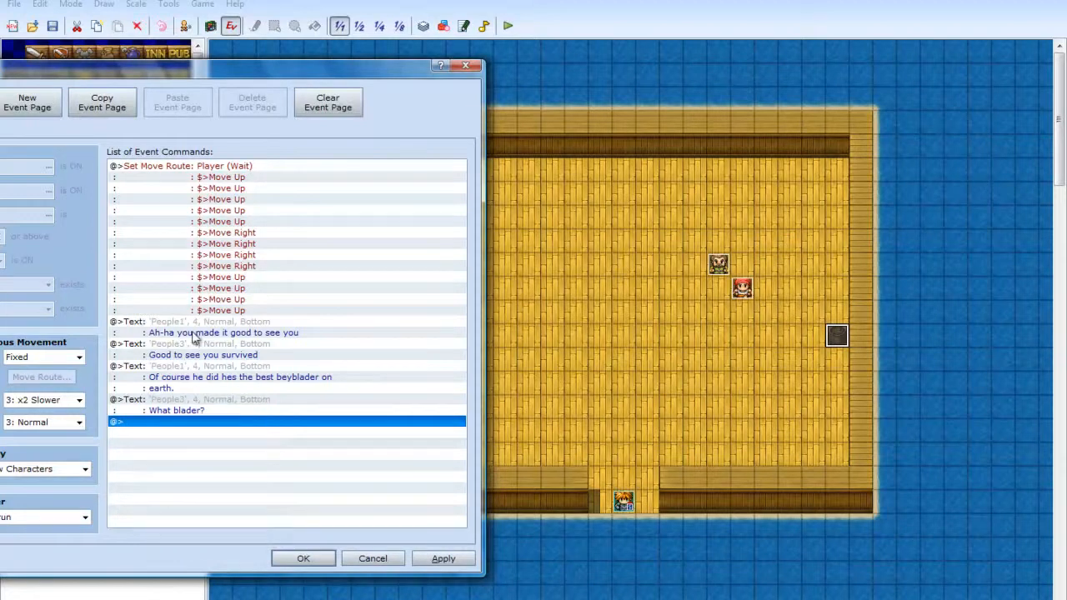
pyautogui.rightClick(196, 427)
pyautogui.click(237, 434)
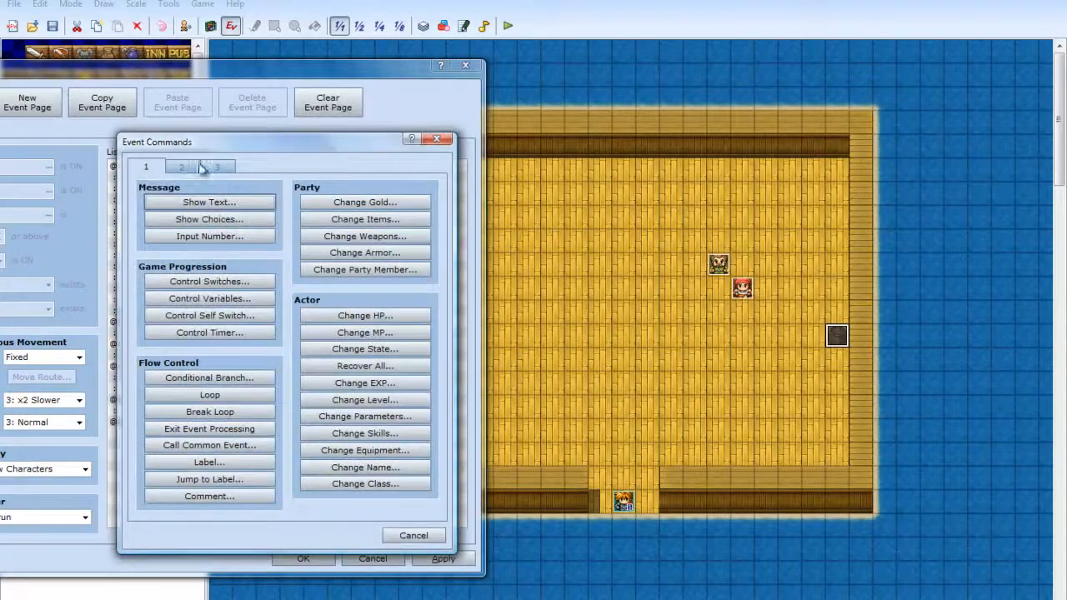
pyautogui.click(181, 166)
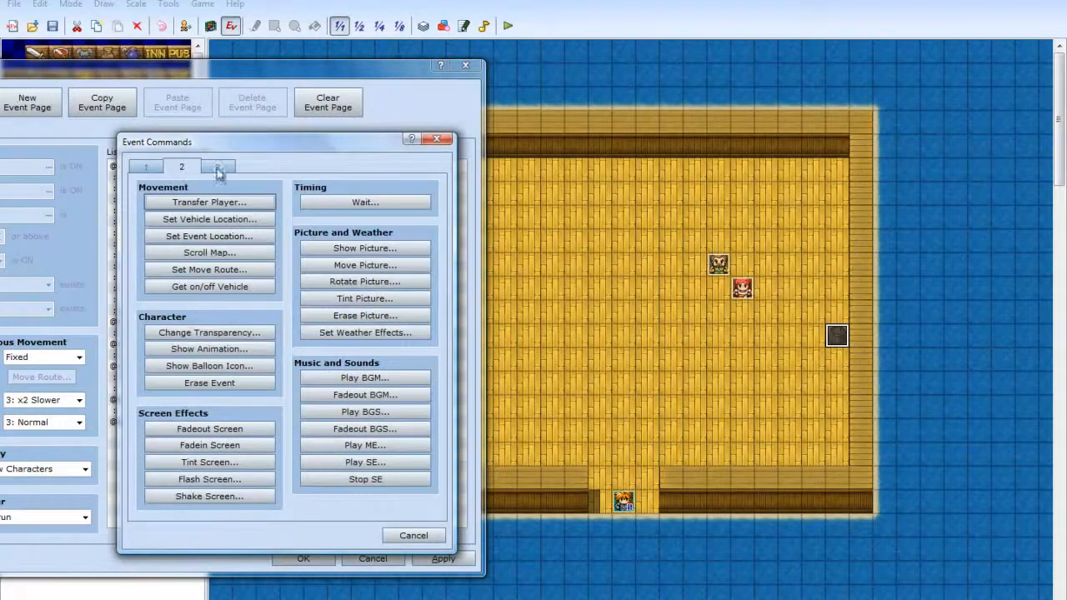
pyautogui.click(222, 350)
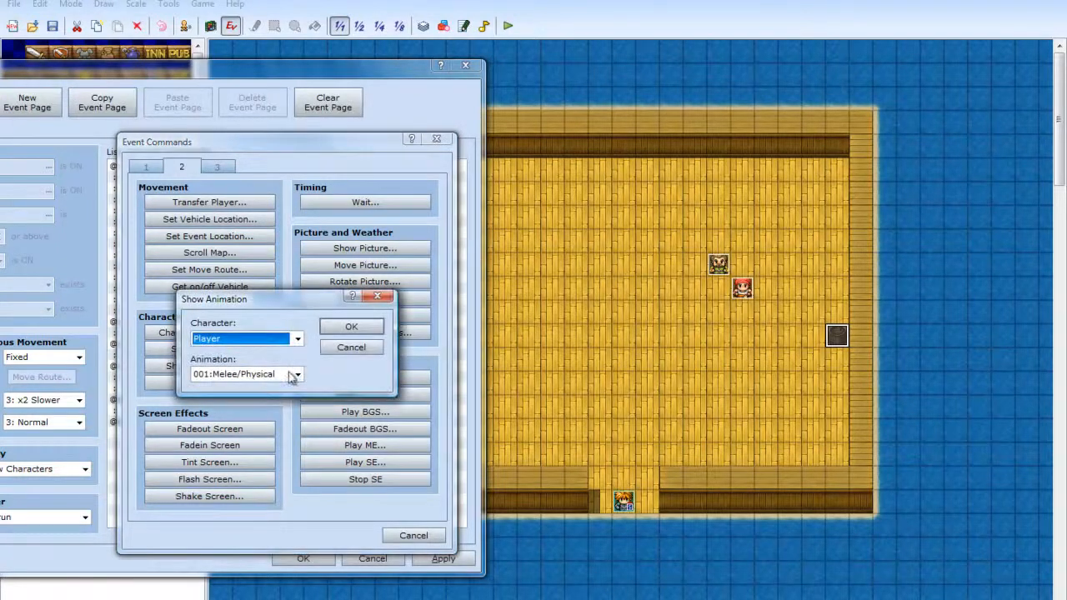
pyautogui.click(297, 340)
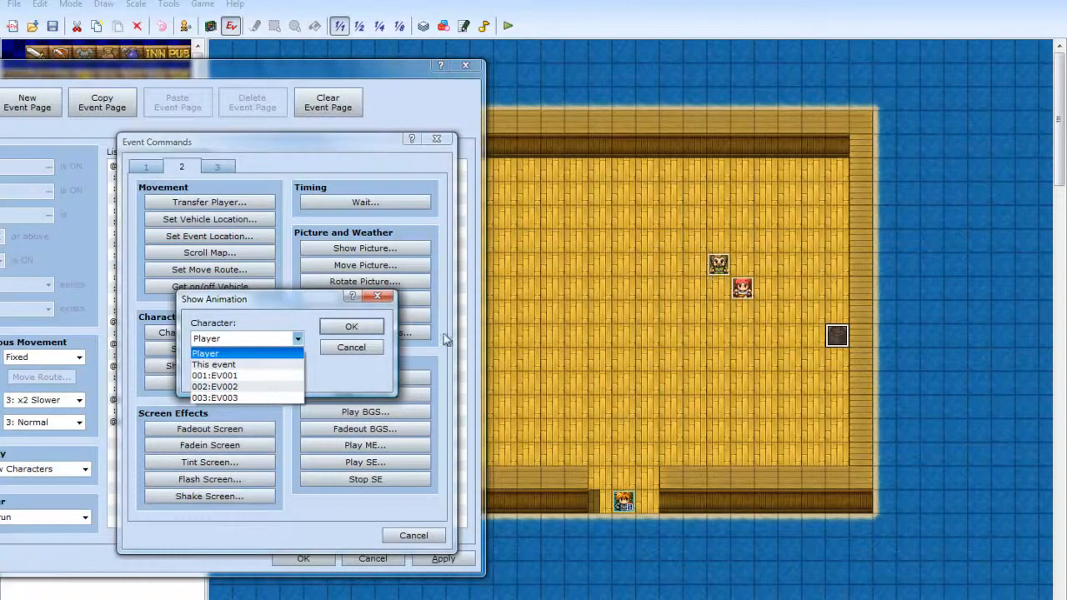
pyautogui.click(351, 348)
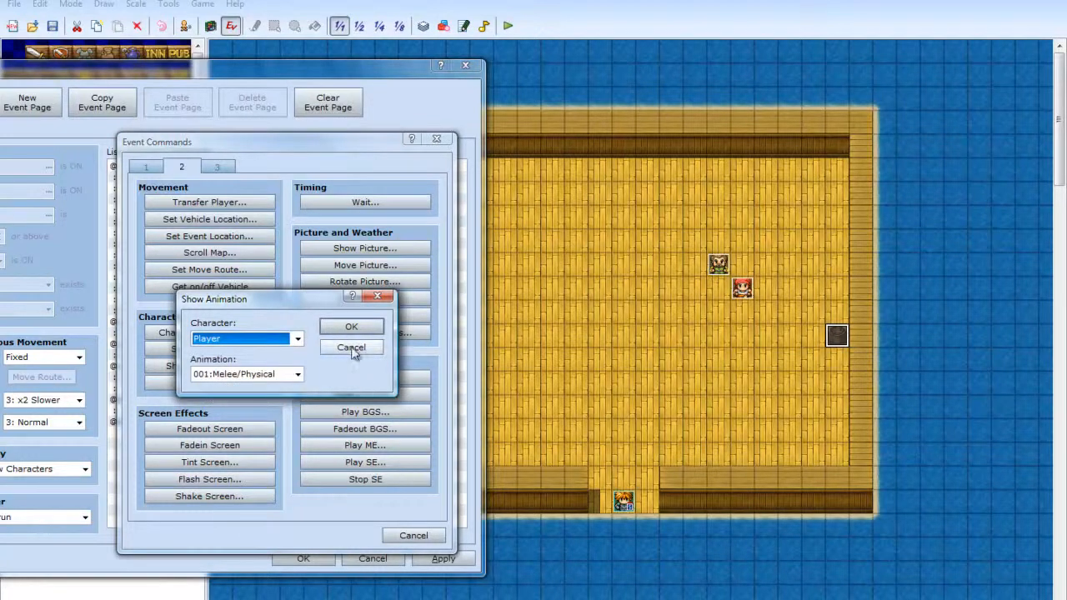
pyautogui.click(351, 349)
pyautogui.click(409, 535)
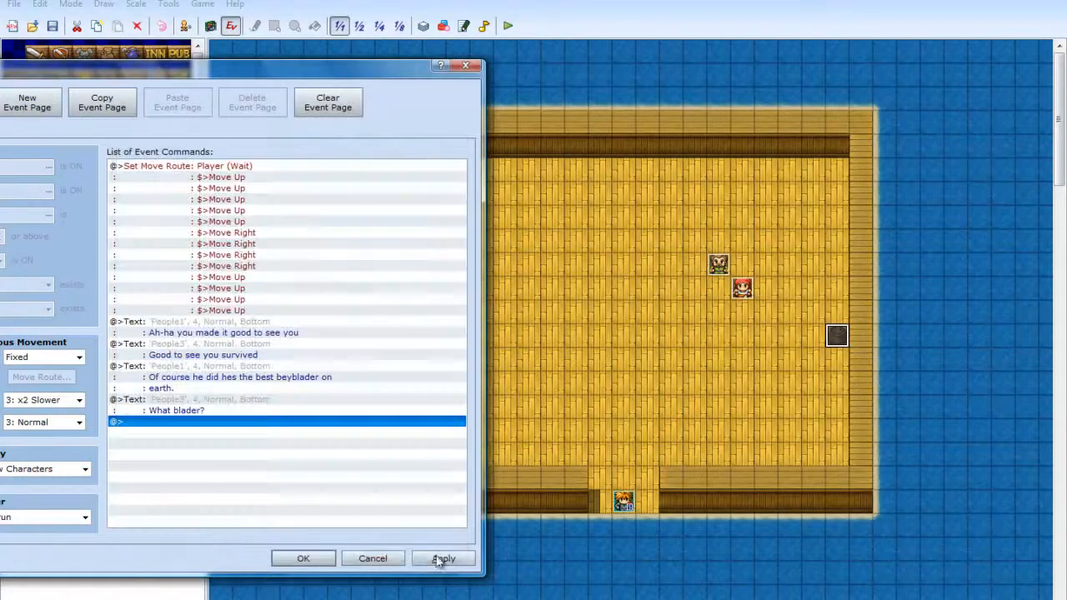
# Save the autorun event, and rename the red-bandana man's event as punchedguy
pyautogui.click(302, 557)
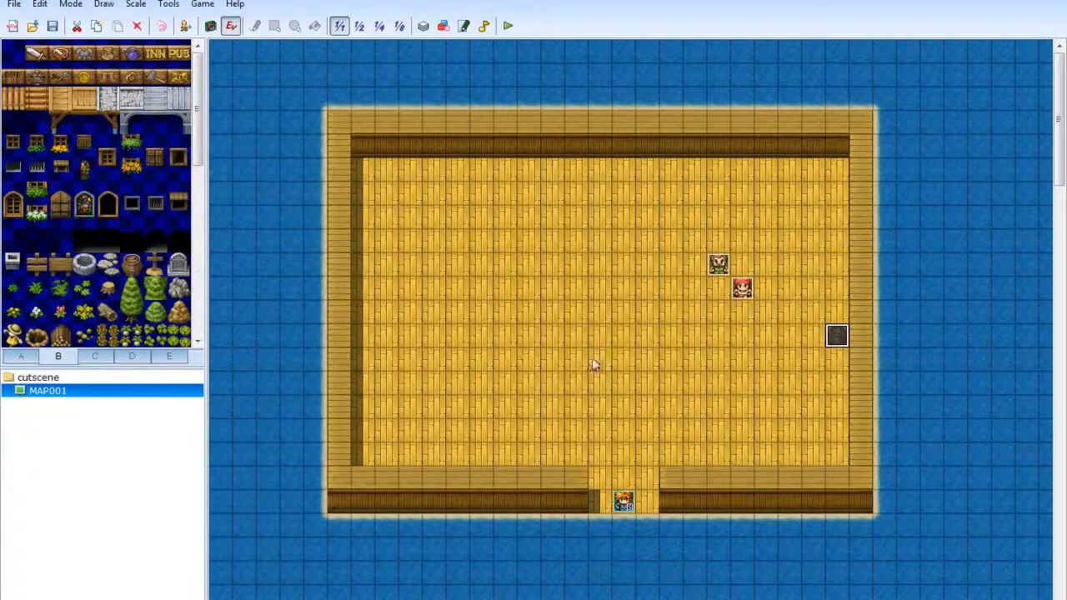
pyautogui.rightClick(749, 290)
pyautogui.click(765, 293)
pyautogui.doubleClick(747, 288)
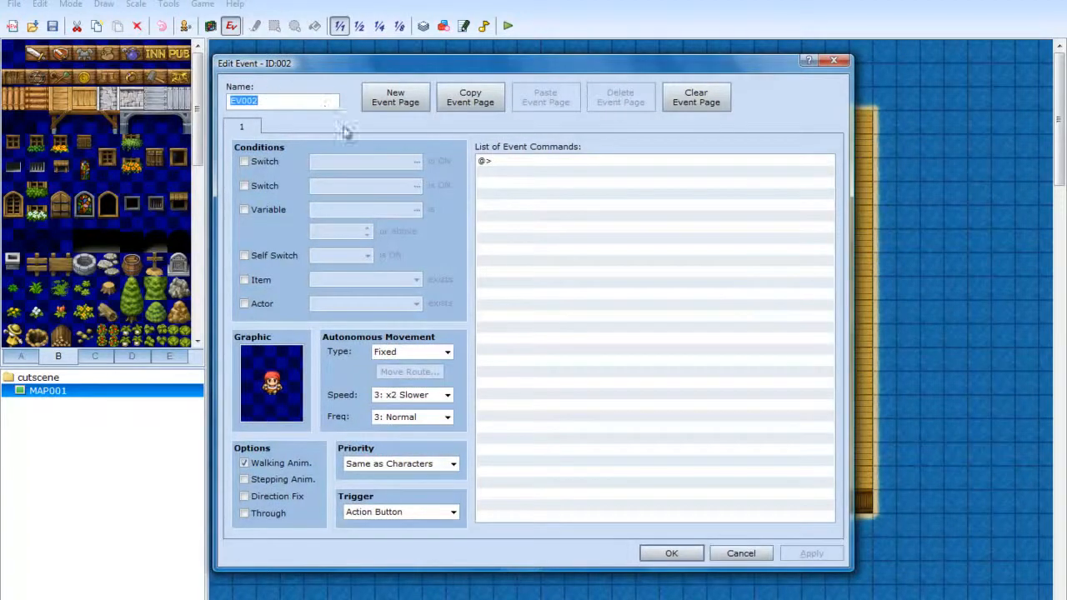
pyautogui.write('puchedguy')
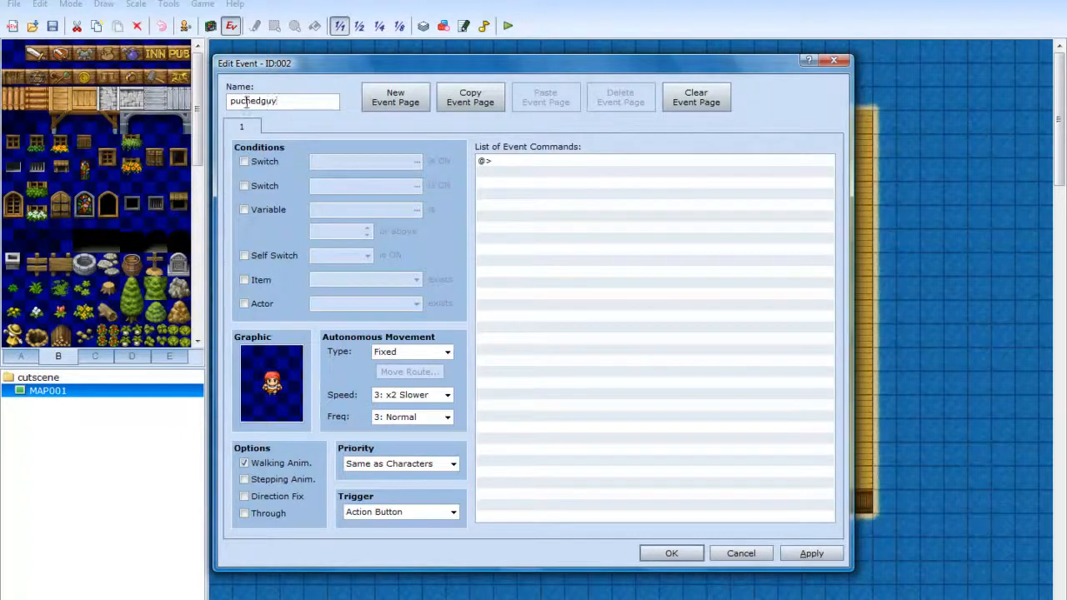
pyautogui.write('n')
pyautogui.click(811, 553)
pyautogui.click(672, 553)
# Add a Show Animation command at the end of the autorun event EV003, playing 081:Cutscene/Punch on 002:punchedguy
pyautogui.rightClick(838, 342)
pyautogui.press('Escape')
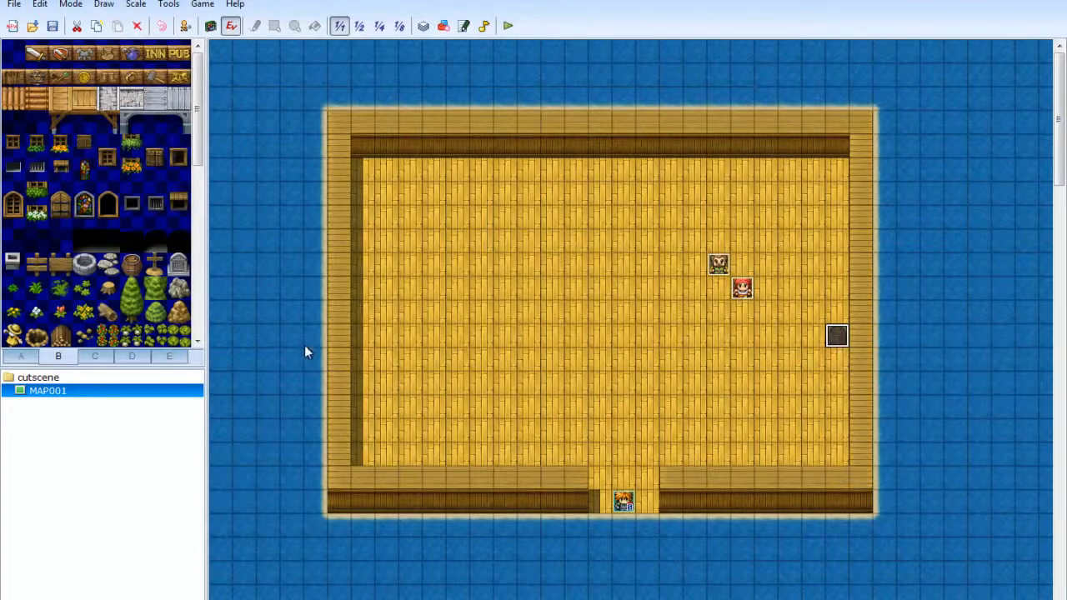
pyautogui.press('Return')
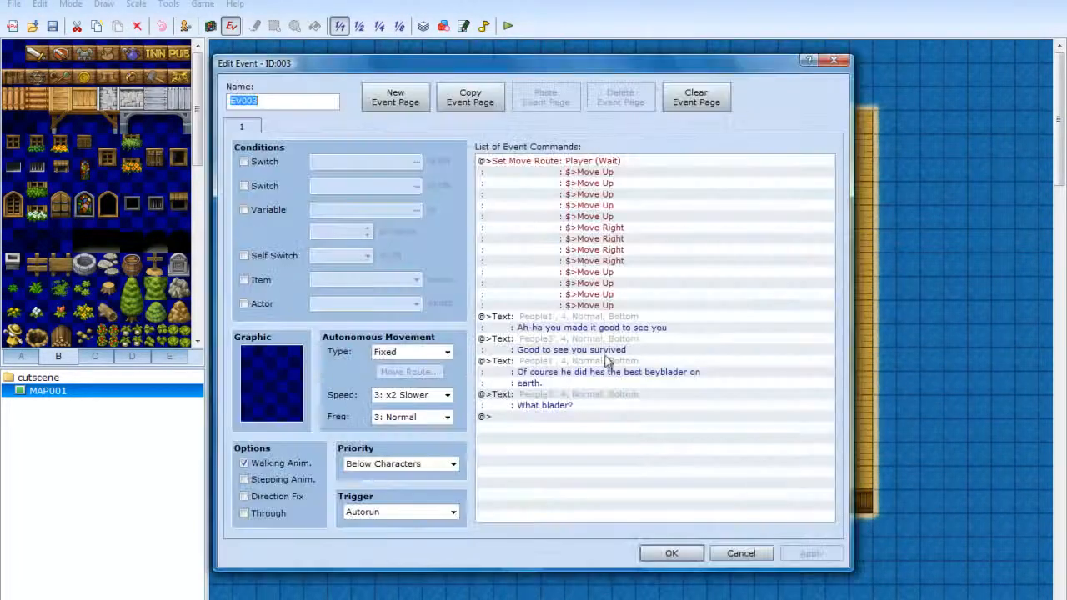
pyautogui.moveTo(622, 66); pyautogui.dragTo(389, 67)
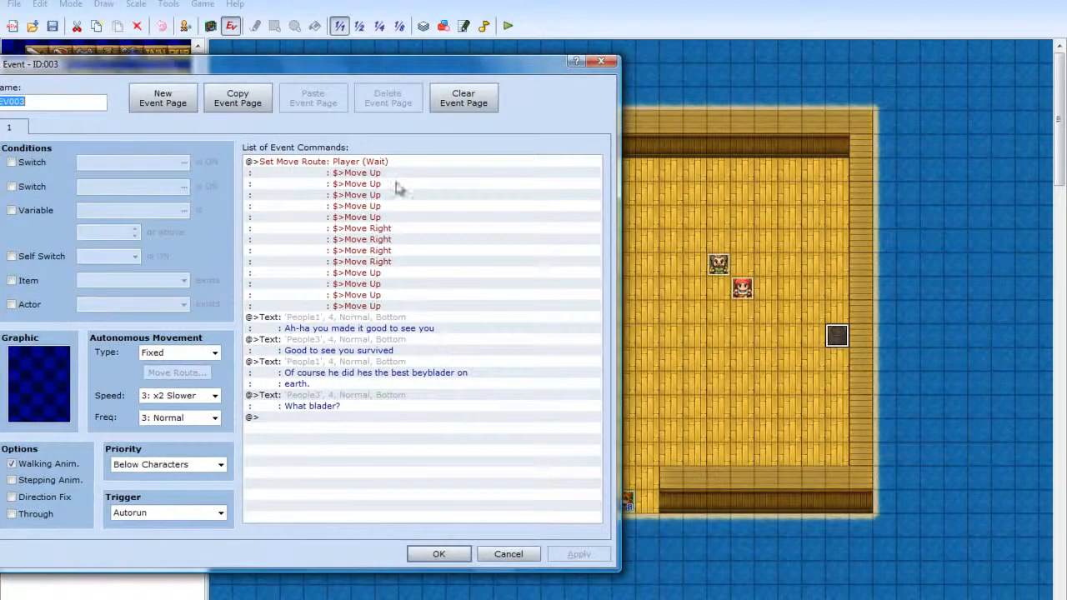
pyautogui.rightClick(300, 418)
pyautogui.click(340, 424)
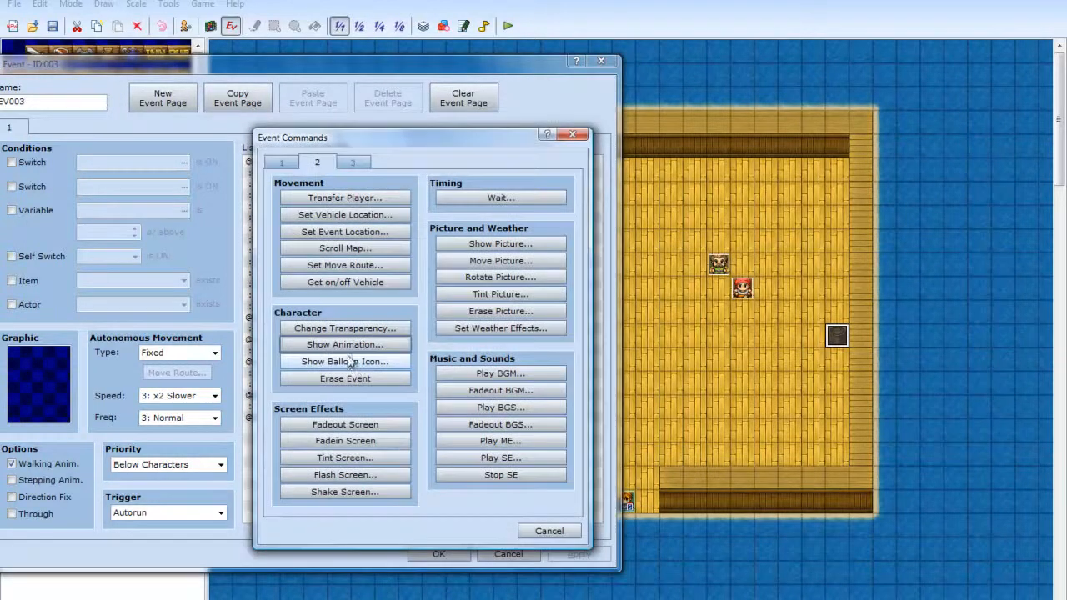
pyautogui.click(344, 346)
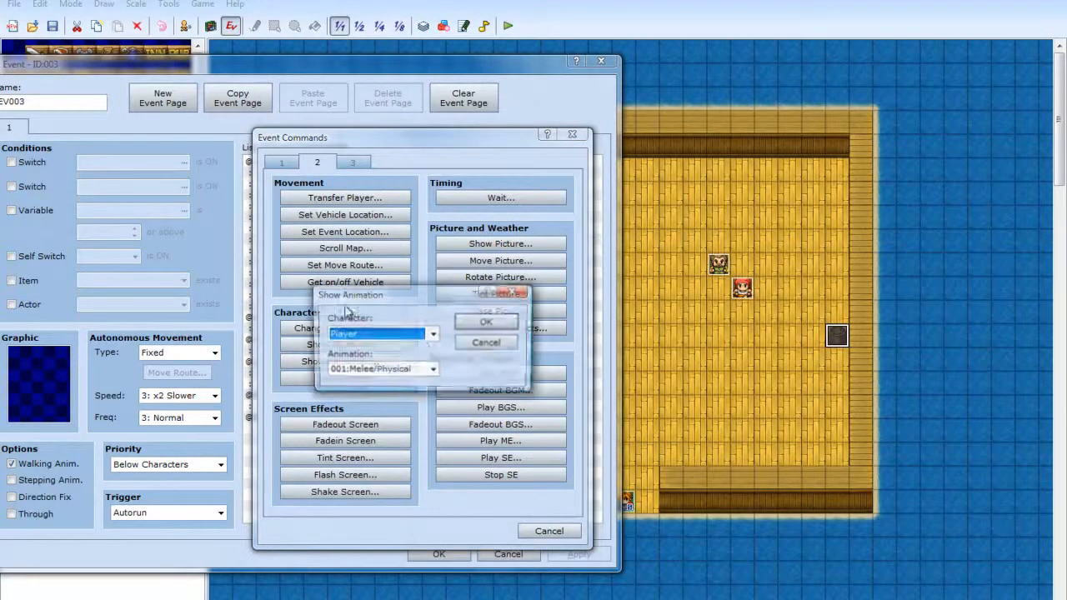
pyautogui.click(432, 335)
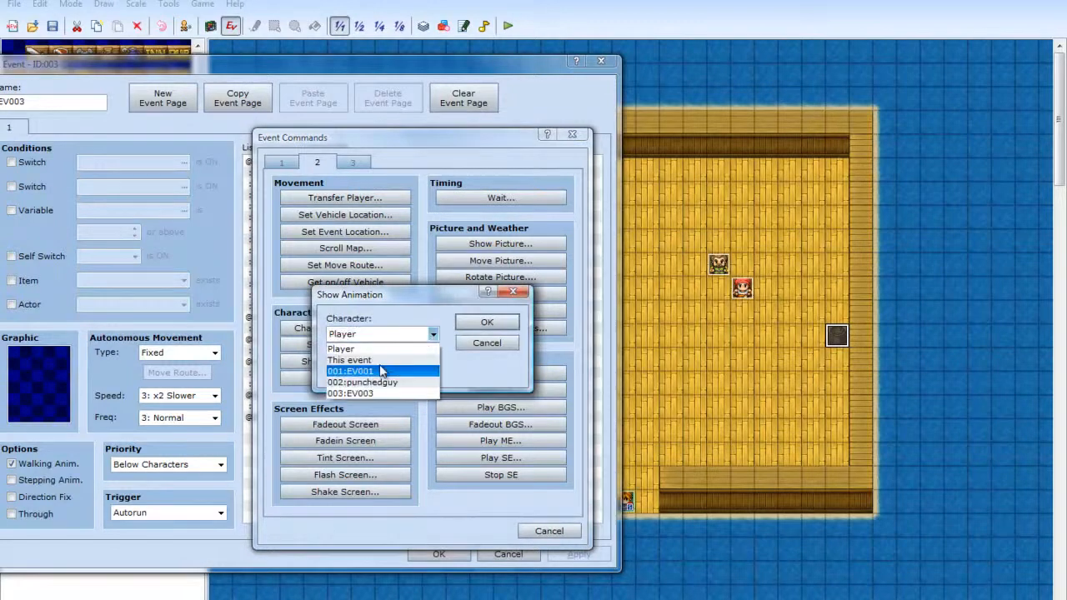
pyautogui.click(380, 382)
pyautogui.click(422, 371)
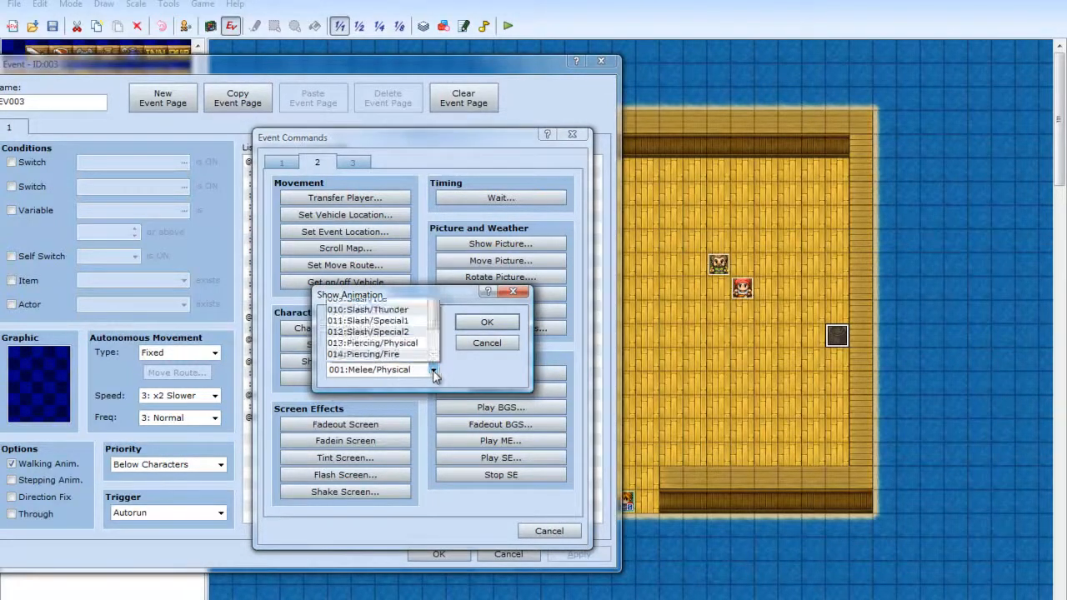
pyautogui.moveTo(440, 155); pyautogui.dragTo(436, 352)
pyautogui.click(426, 353)
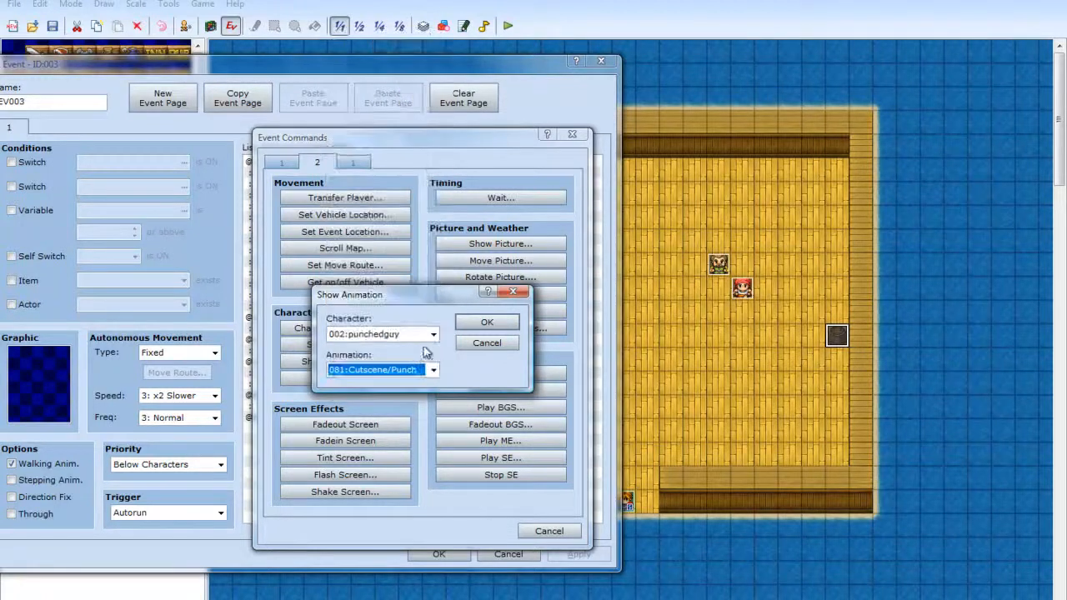
pyautogui.click(485, 323)
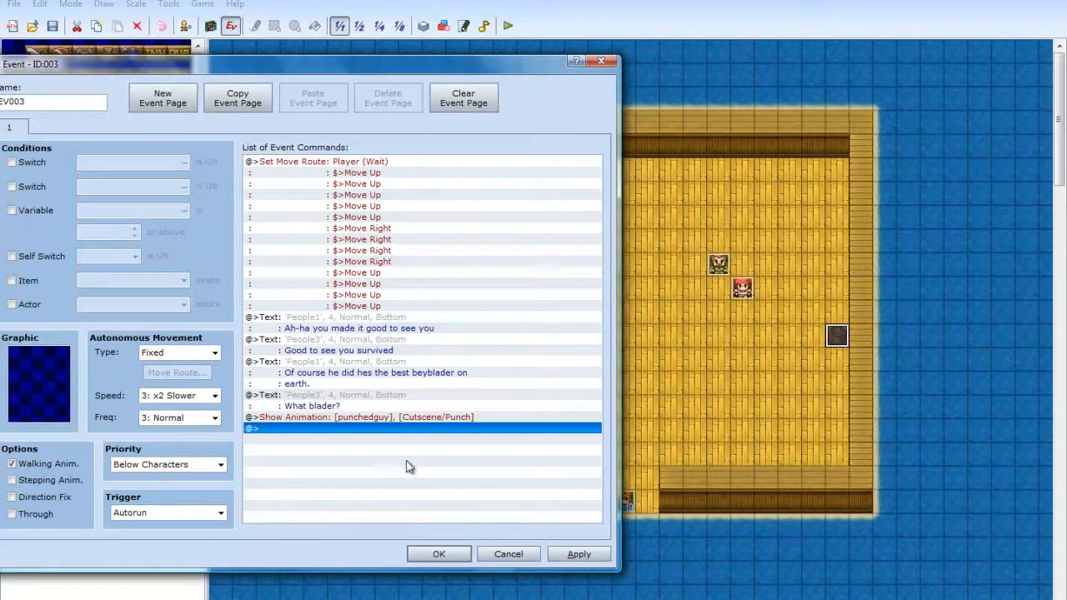
pyautogui.rightClick(343, 429)
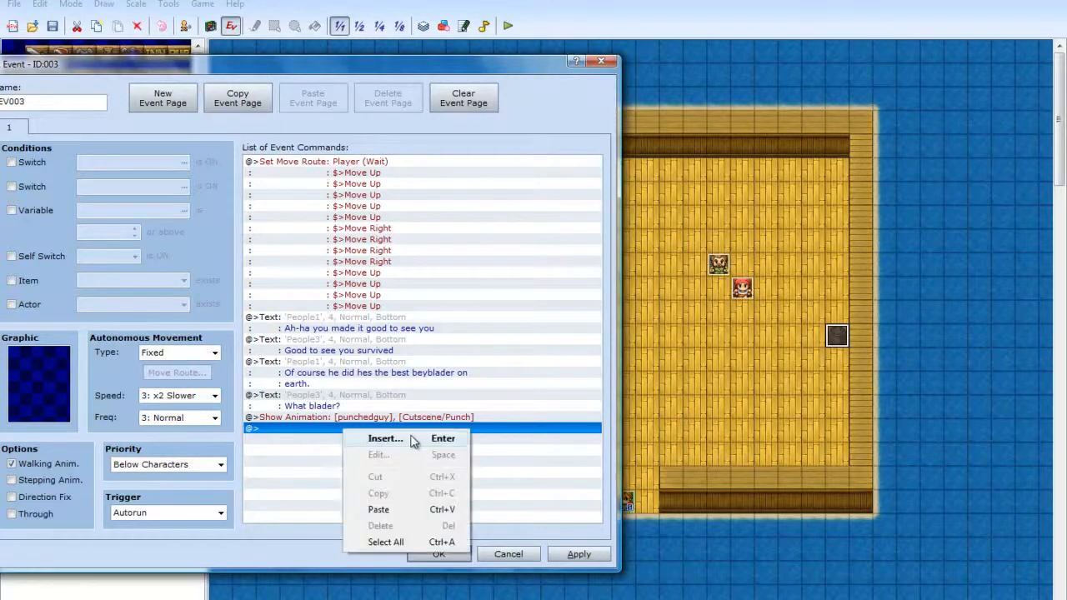
pyautogui.click(385, 439)
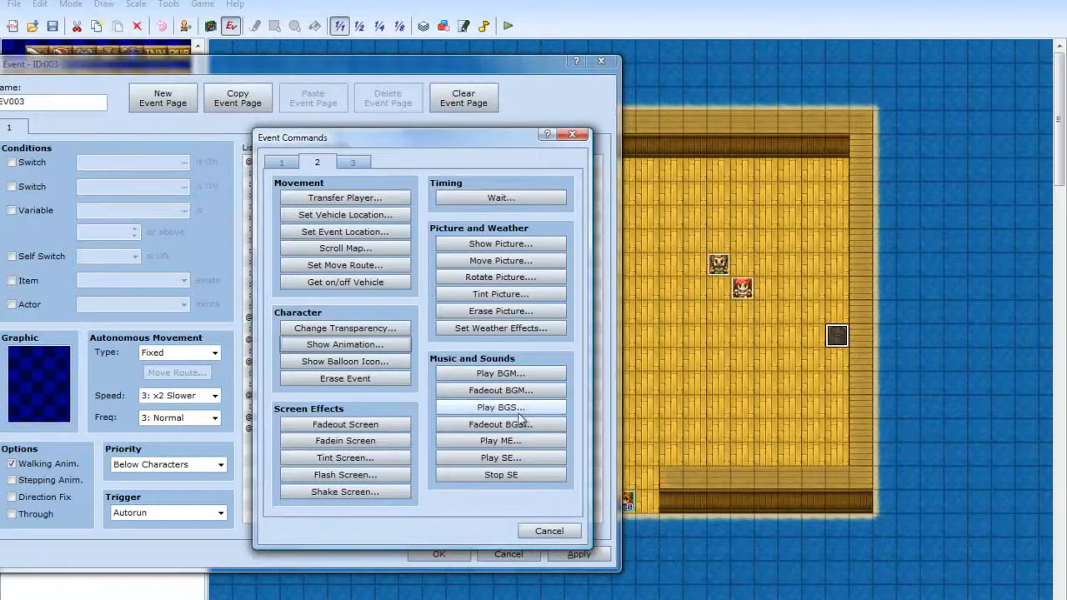
pyautogui.click(559, 533)
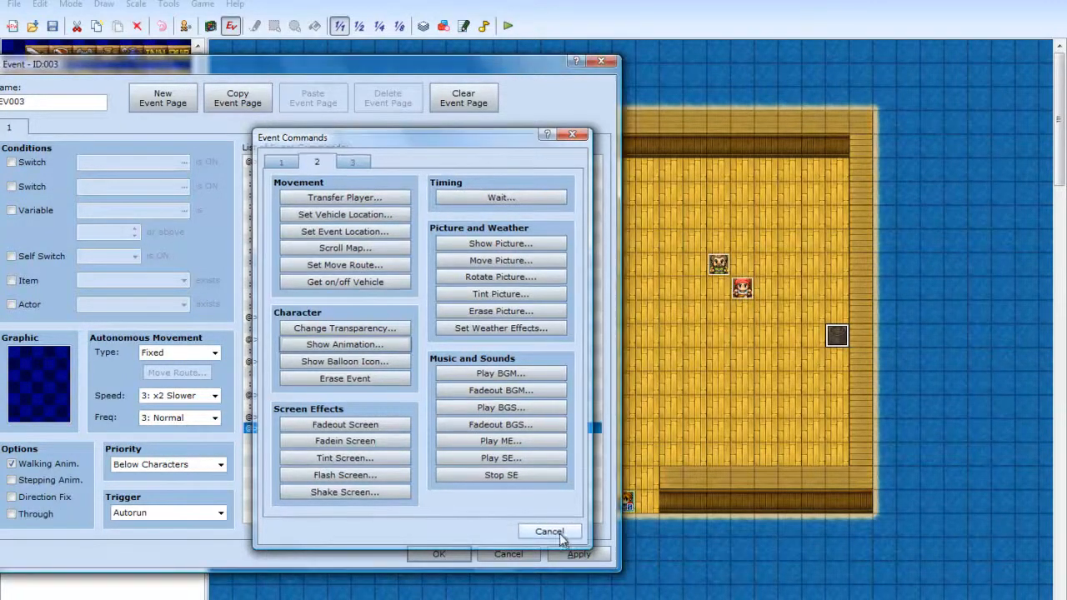
pyautogui.click(377, 323)
pyautogui.rightClick(377, 321)
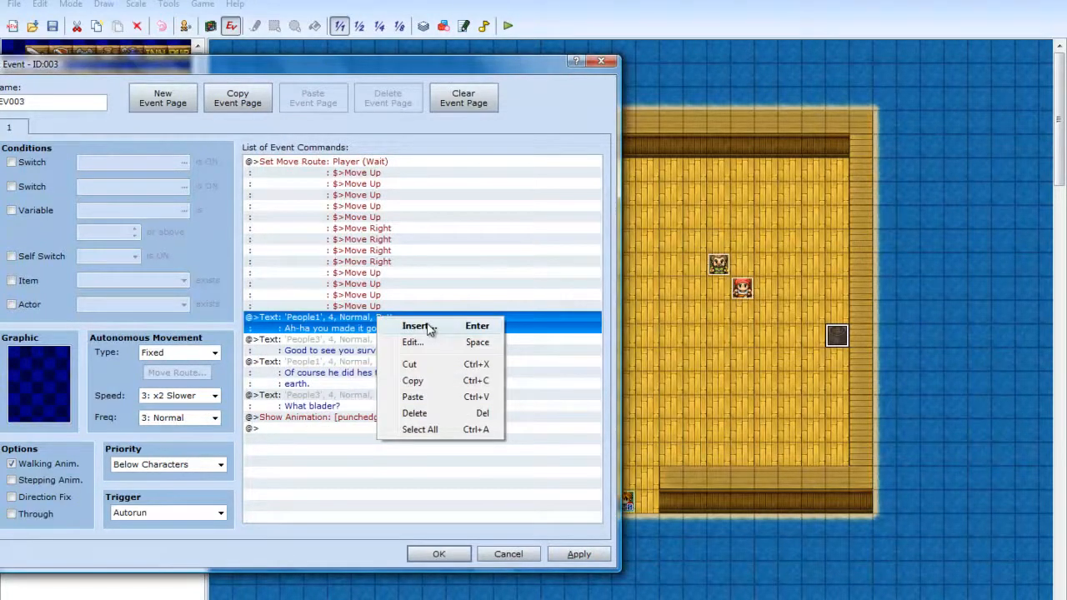
pyautogui.click(442, 276)
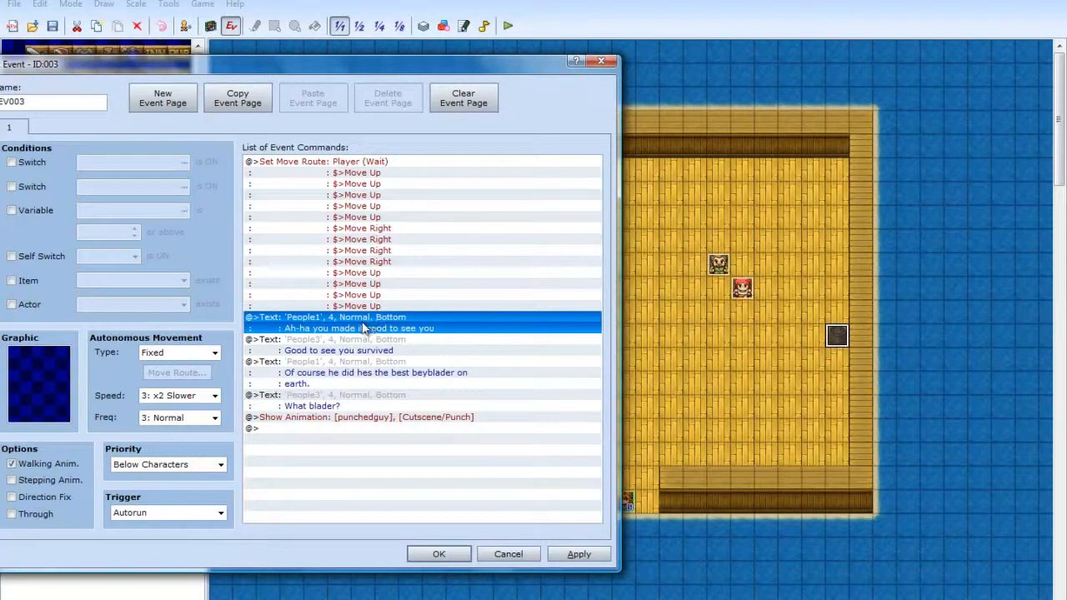
# Insert a Set Move Route for 002:punchedguy with only Turn toward Player, before the "Ah-ha you made it good to see you" message
pyautogui.rightClick(364, 321)
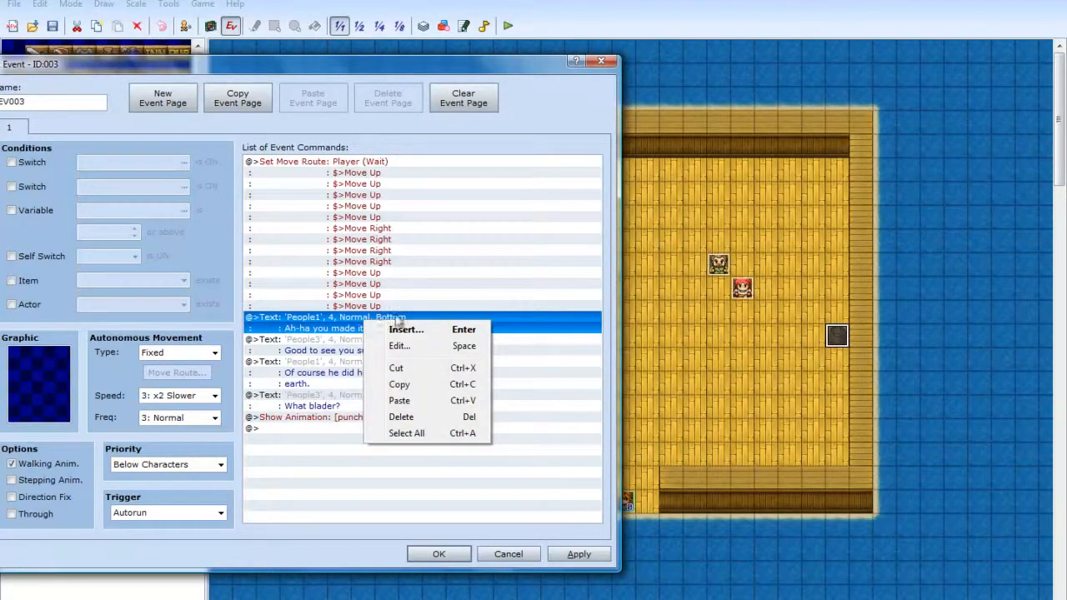
pyautogui.click(404, 331)
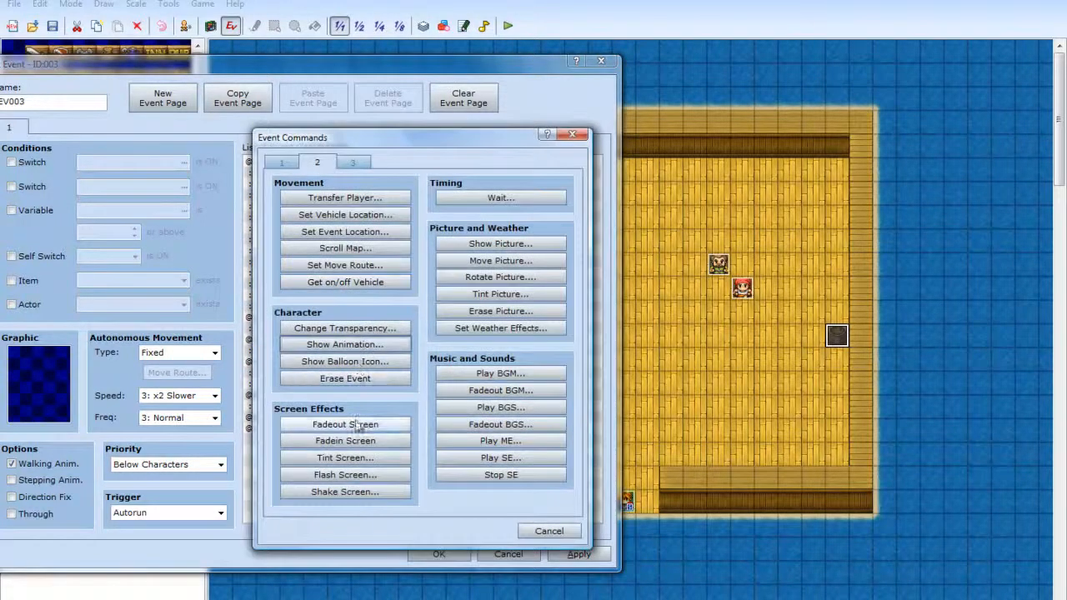
pyautogui.click(348, 266)
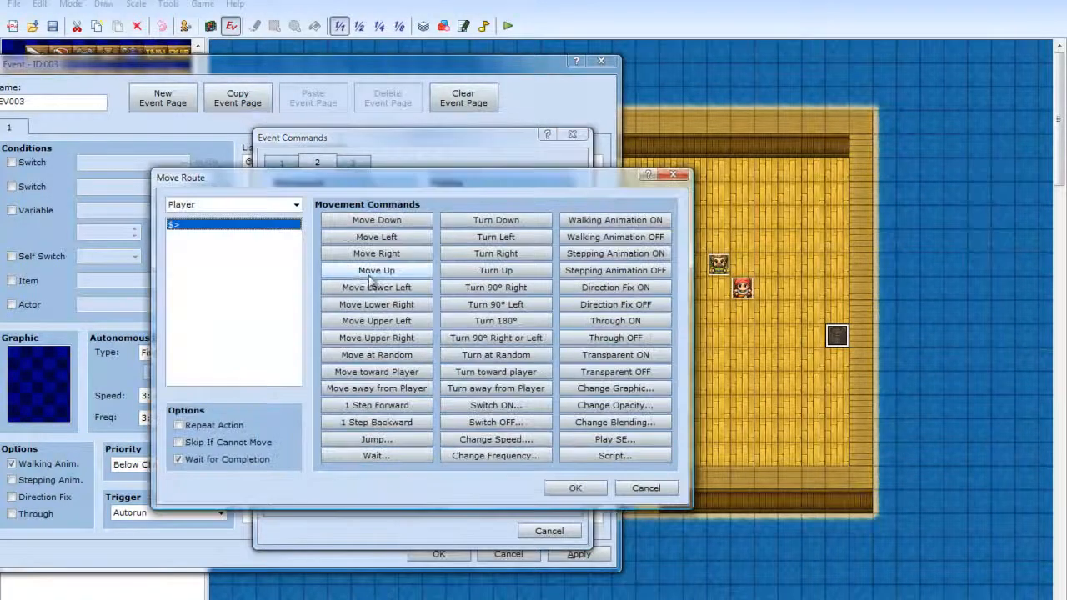
pyautogui.click(296, 206)
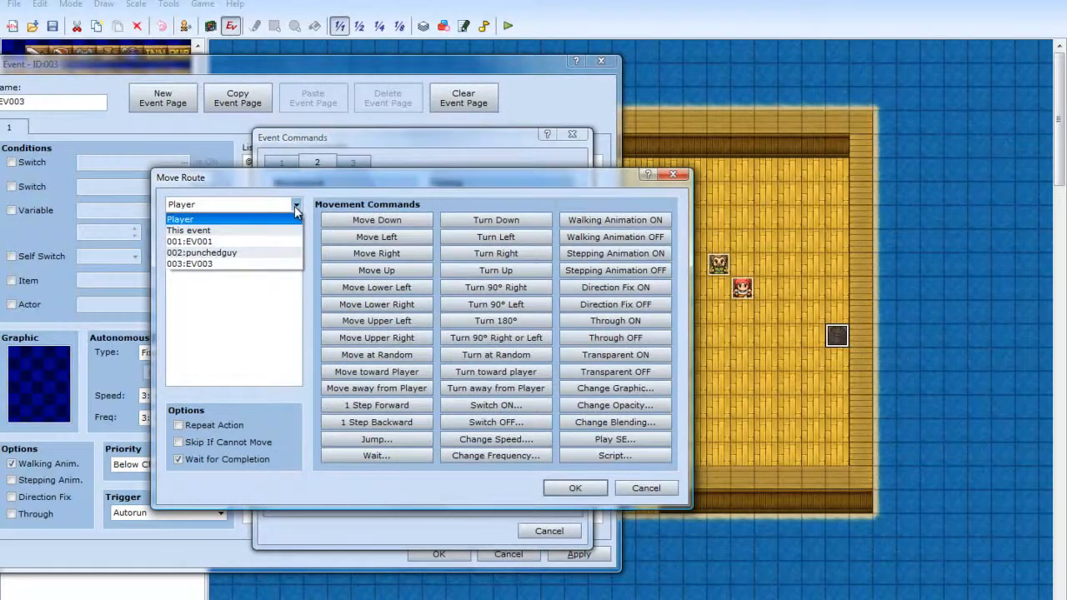
pyautogui.click(245, 252)
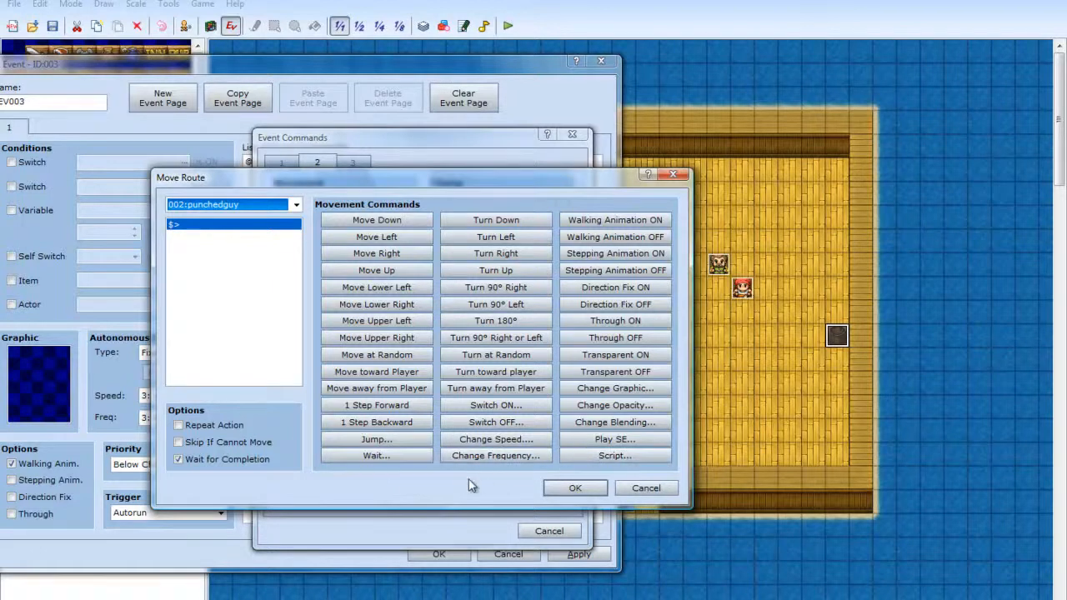
pyautogui.click(506, 240)
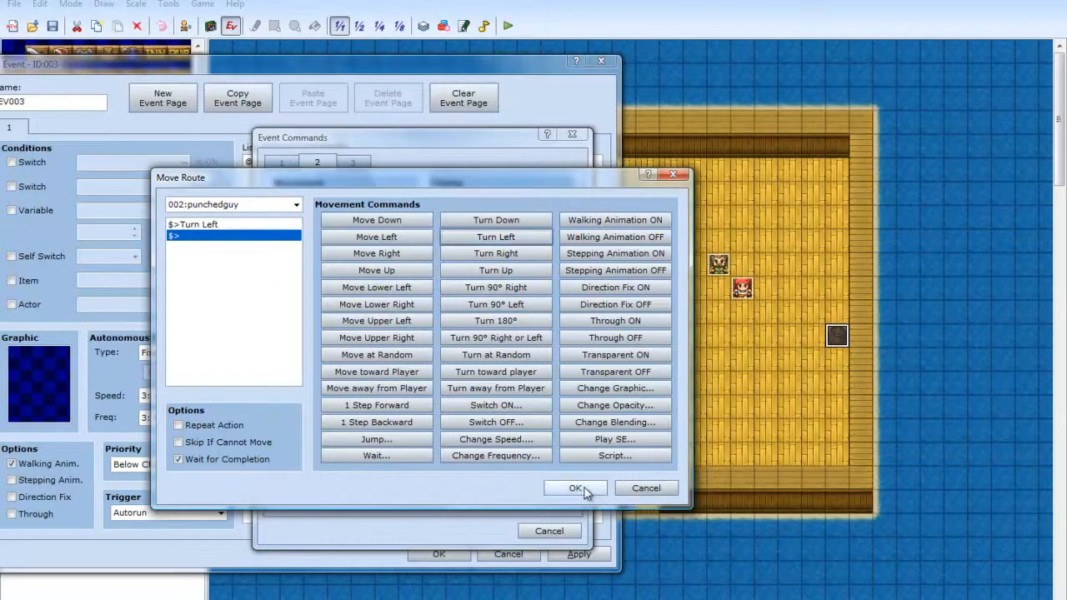
pyautogui.click(503, 371)
pyautogui.click(216, 225)
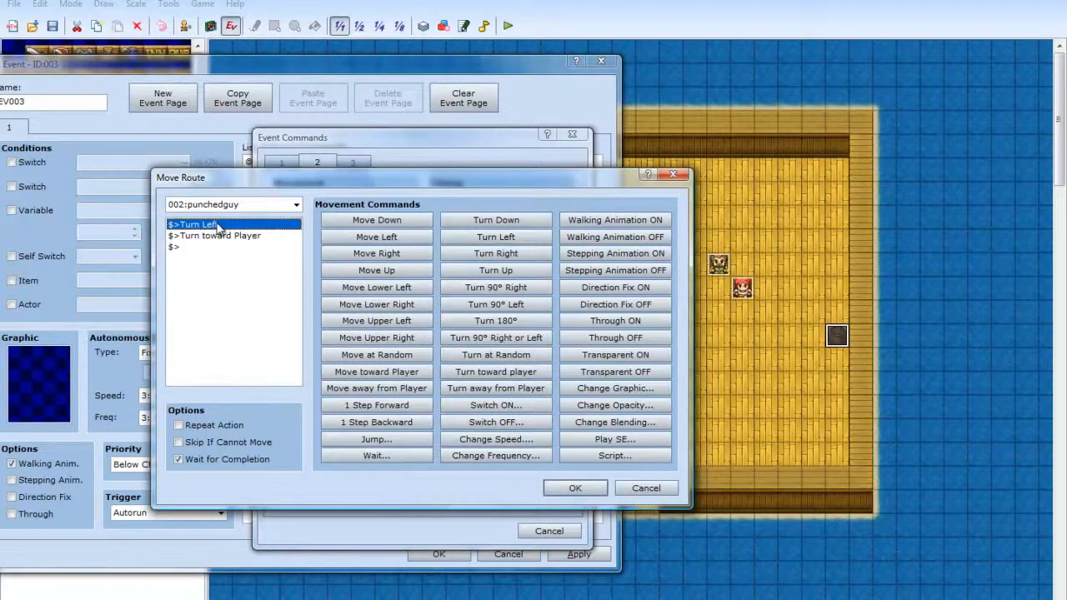
pyautogui.press('Delete')
pyautogui.click(573, 491)
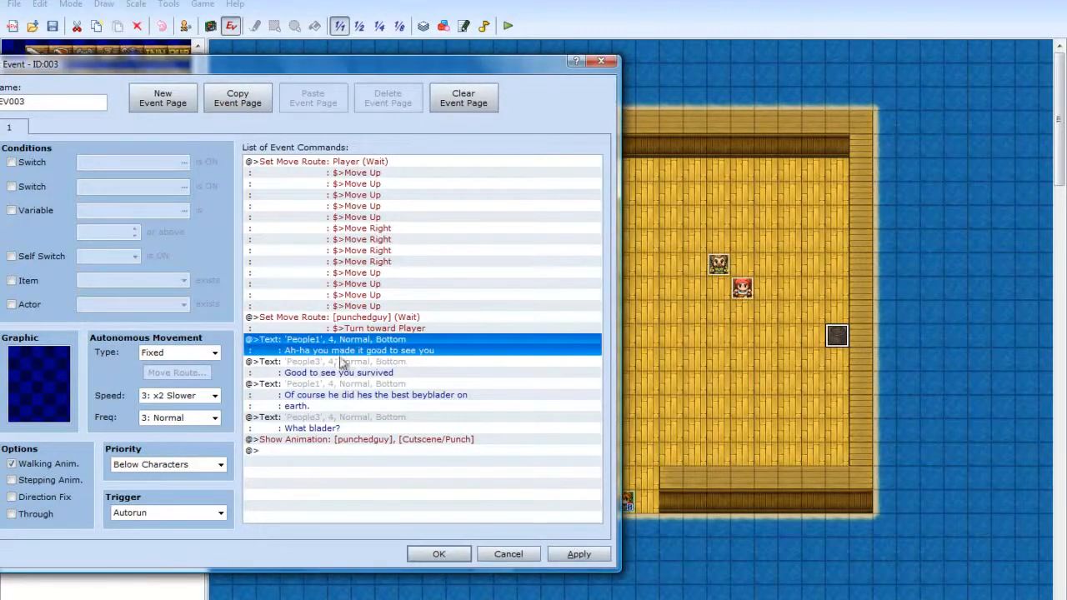
# At the end of EV003's commands, start a Set Move Route for 002:punchedguy with a Jump of X +1, Y +0
pyautogui.click(343, 451)
pyautogui.rightClick(342, 453)
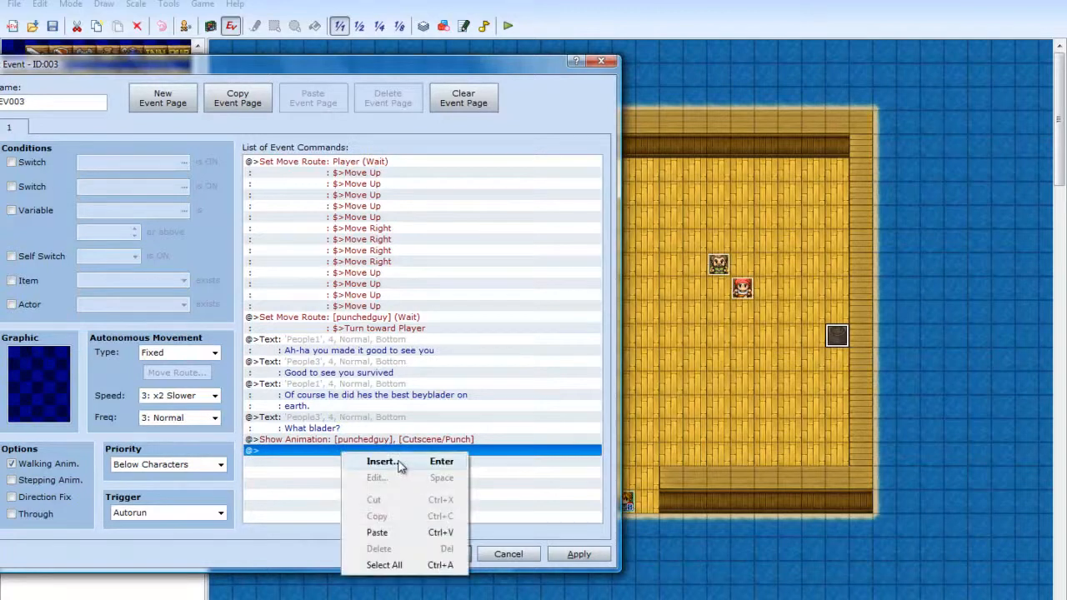
pyautogui.click(399, 463)
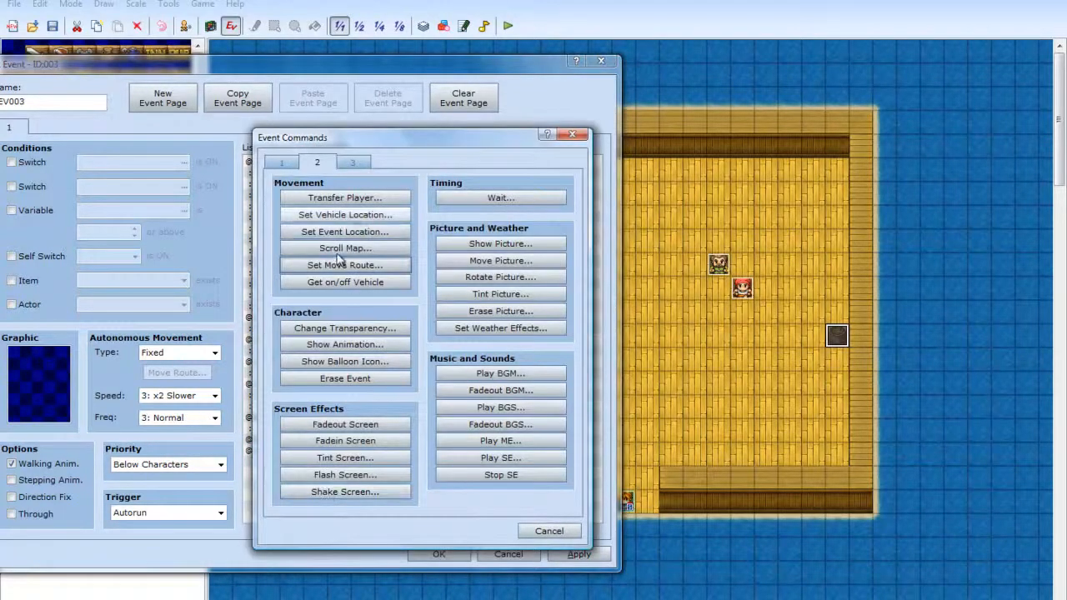
pyautogui.click(345, 278)
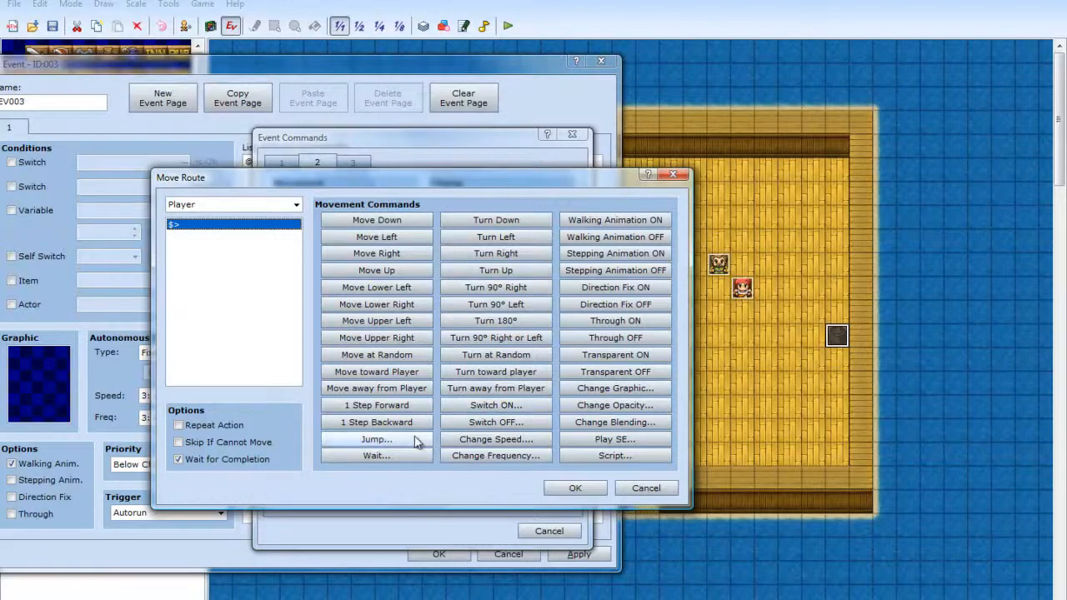
pyautogui.click(376, 440)
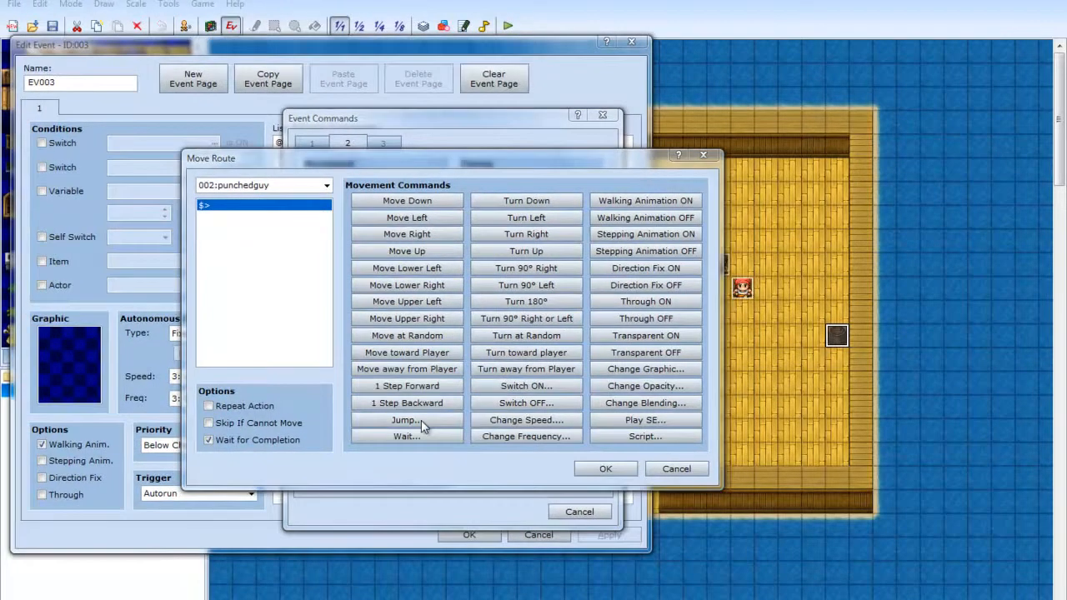
pyautogui.click(409, 420)
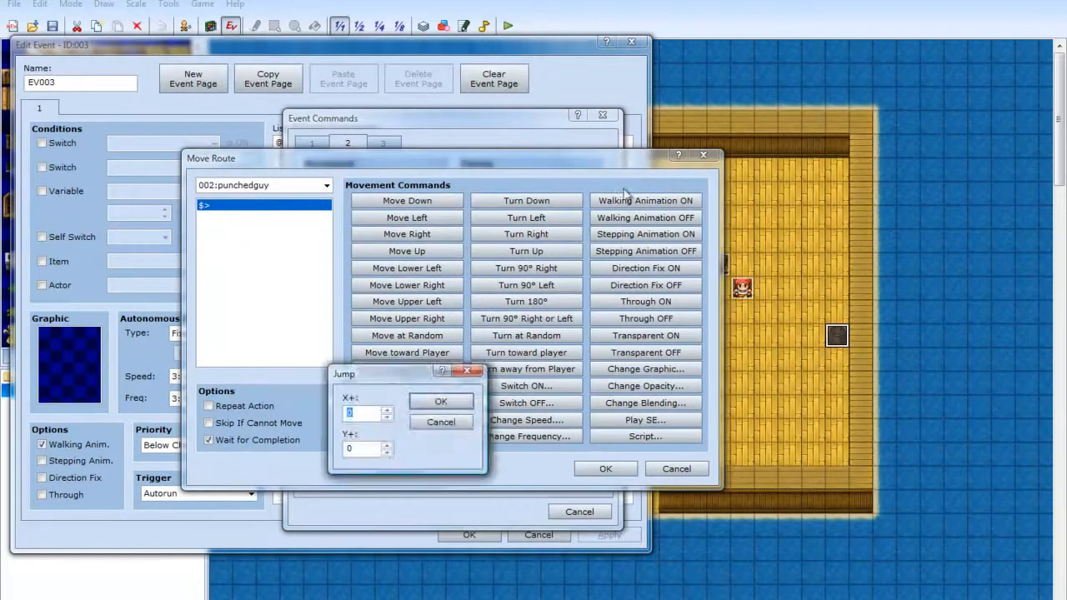
pyautogui.click(440, 423)
pyautogui.moveTo(539, 167); pyautogui.dragTo(439, 167)
pyautogui.click(307, 421)
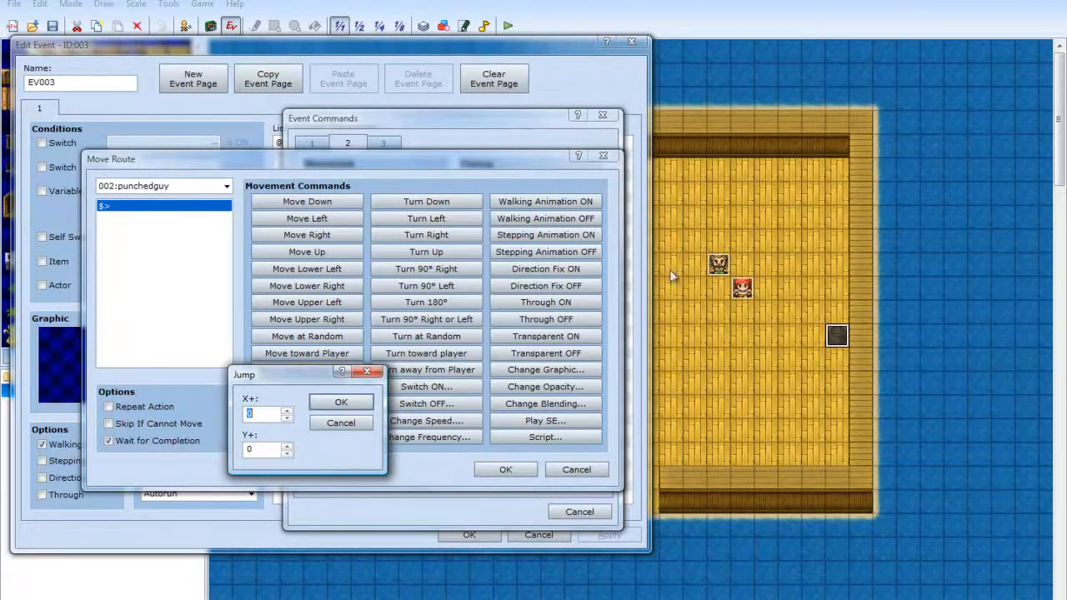
pyautogui.click(287, 420)
pyautogui.click(287, 410)
pyautogui.click(287, 453)
pyautogui.click(287, 454)
pyautogui.click(286, 447)
pyautogui.click(340, 402)
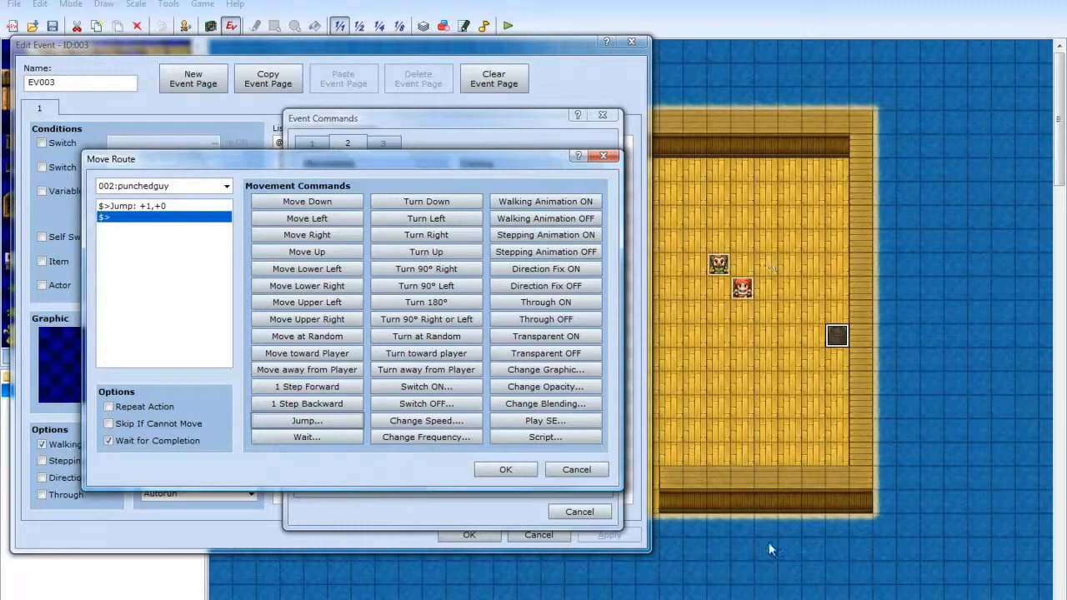
# Complete punchedguy's move route with only a Turn Down after the jump
pyautogui.click(439, 224)
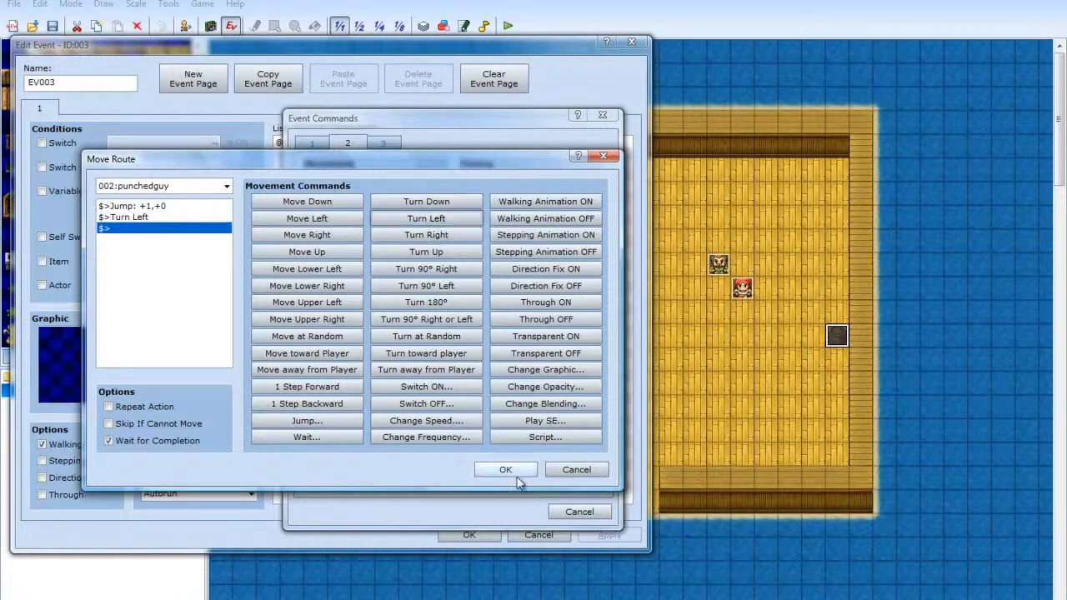
pyautogui.click(464, 207)
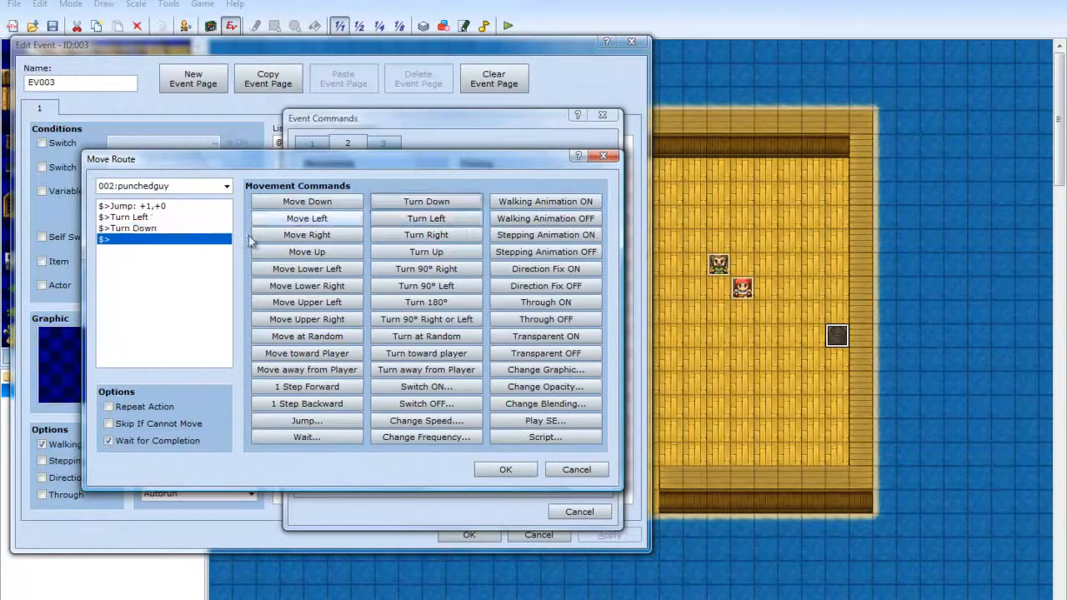
pyautogui.click(181, 218)
pyautogui.press('Delete')
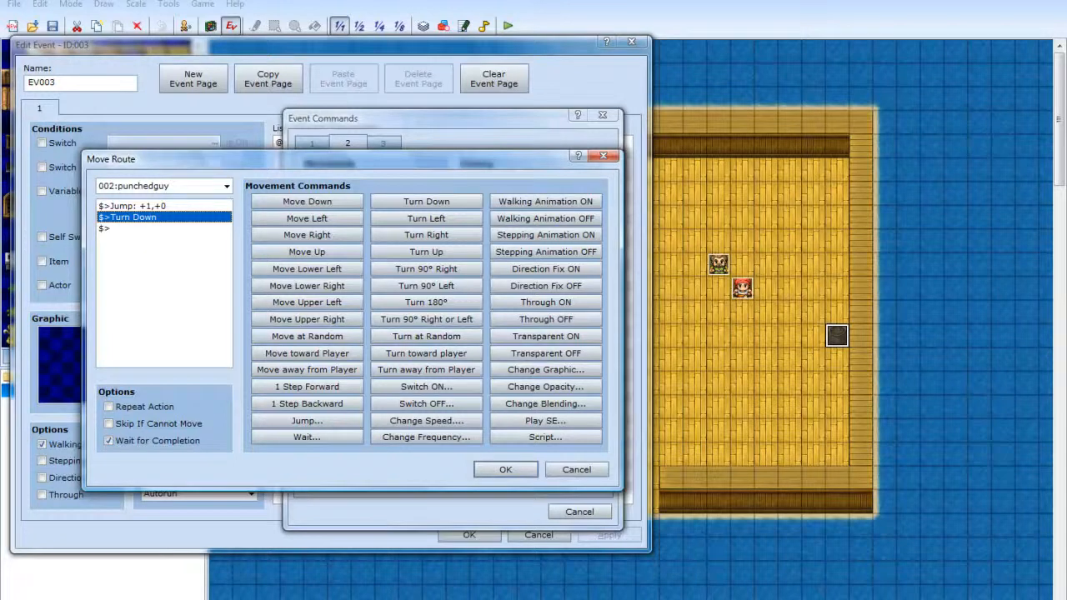
pyautogui.click(493, 470)
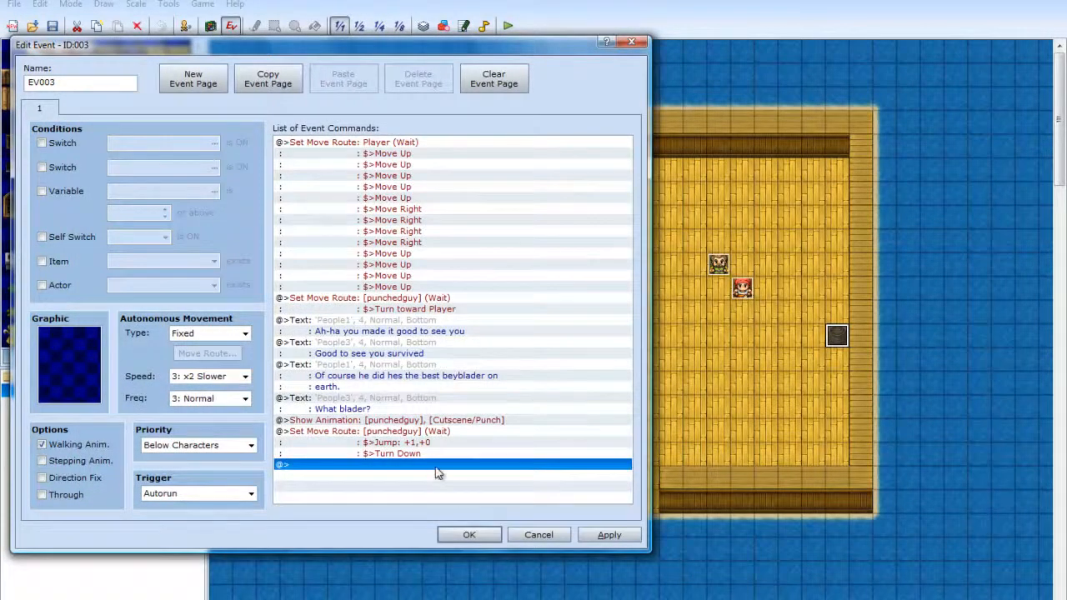
# Start a Show Text command at the end of the event, using the red-bandana man's face from People3
pyautogui.moveTo(547, 54); pyautogui.dragTo(339, 77)
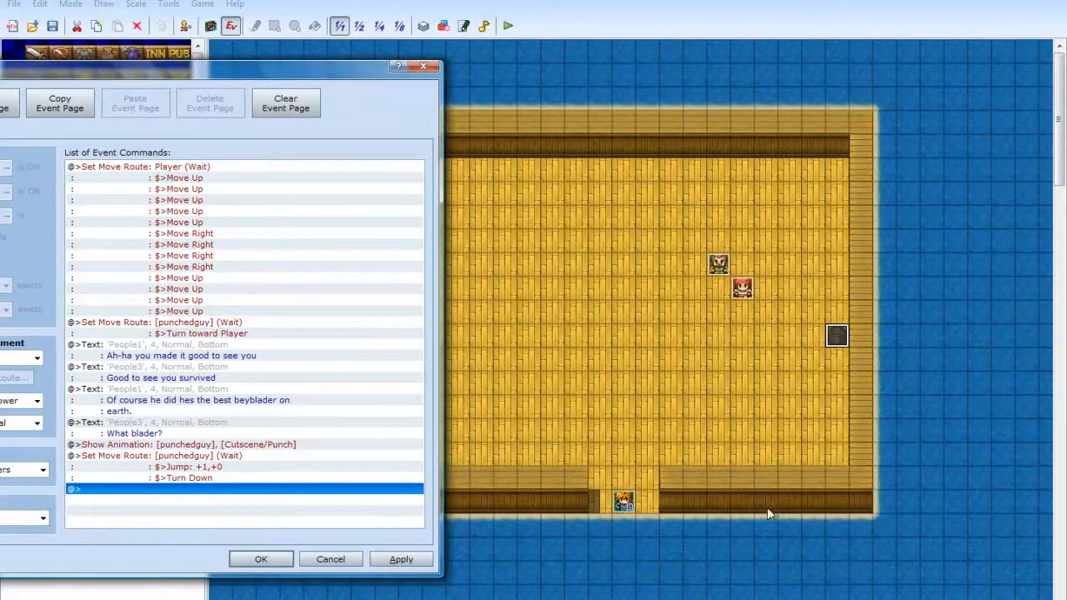
pyautogui.rightClick(235, 490)
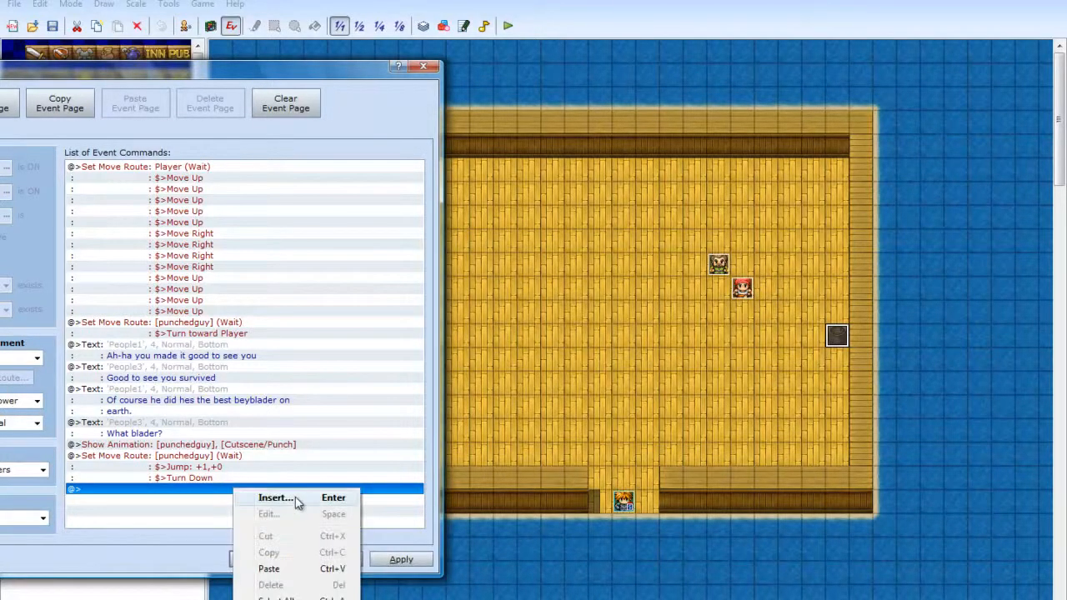
pyautogui.click(295, 497)
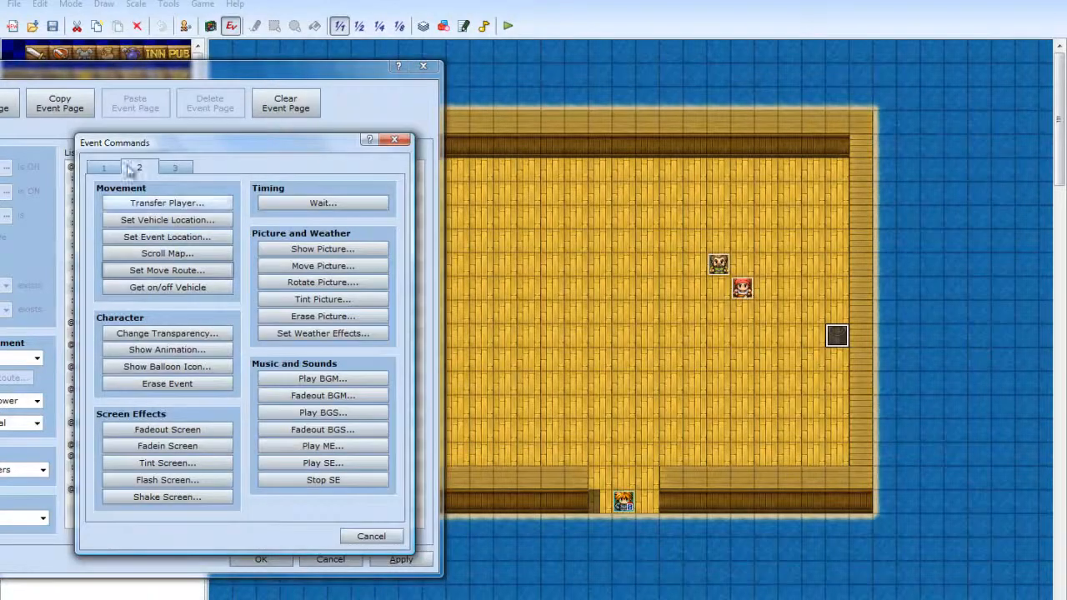
pyautogui.click(104, 168)
pyautogui.click(163, 205)
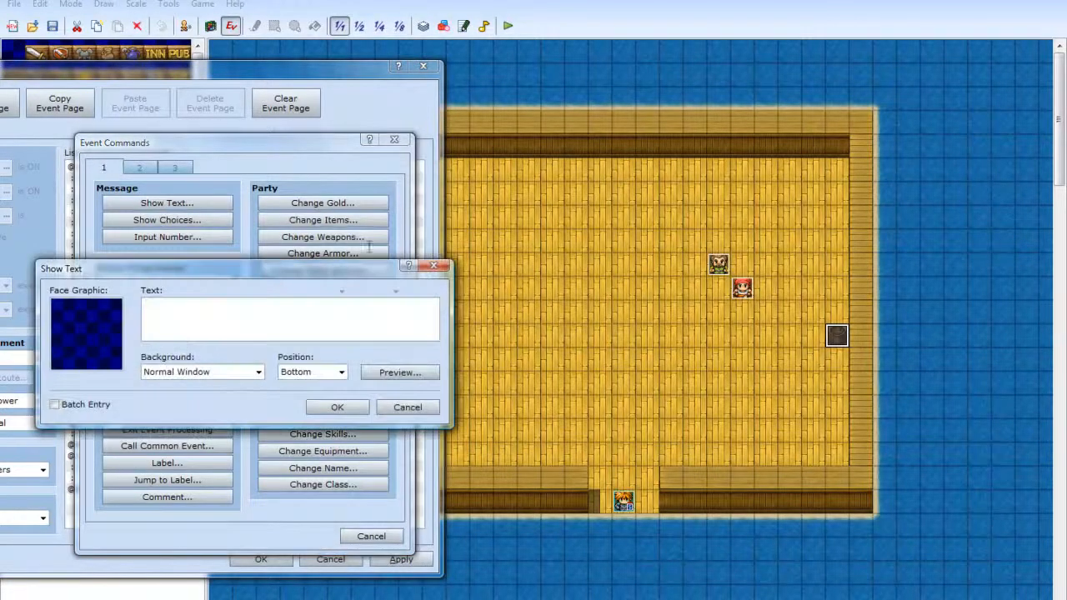
pyautogui.doubleClick(104, 325)
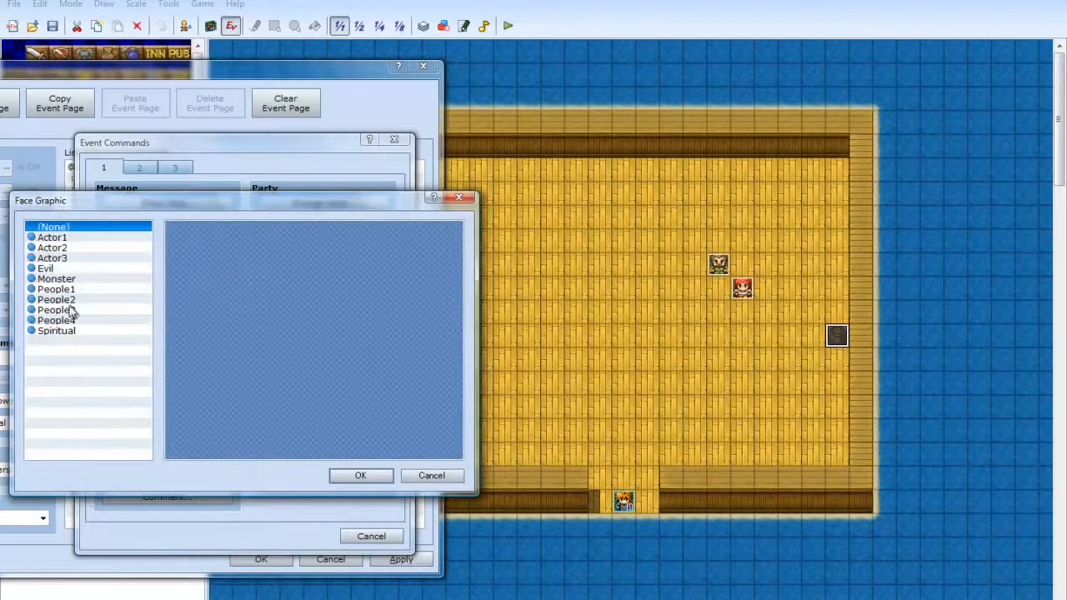
pyautogui.click(71, 309)
pyautogui.click(75, 320)
pyautogui.click(137, 310)
pyautogui.click(218, 322)
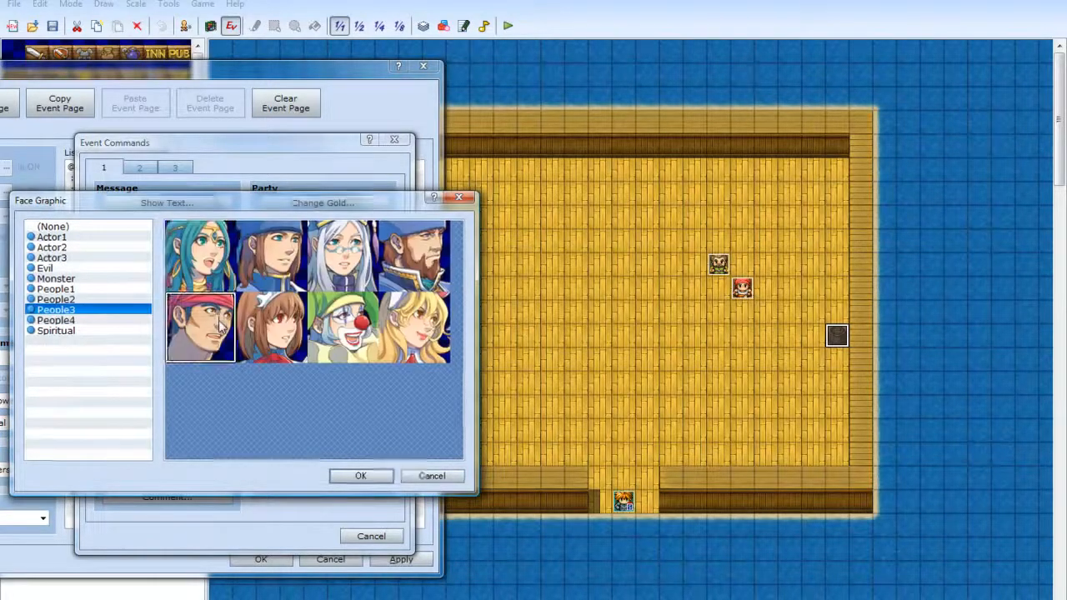
pyautogui.doubleClick(218, 322)
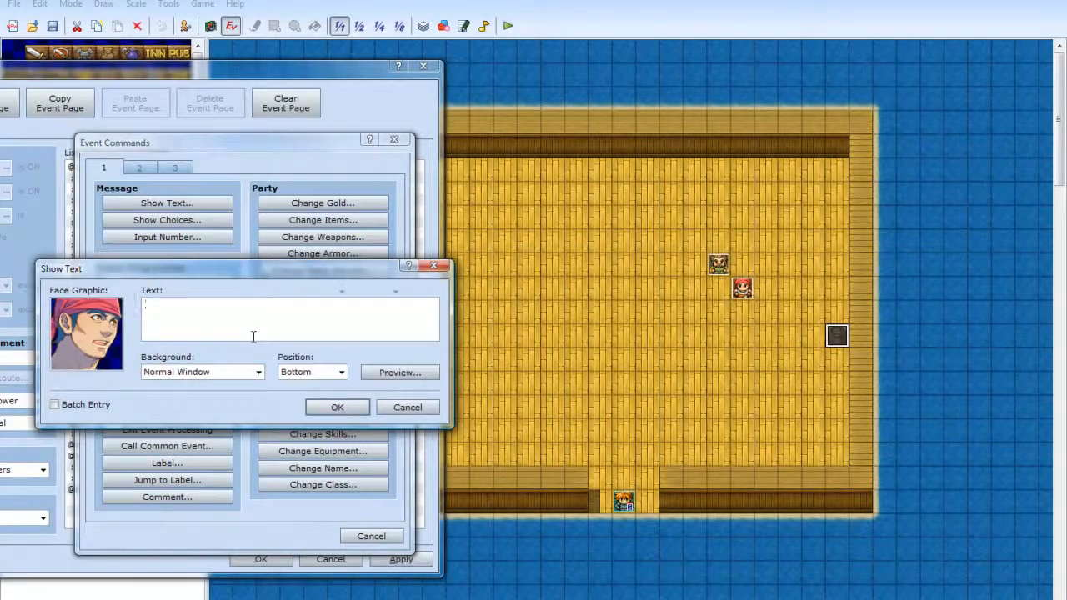
# Enter "Waaaaa im telling my granddad" as the red-bandana man's message
pyautogui.write('Waaaaa im')
pyautogui.write(' elling')
pyautogui.press('Left')
pyautogui.press('Left')
pyautogui.press('Left')
pyautogui.write('tmyteach')
pyautogui.press('BackSpace')
pyautogui.press('BackSpace')
pyautogui.press('BackSpace')
pyautogui.press('BackSpace')
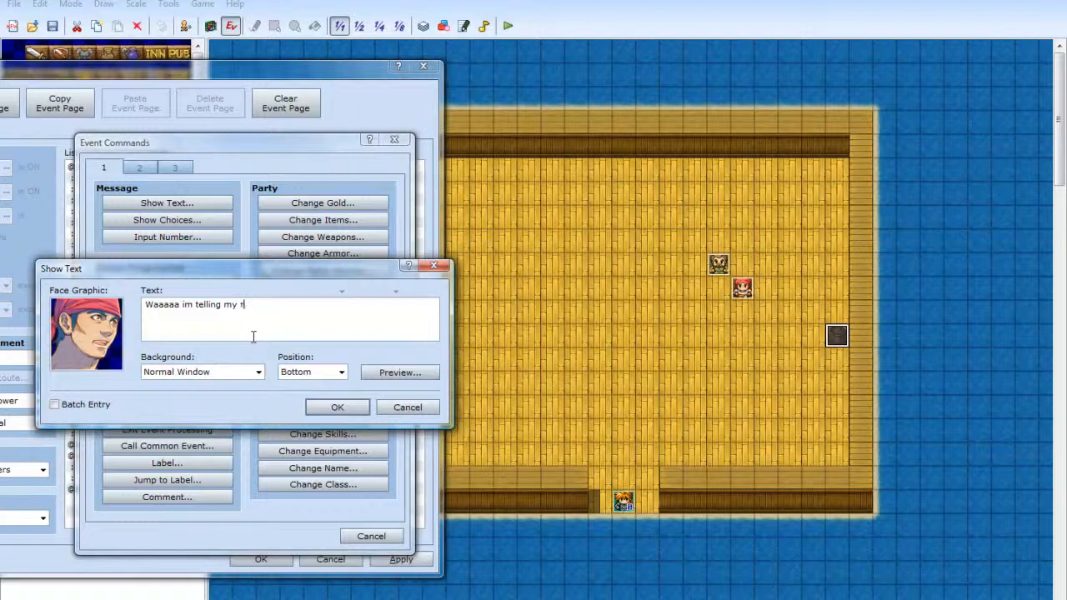
pyautogui.write('randdad')
pyautogui.click(337, 407)
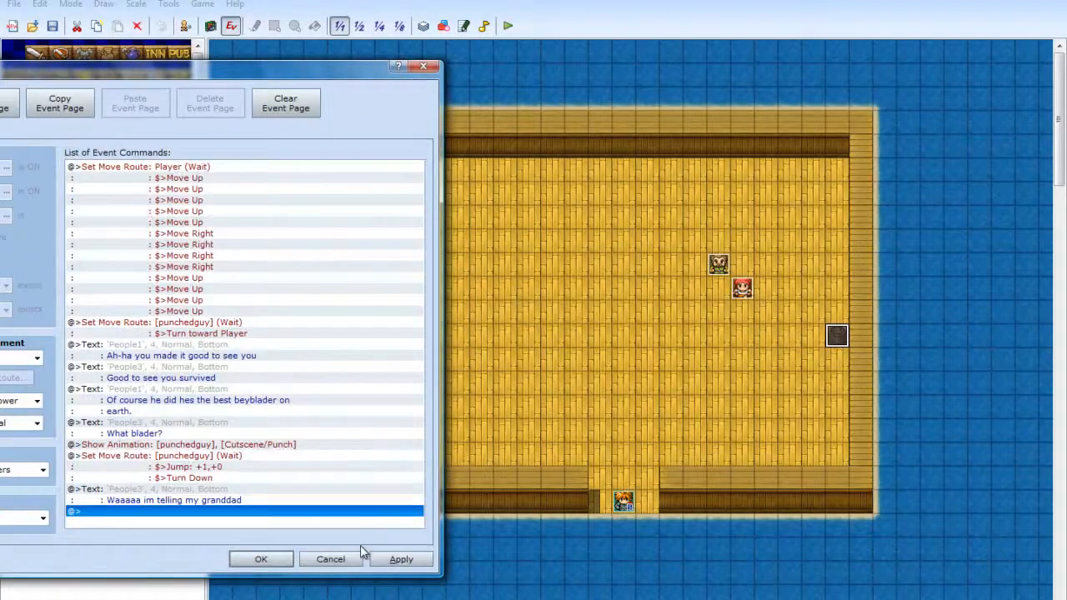
# After the granddad message, start a Set Move Route for 002:punchedguy with five Move Down commands
pyautogui.rightClick(191, 514)
pyautogui.click(232, 519)
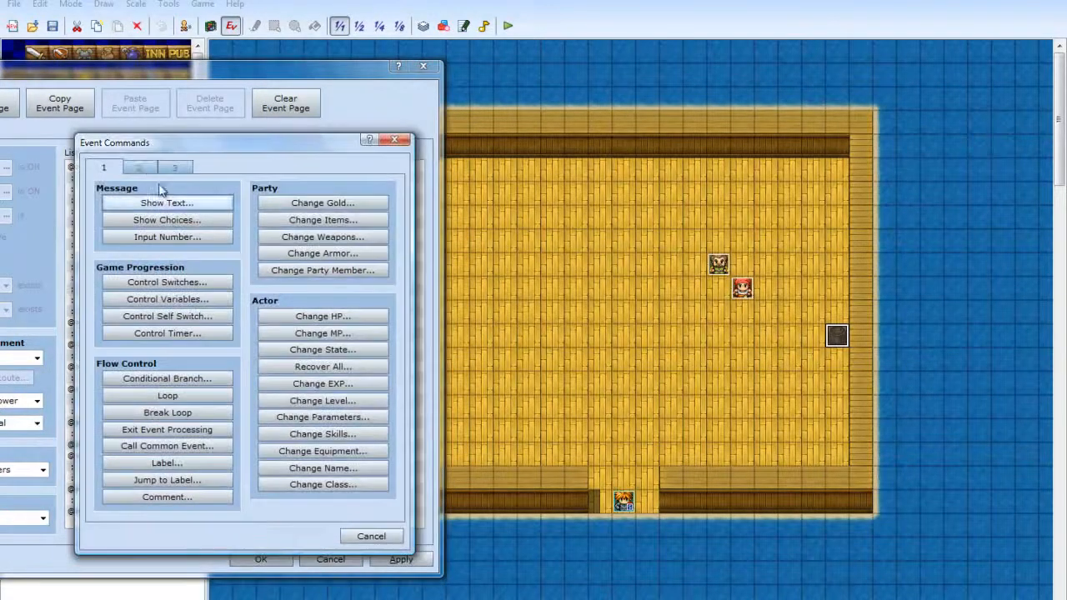
pyautogui.click(139, 167)
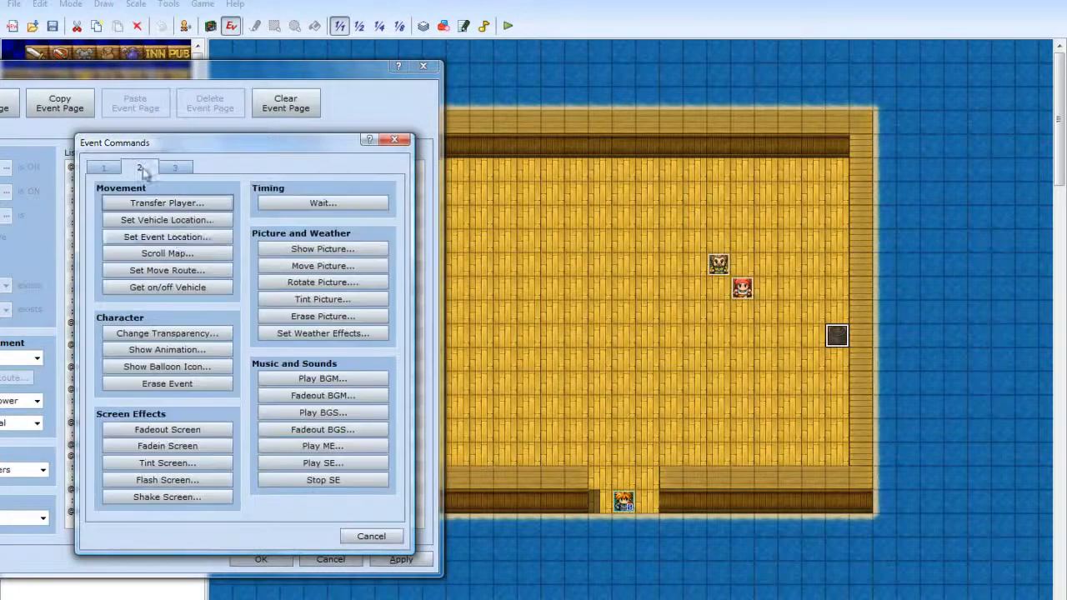
pyautogui.click(184, 274)
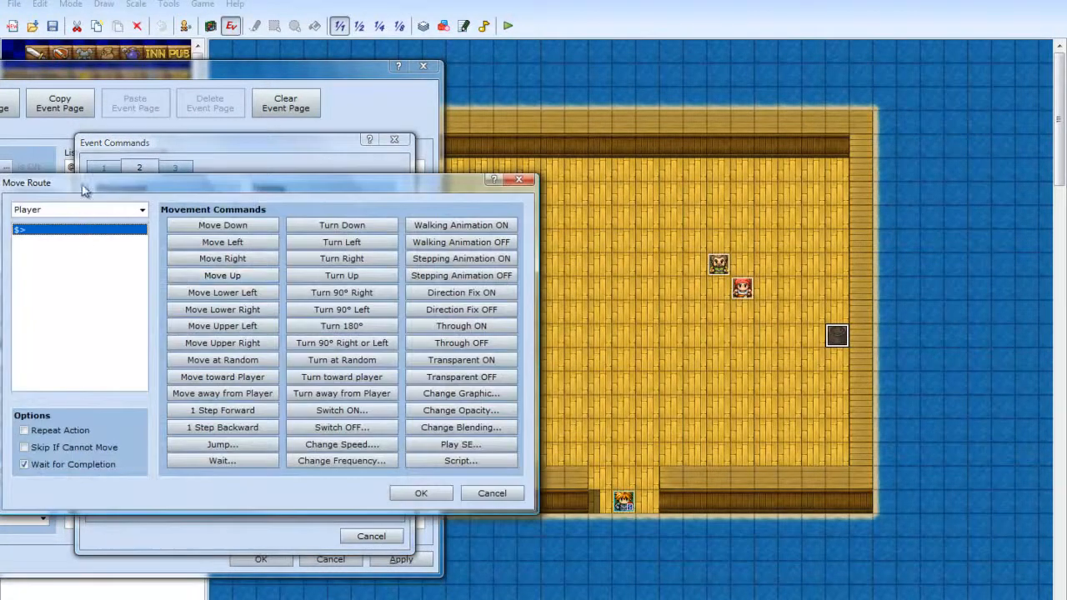
pyautogui.click(127, 210)
pyautogui.click(88, 257)
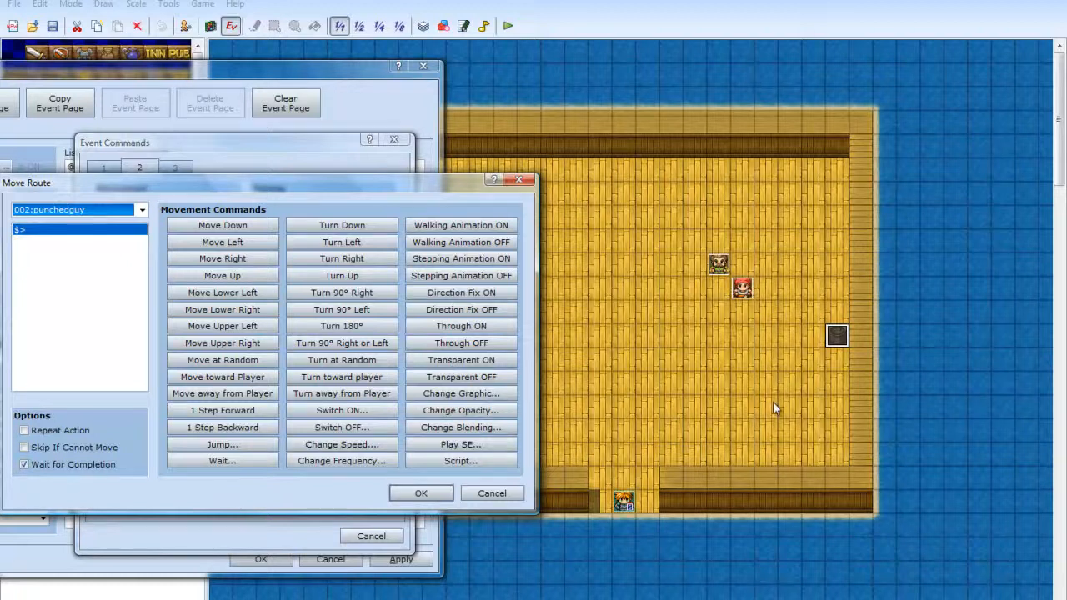
pyautogui.click(250, 232)
pyautogui.click(252, 234)
pyautogui.click(251, 234)
pyautogui.click(252, 234)
pyautogui.click(252, 233)
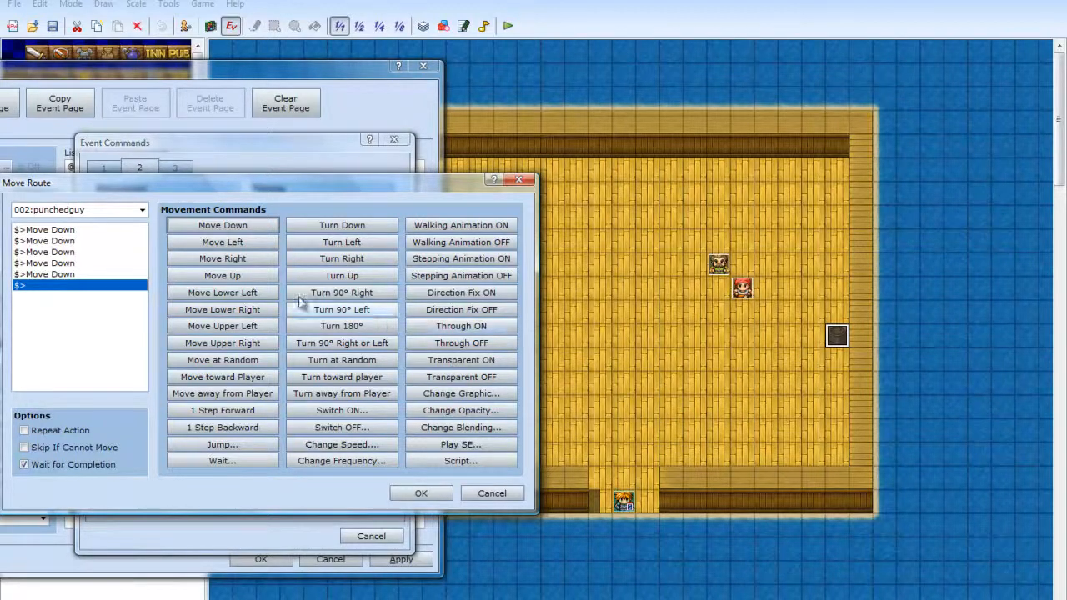
# Extend punchedguy's exit route with six Move Left and four Move Down commands, and save the event
pyautogui.click(250, 248)
pyautogui.click(250, 248)
pyautogui.click(251, 248)
pyautogui.click(250, 248)
pyautogui.click(250, 249)
pyautogui.click(250, 247)
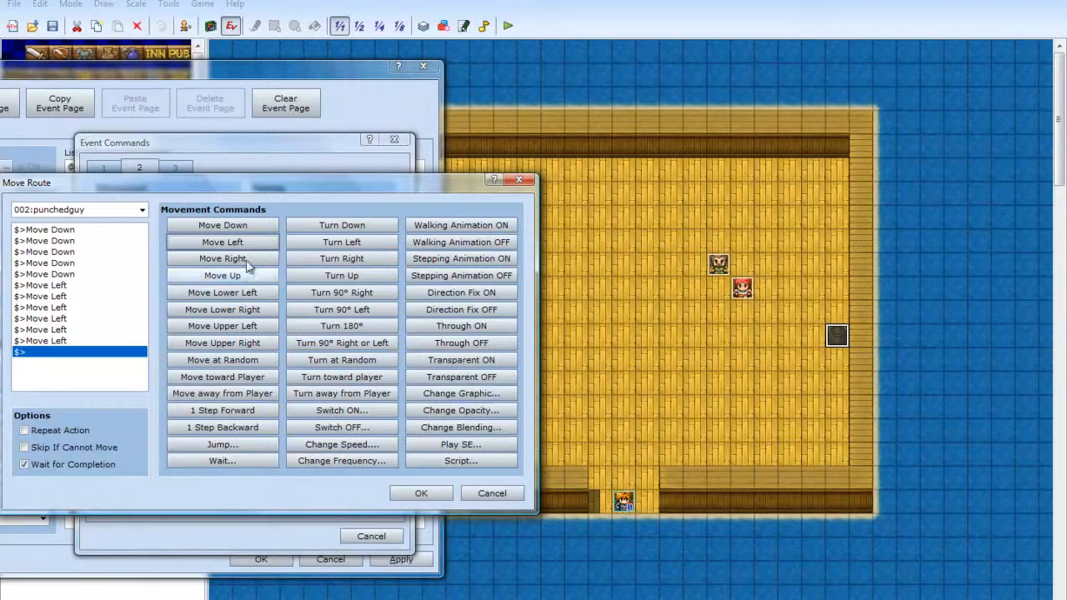
pyautogui.click(239, 229)
pyautogui.click(239, 229)
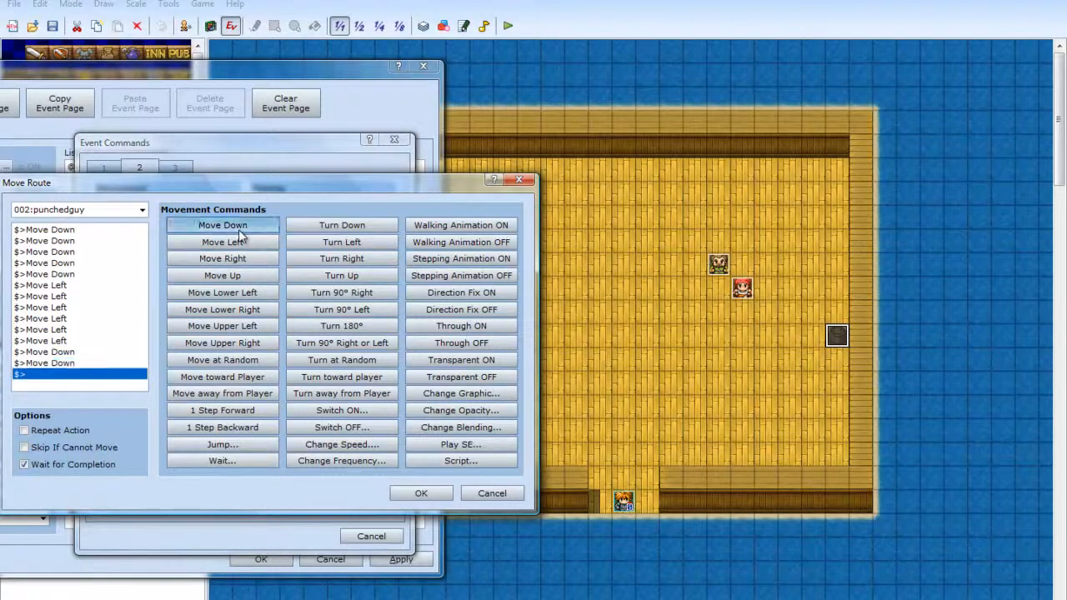
pyautogui.doubleClick(239, 230)
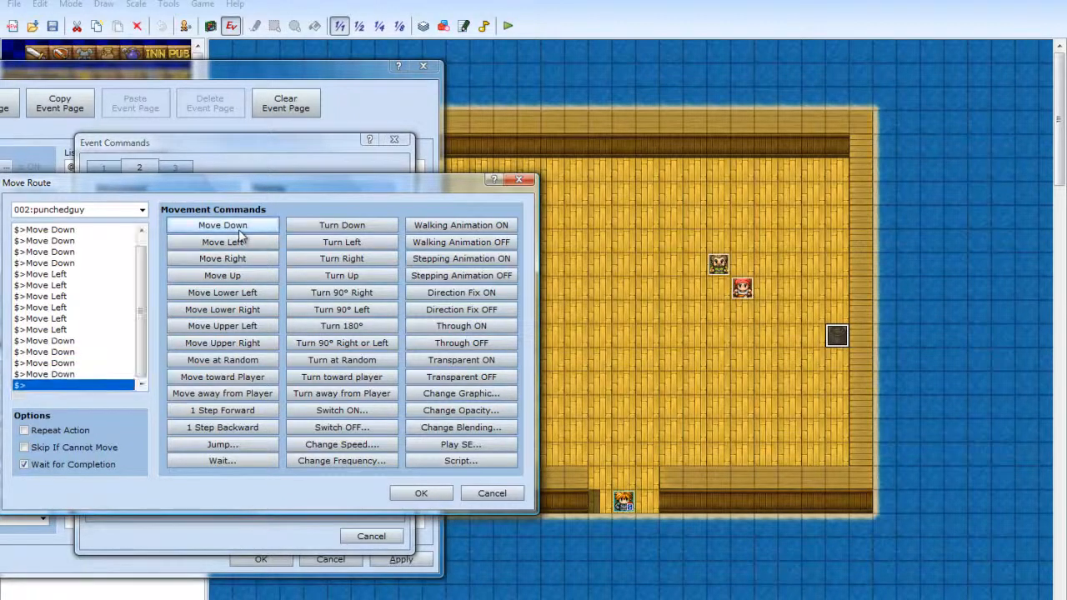
pyautogui.click(429, 494)
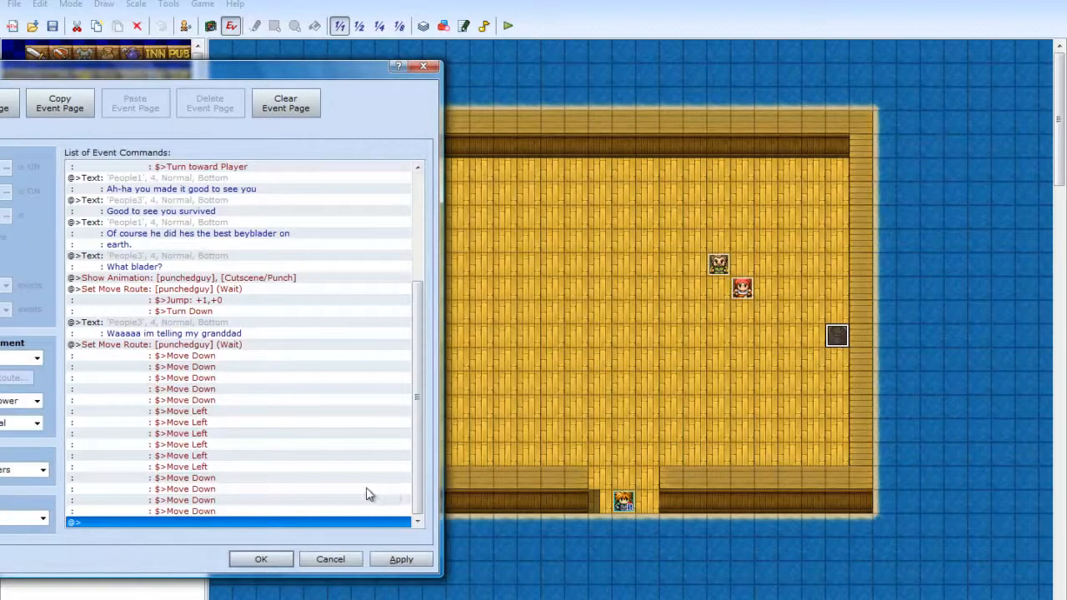
pyautogui.click(401, 560)
pyautogui.click(267, 561)
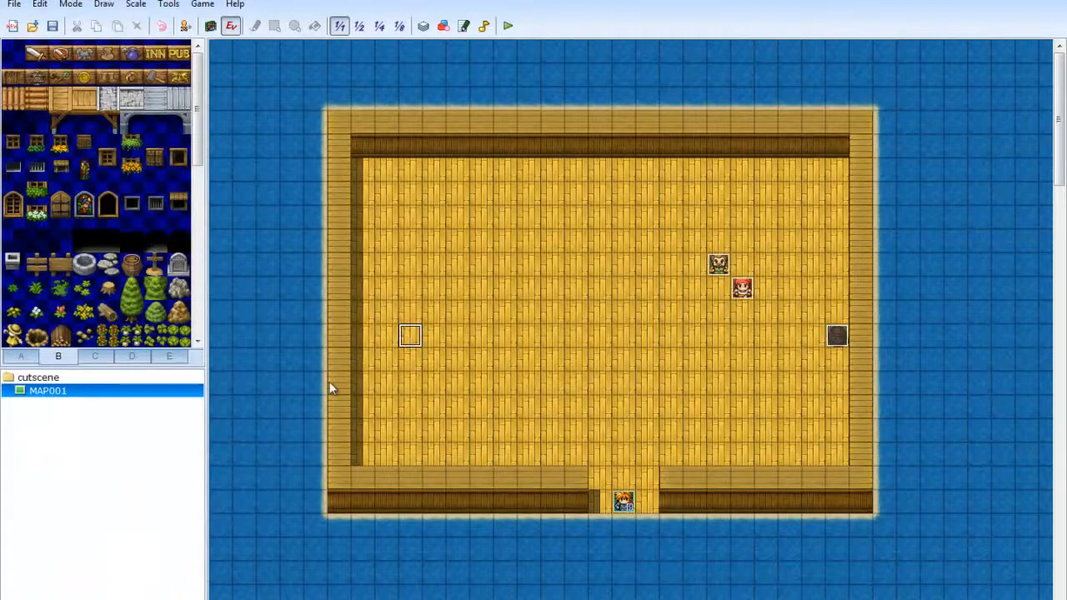
# Playtest the cutscene from a new game, advance through all the dialogue until the red-bandana man has left, and close the game
pyautogui.click(623, 453)
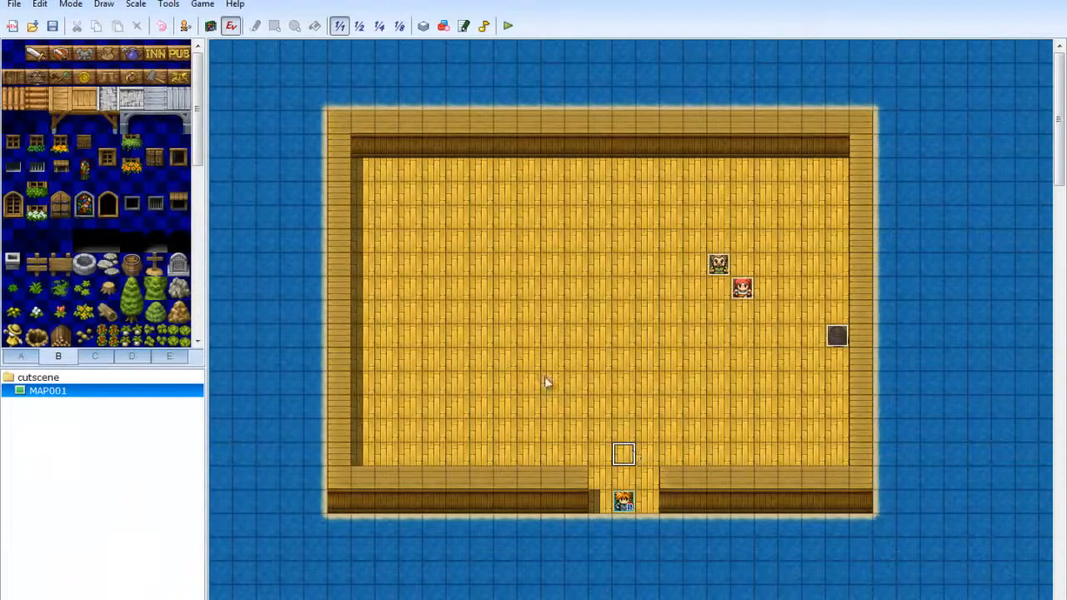
pyautogui.click(508, 26)
pyautogui.click(494, 351)
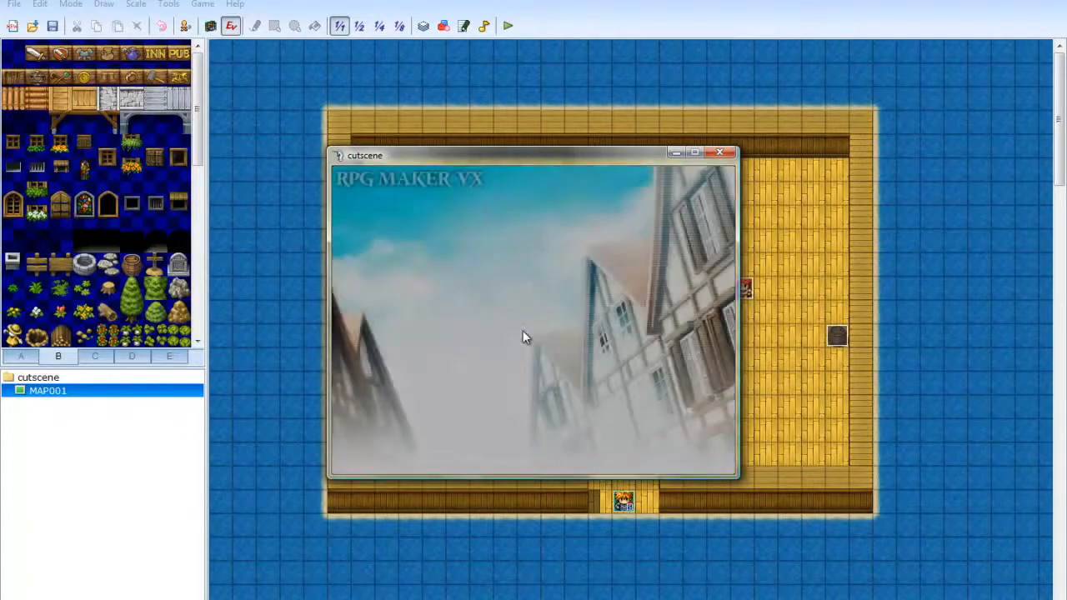
pyautogui.press('Return')
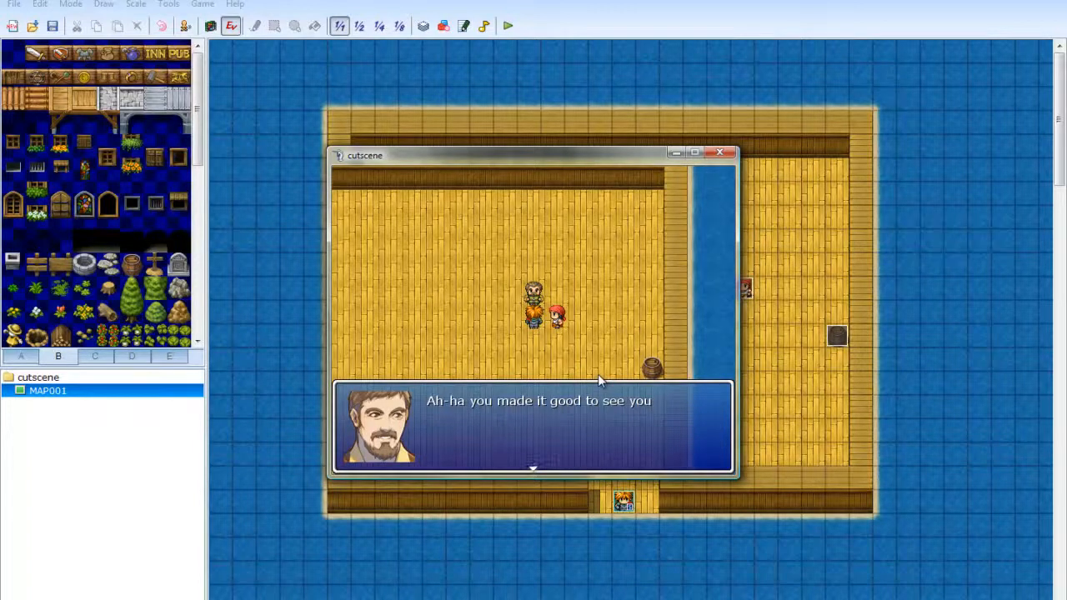
pyautogui.press('Return')
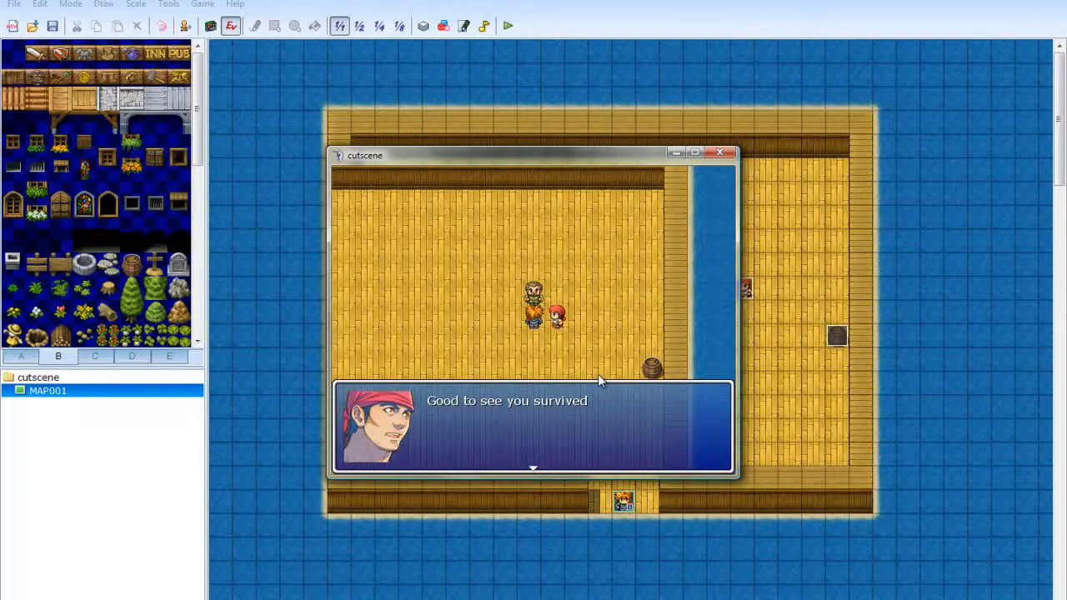
pyautogui.press('Return')
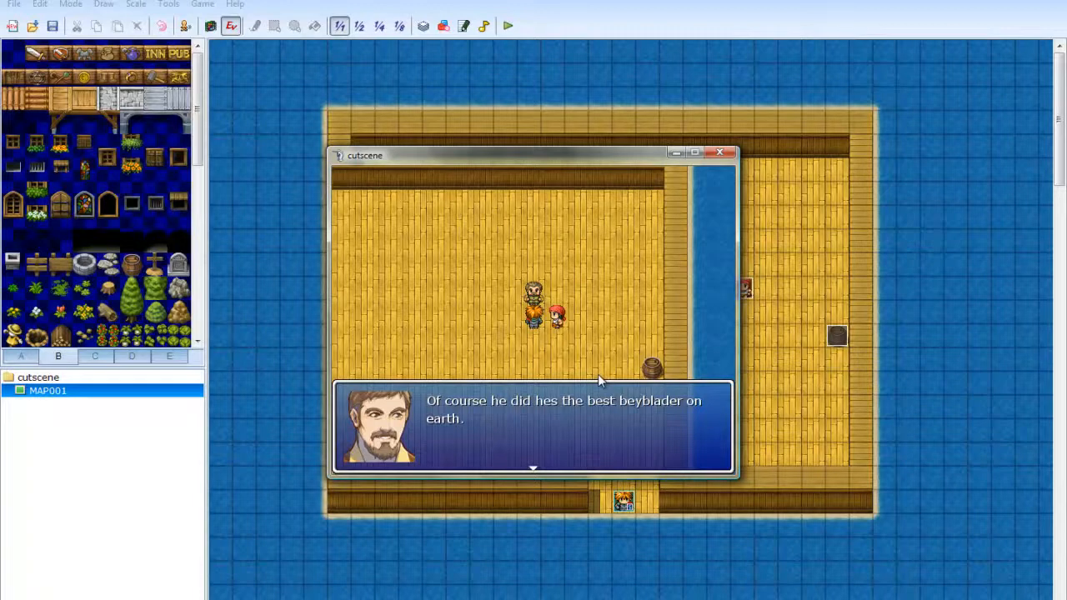
pyautogui.press('Return')
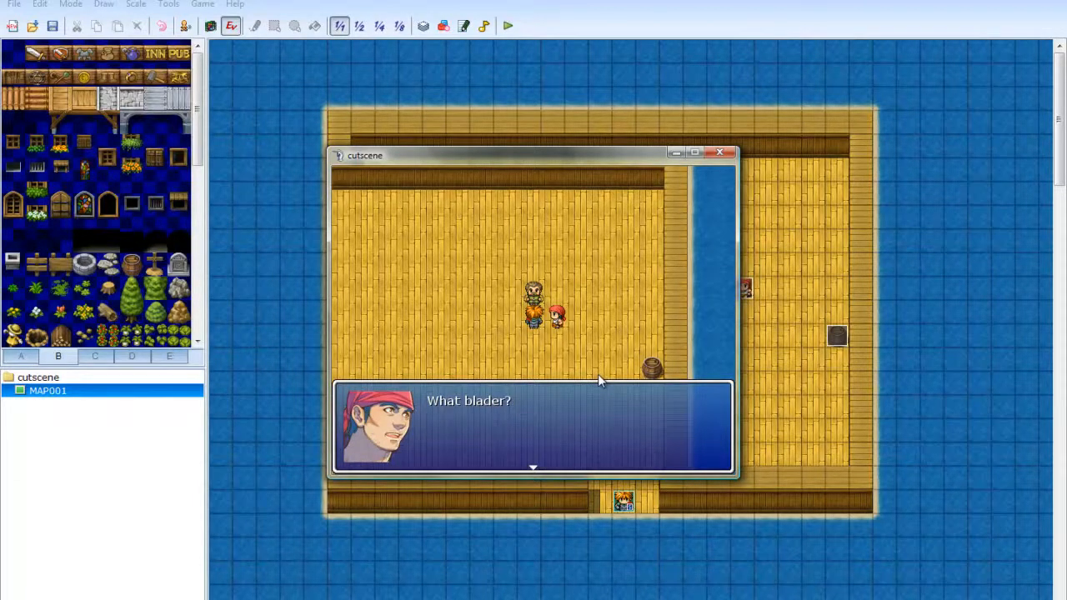
pyautogui.press('Return')
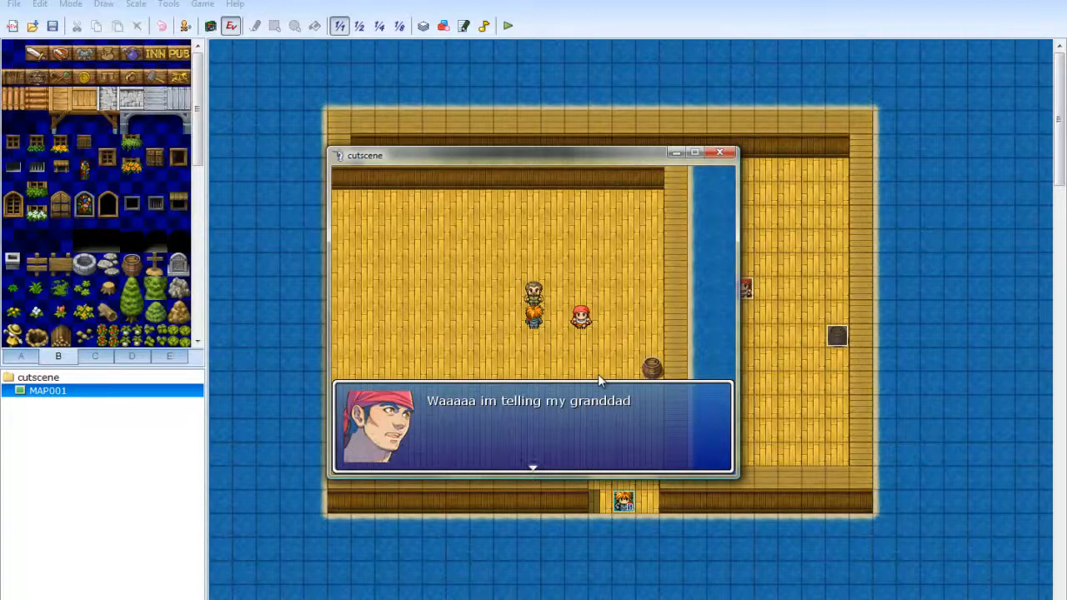
pyautogui.press('Return')
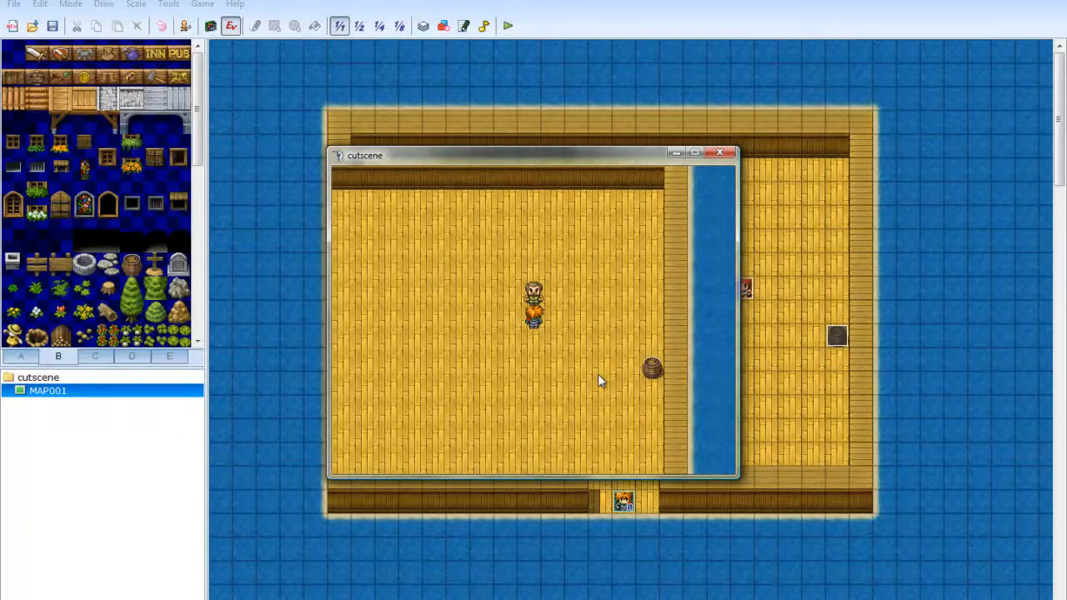
pyautogui.click(720, 153)
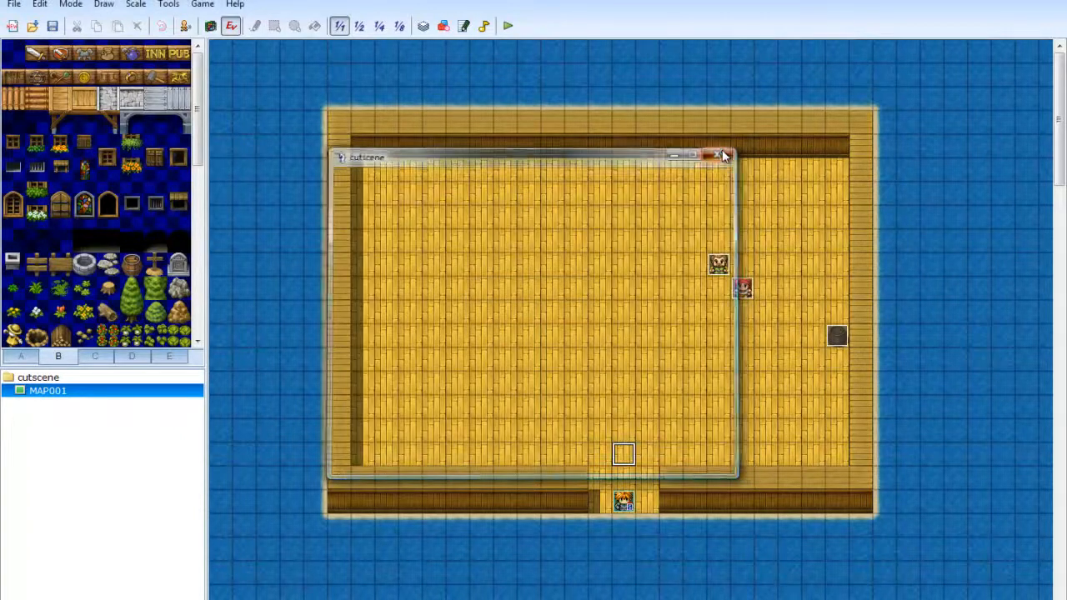
# At the end of EV003, add the message "Wasnt that a tad harsh?" with the bearded man's face from People1
pyautogui.click(742, 312)
pyautogui.rightClick(838, 336)
pyautogui.click(875, 344)
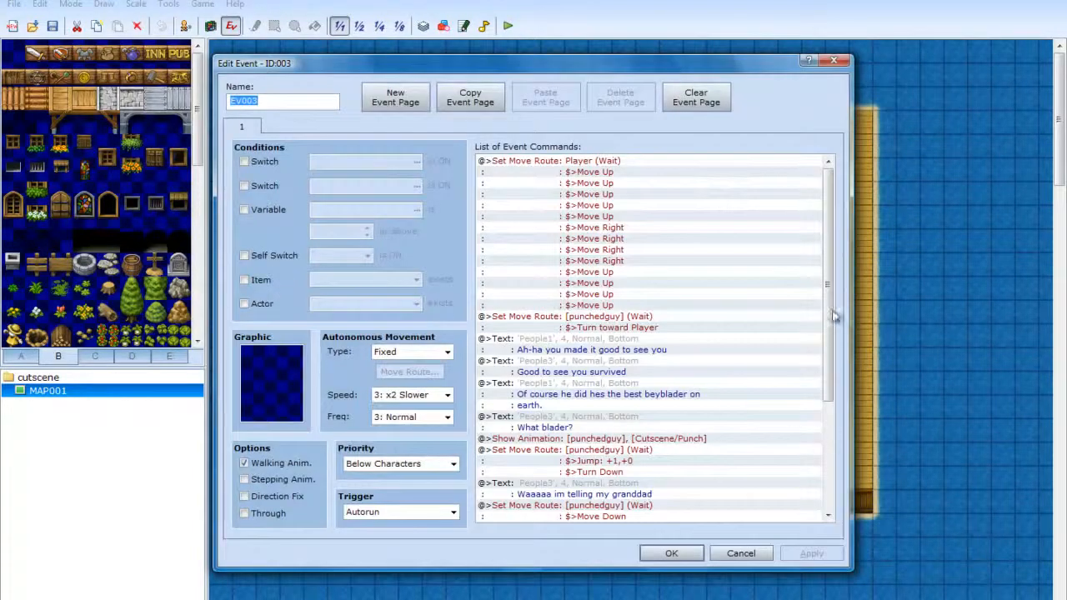
pyautogui.moveTo(837, 318); pyautogui.dragTo(838, 442)
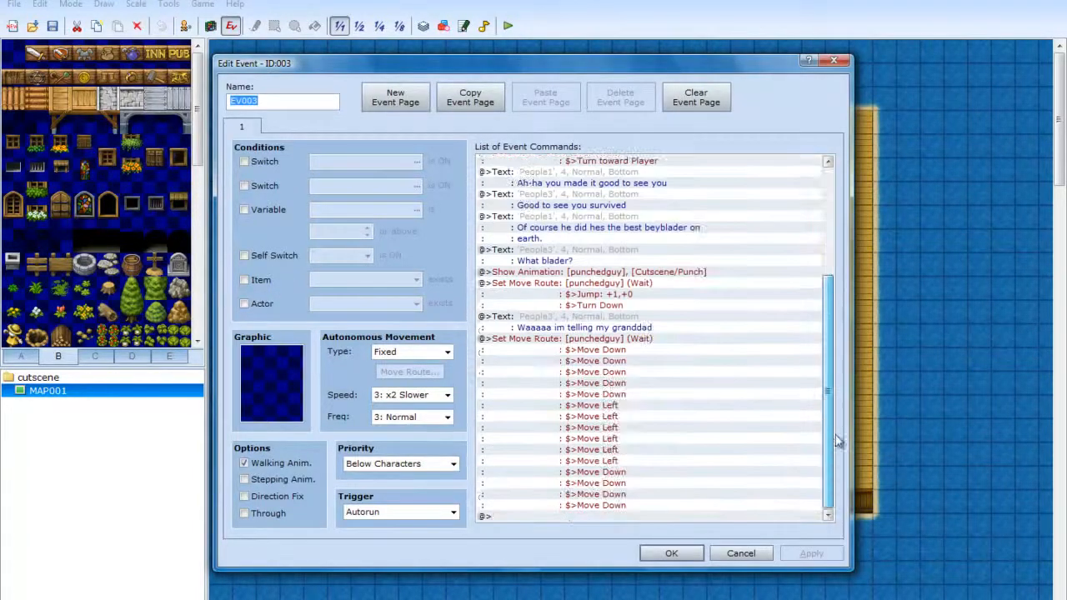
pyautogui.rightClick(596, 518)
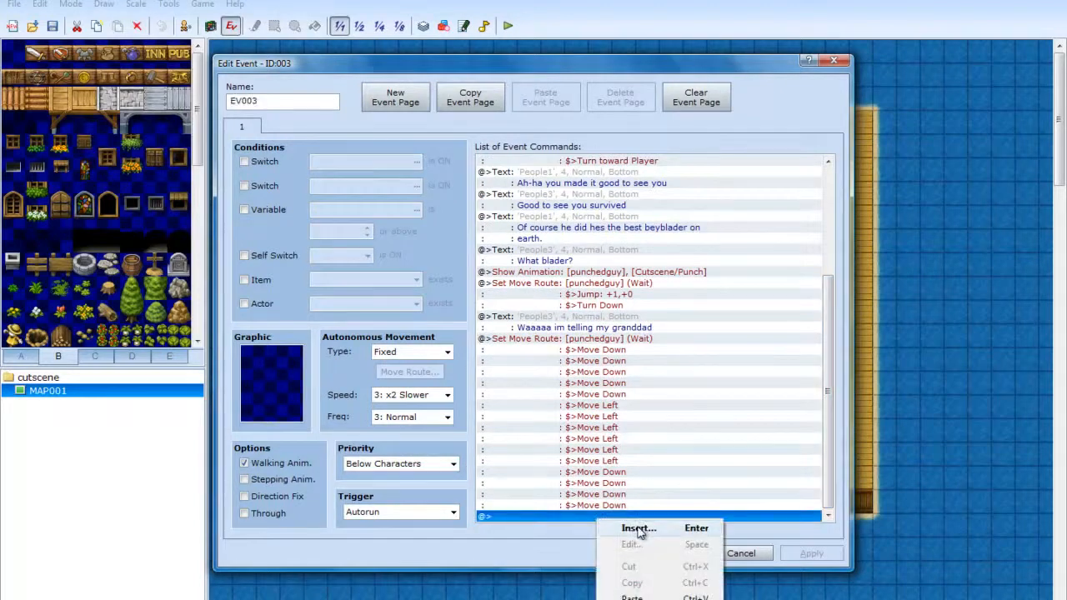
pyautogui.click(639, 530)
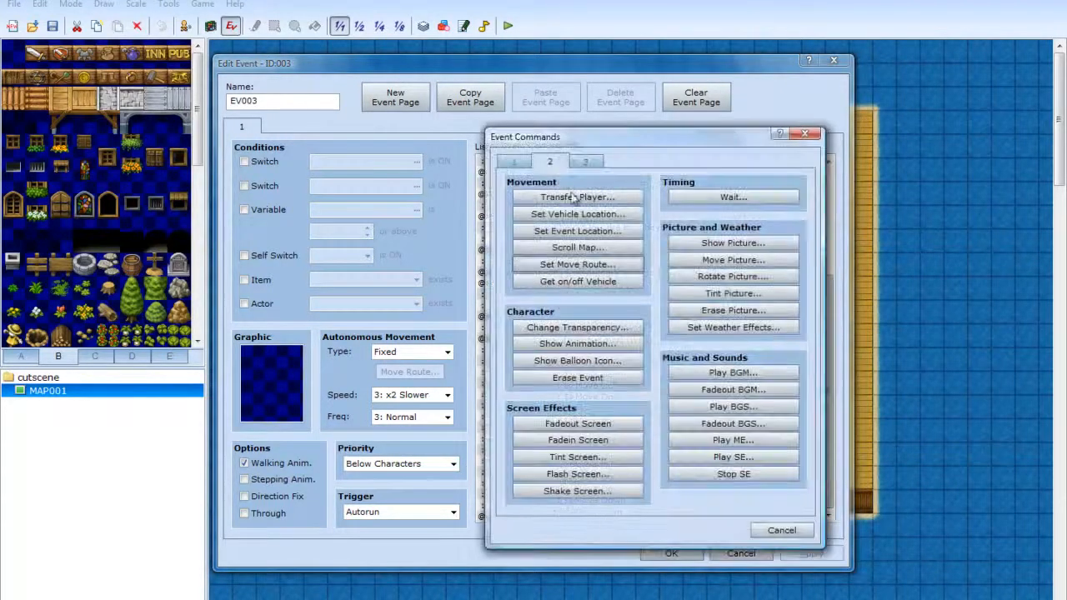
pyautogui.click(515, 161)
pyautogui.click(576, 197)
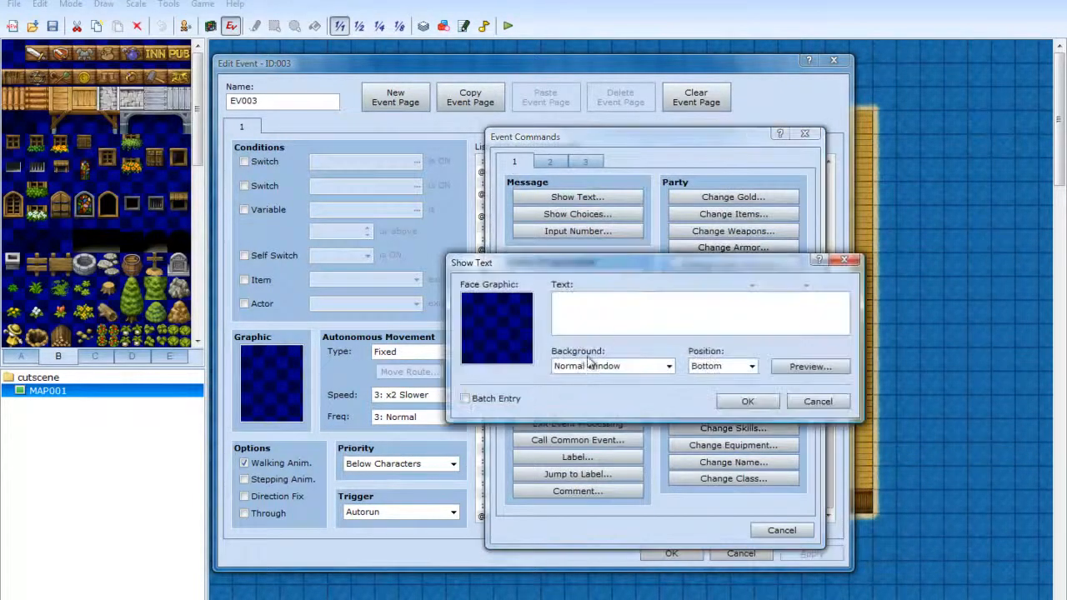
pyautogui.doubleClick(516, 336)
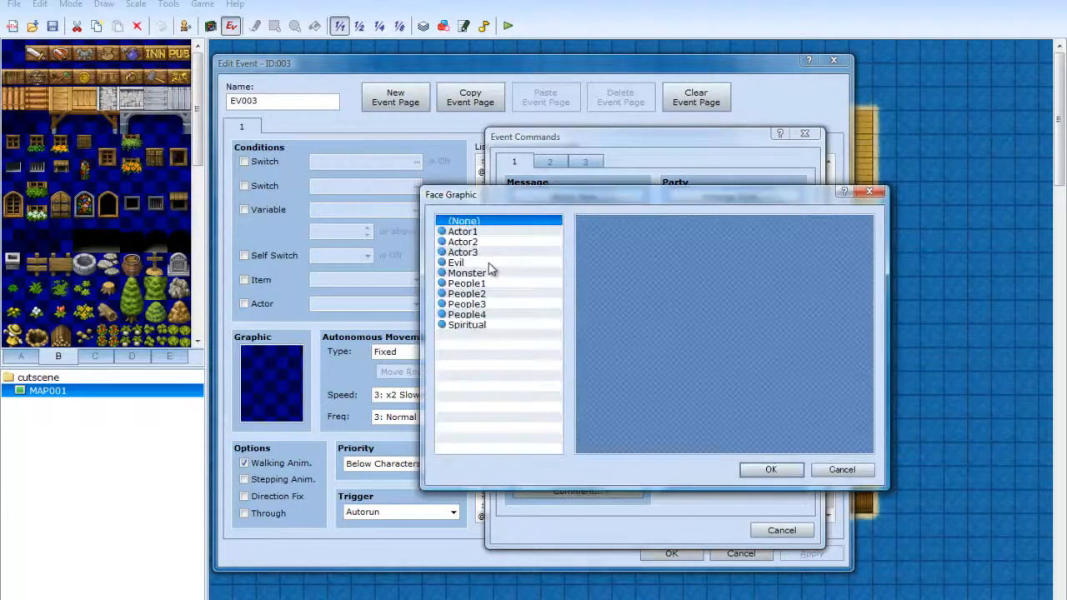
pyautogui.click(483, 284)
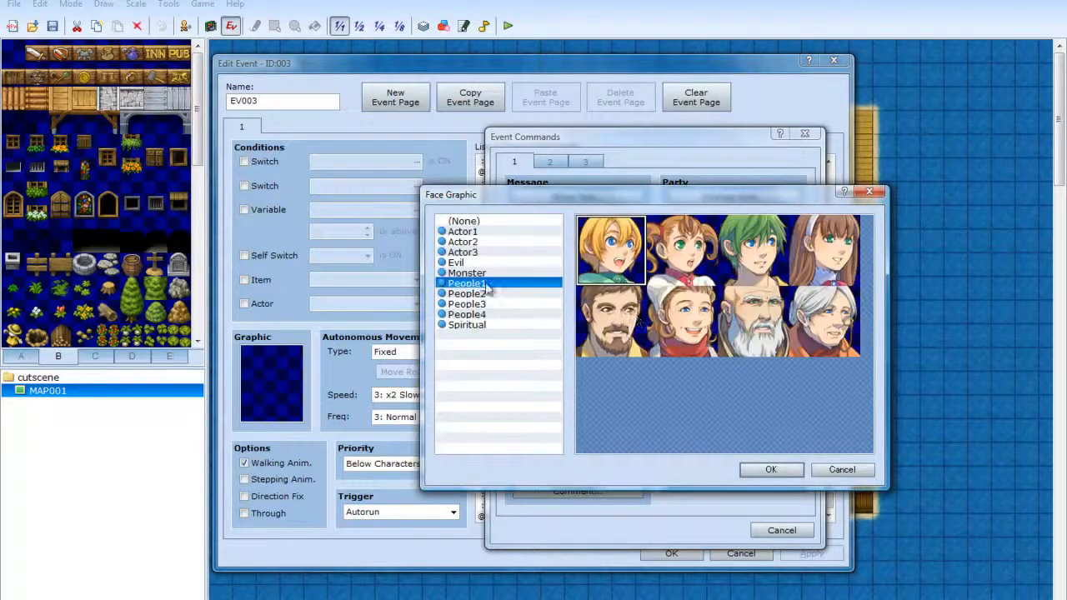
pyautogui.doubleClick(632, 331)
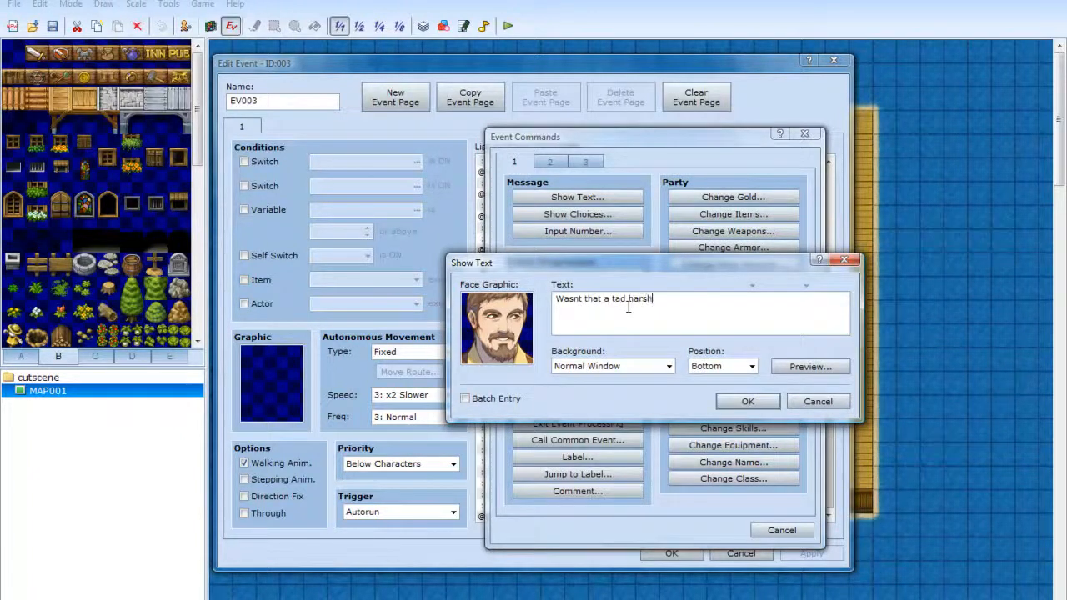
pyautogui.click(747, 401)
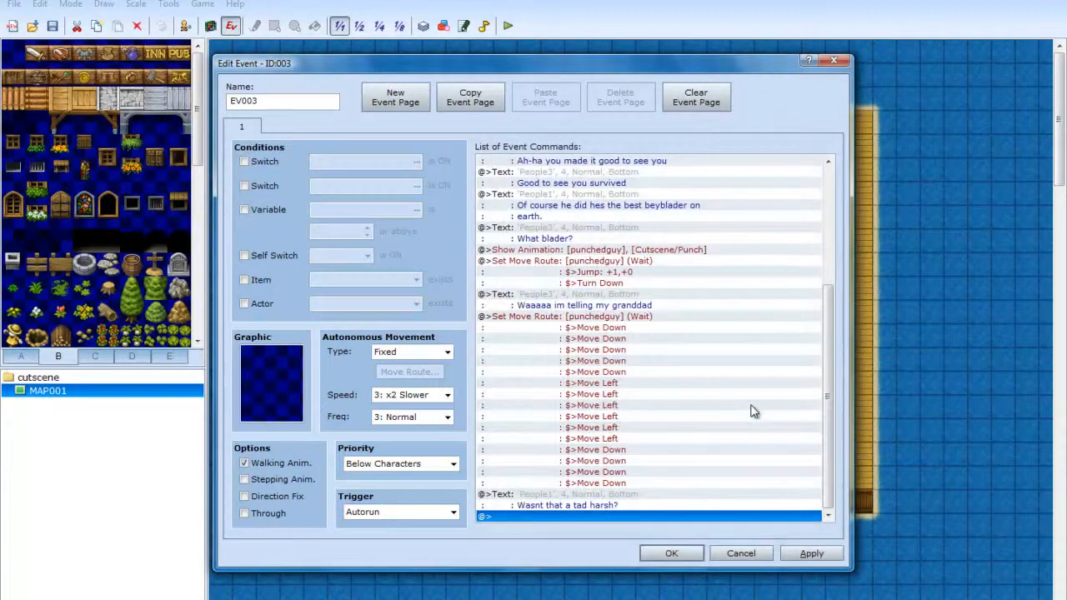
# After the harsh message, add a Shake Screen command with power 5, speed 5 and 120 frames, waiting for completion
pyautogui.rightClick(656, 518)
pyautogui.click(660, 530)
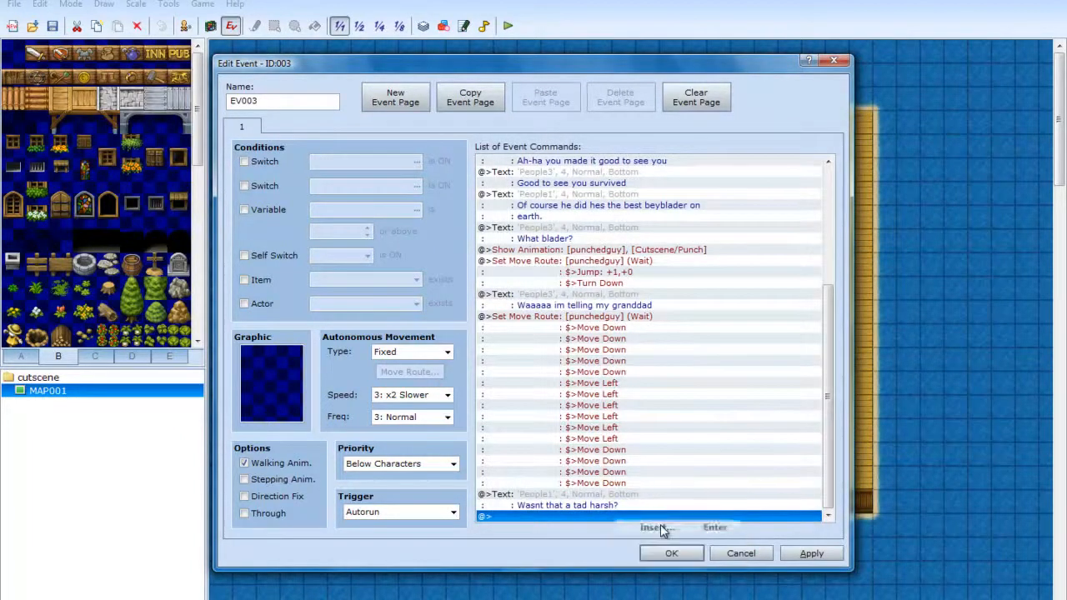
pyautogui.moveTo(683, 142); pyautogui.dragTo(245, 176)
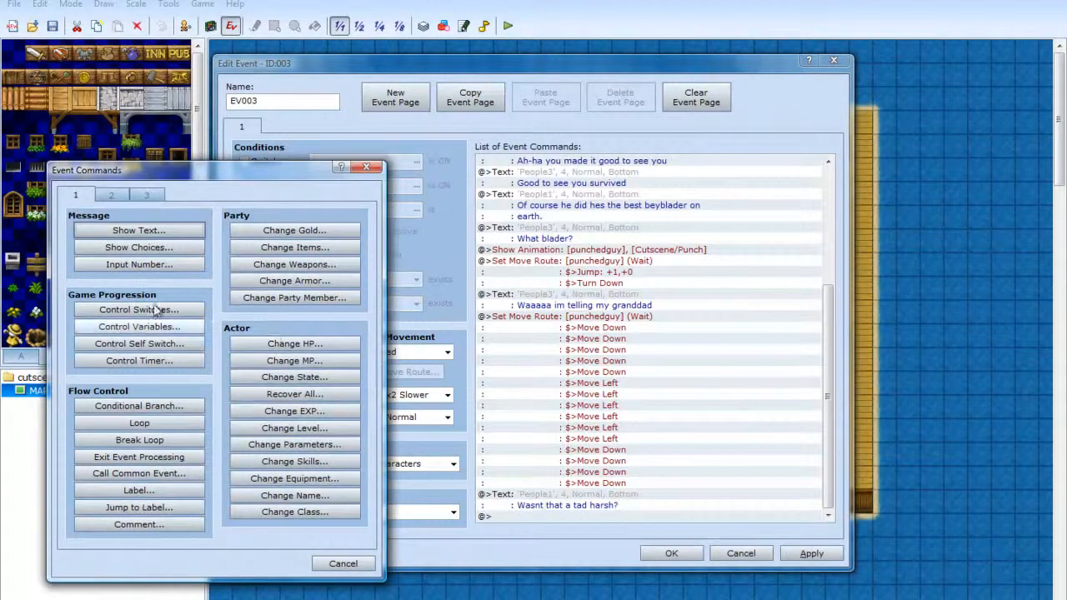
pyautogui.click(113, 195)
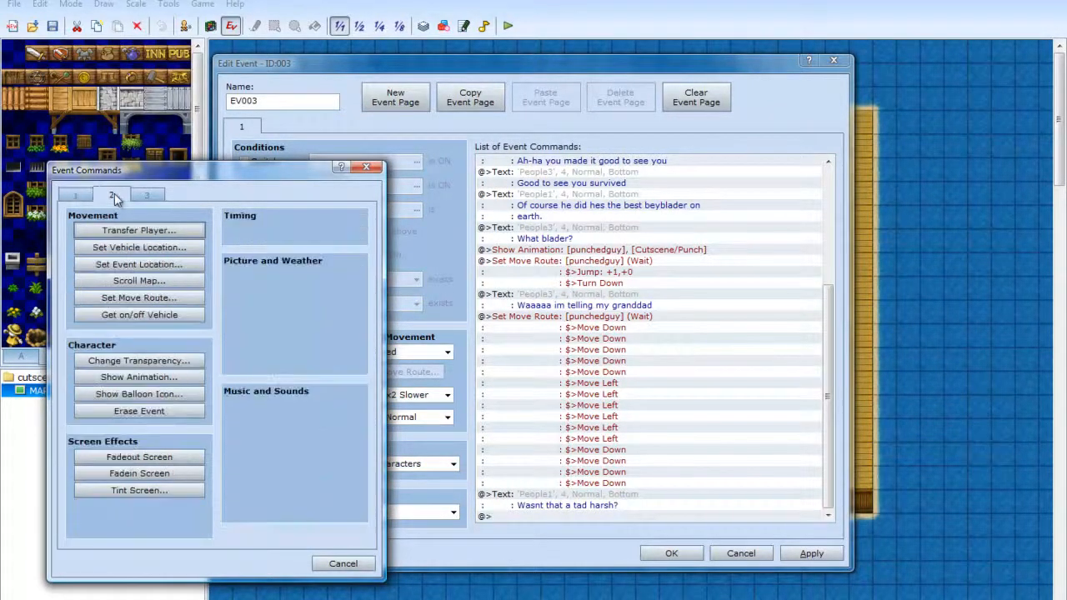
pyautogui.click(73, 194)
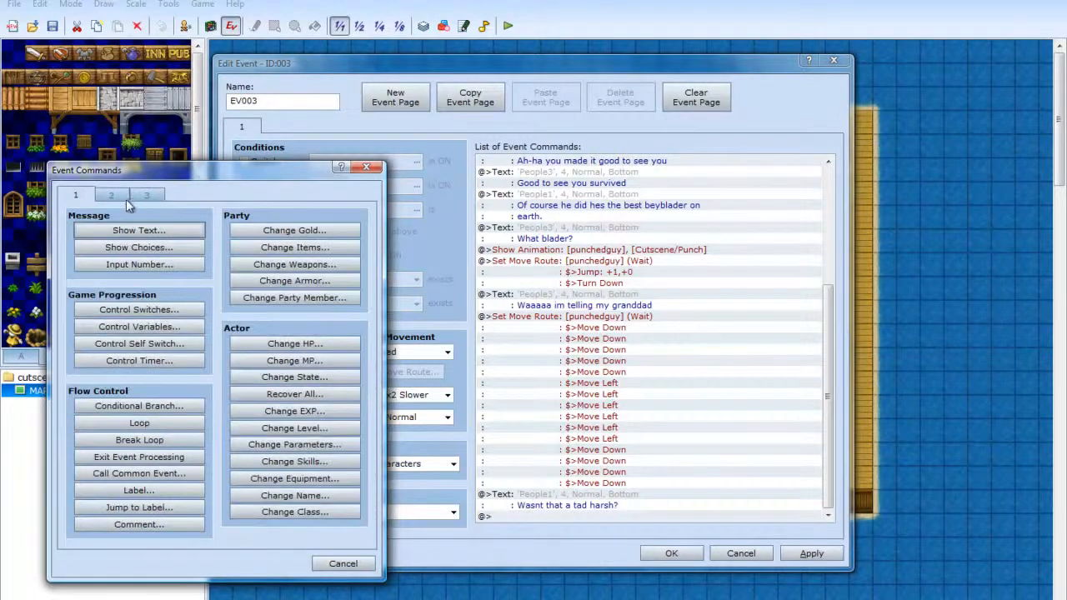
pyautogui.click(126, 199)
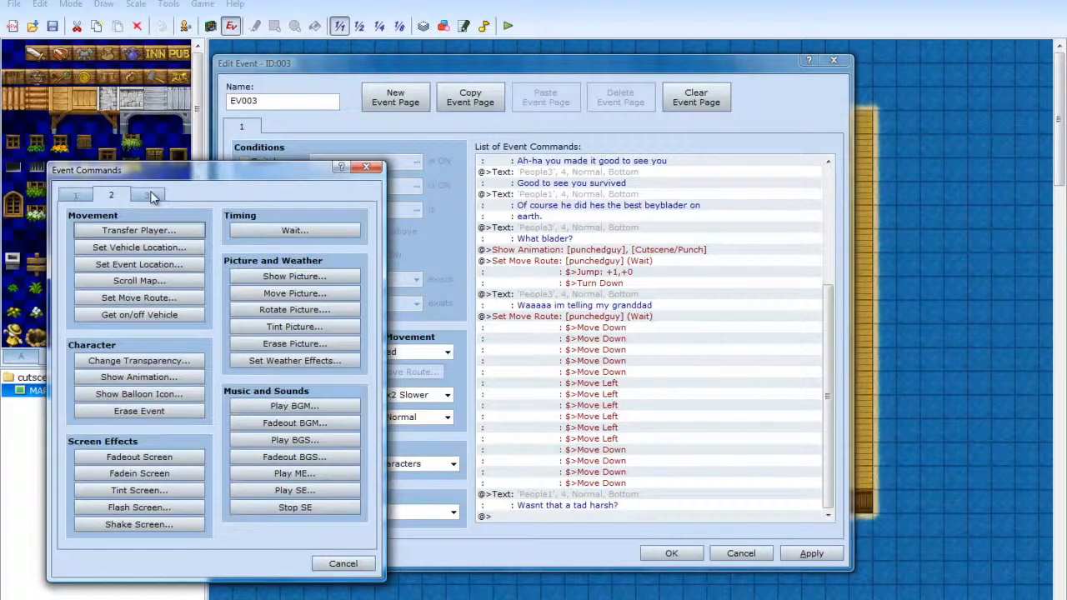
pyautogui.click(153, 525)
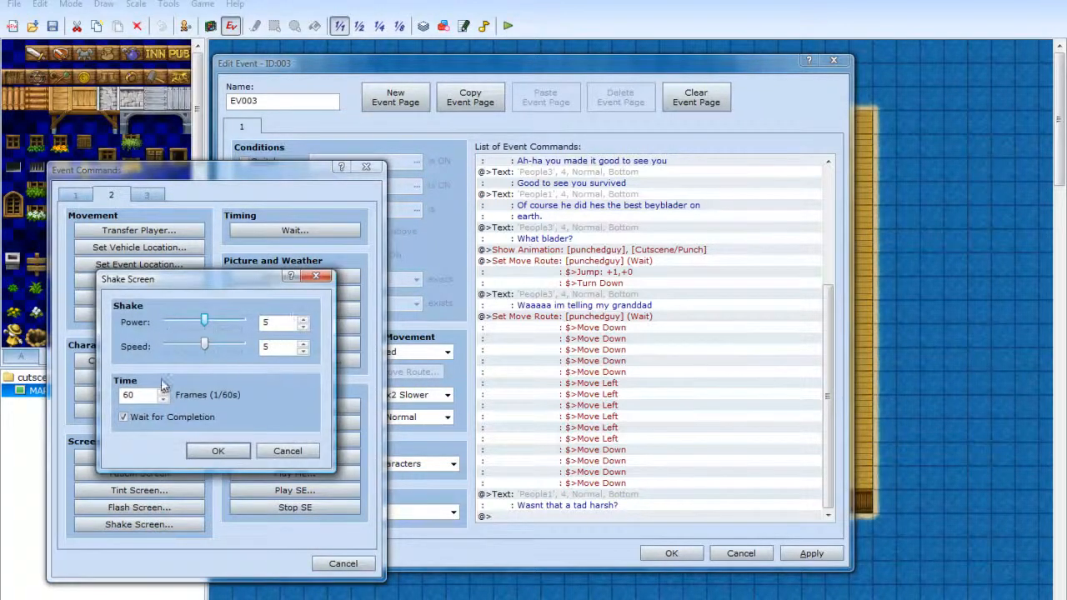
pyautogui.moveTo(145, 395); pyautogui.dragTo(90, 396)
pyautogui.write('120')
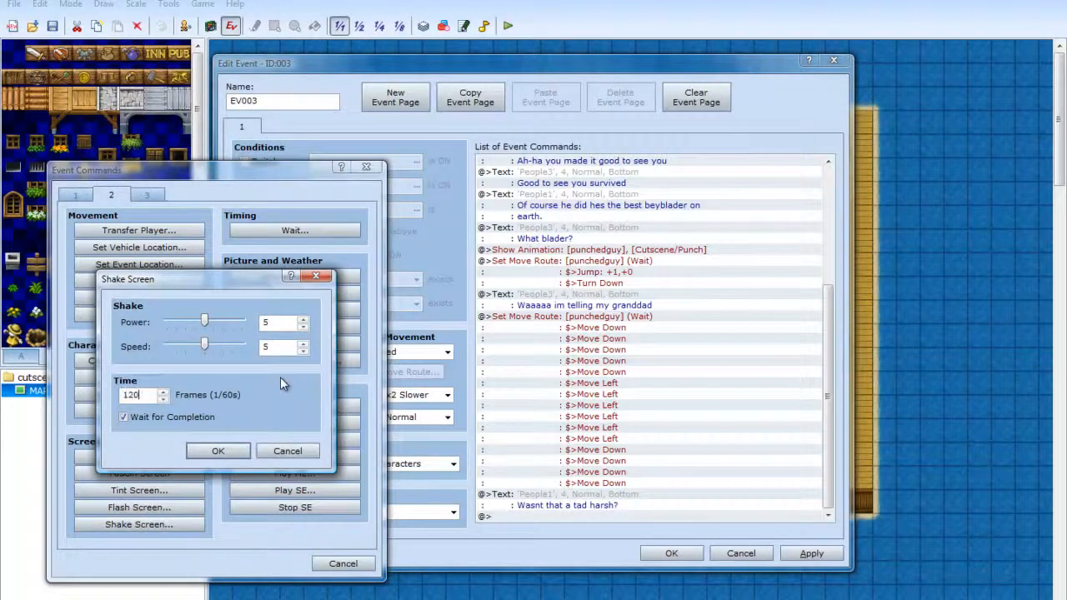
pyautogui.click(219, 451)
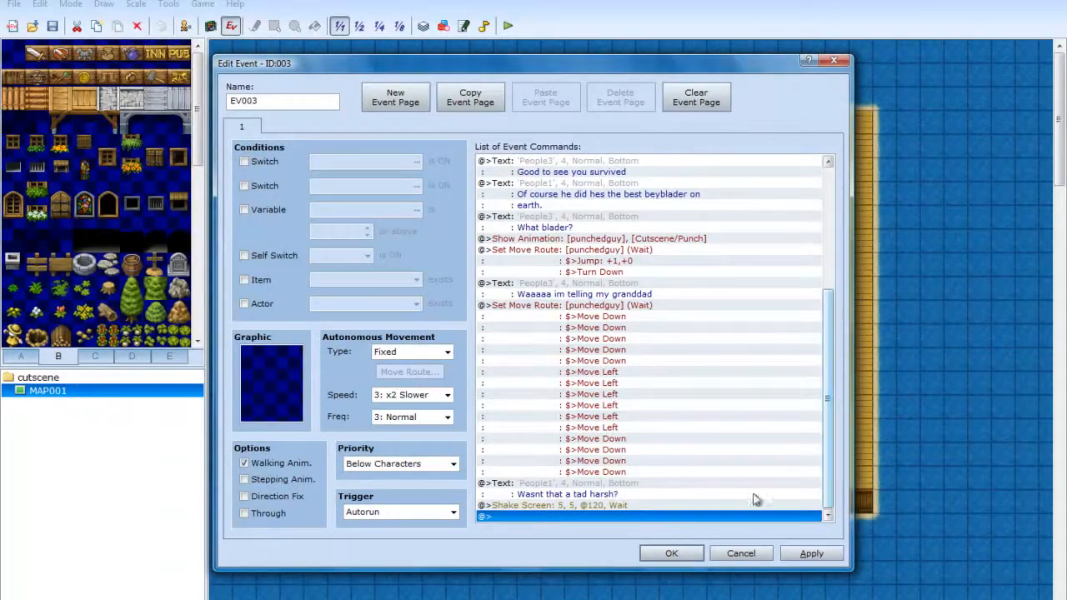
pyautogui.rightClick(567, 518)
pyautogui.click(624, 525)
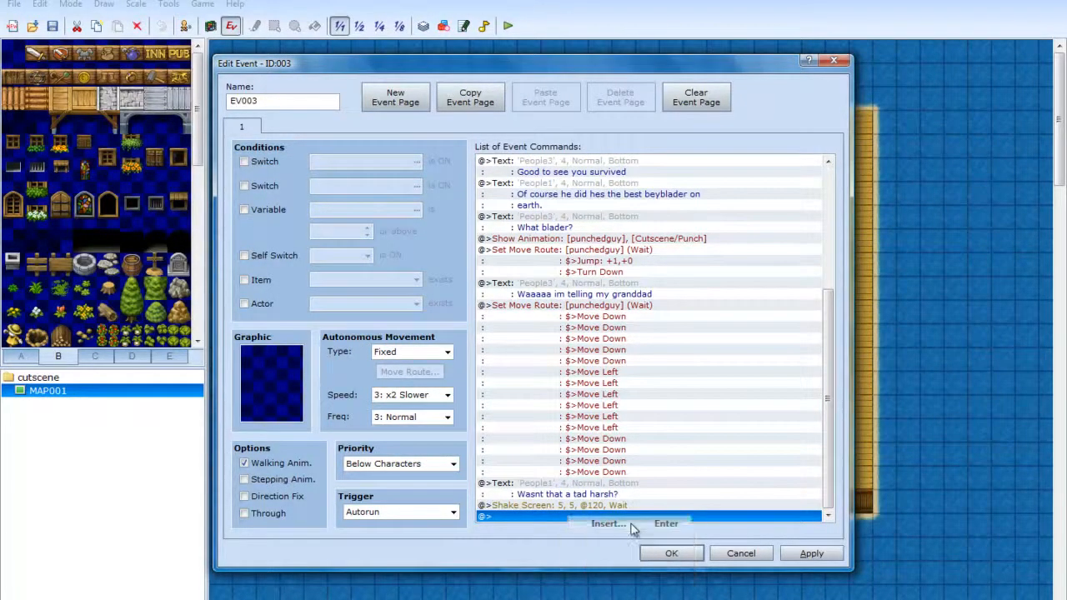
pyautogui.moveTo(644, 137); pyautogui.dragTo(306, 137)
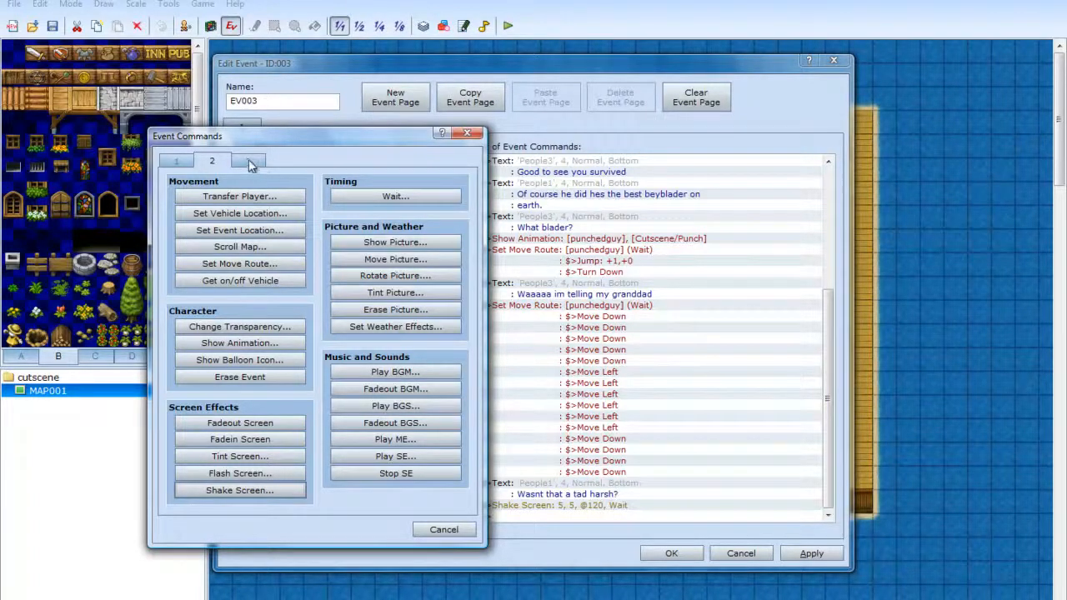
pyautogui.click(444, 529)
# Save the cutscene event and create a new map under the cutscene project with the default settings
pyautogui.click(671, 553)
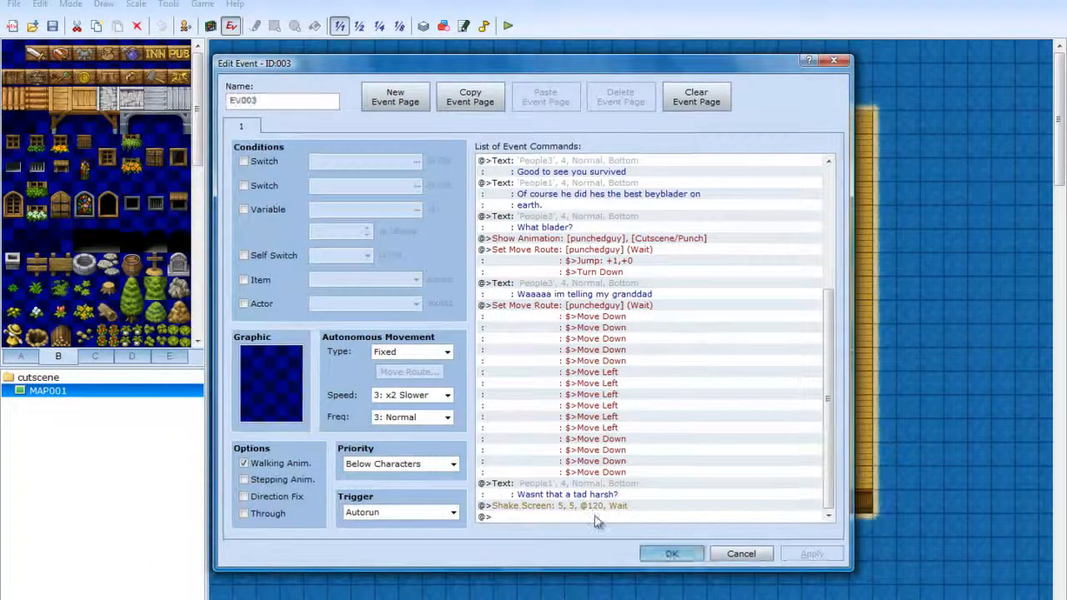
pyautogui.rightClick(65, 378)
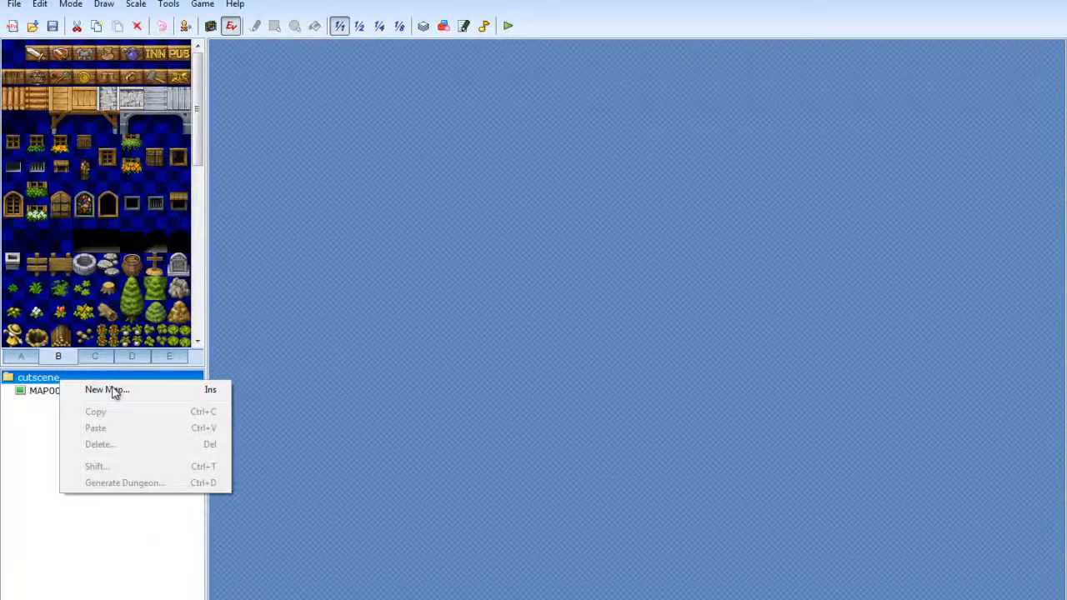
pyautogui.click(115, 390)
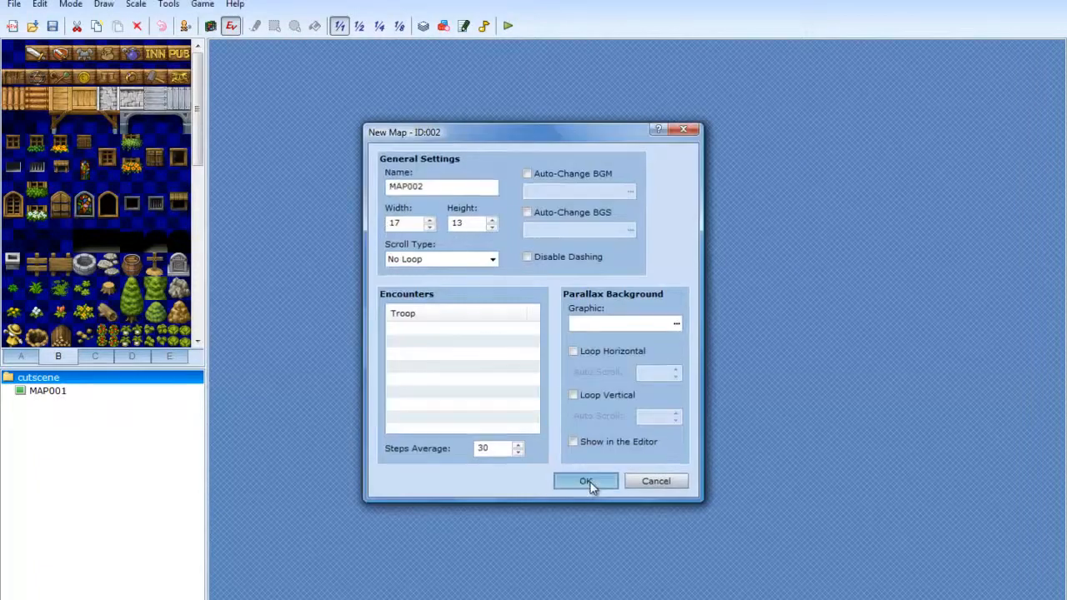
pyautogui.click(586, 481)
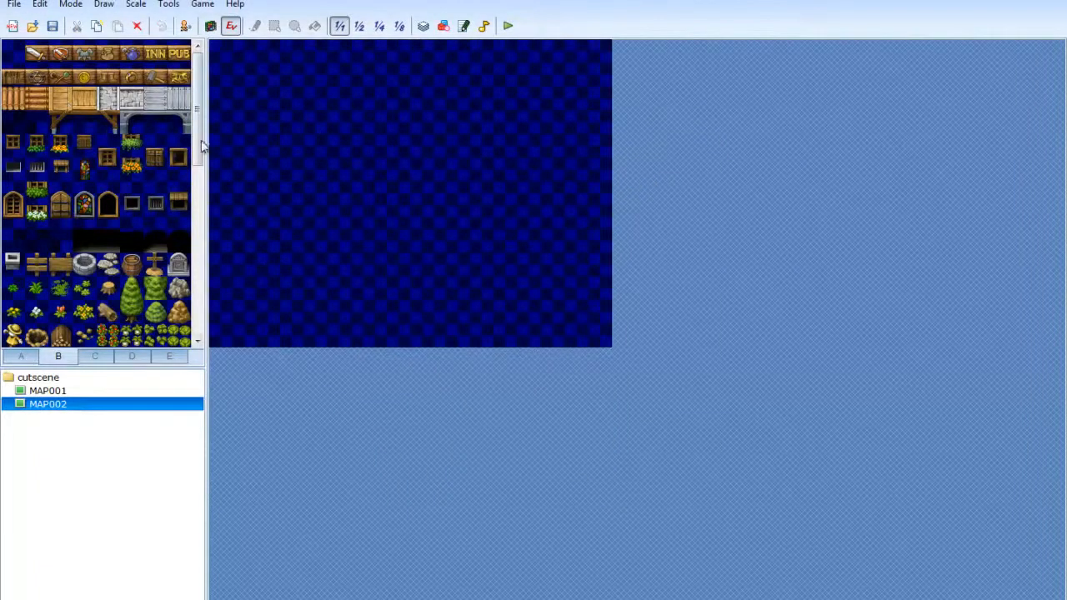
# Fill the whole of MAP002 with the plain black tile from tileset A using the rectangle tool
pyautogui.moveTo(198, 104)
pyautogui.mouseDown()
pyautogui.moveTo(189, 275)
pyautogui.moveTo(192, 102)
pyautogui.mouseUp()
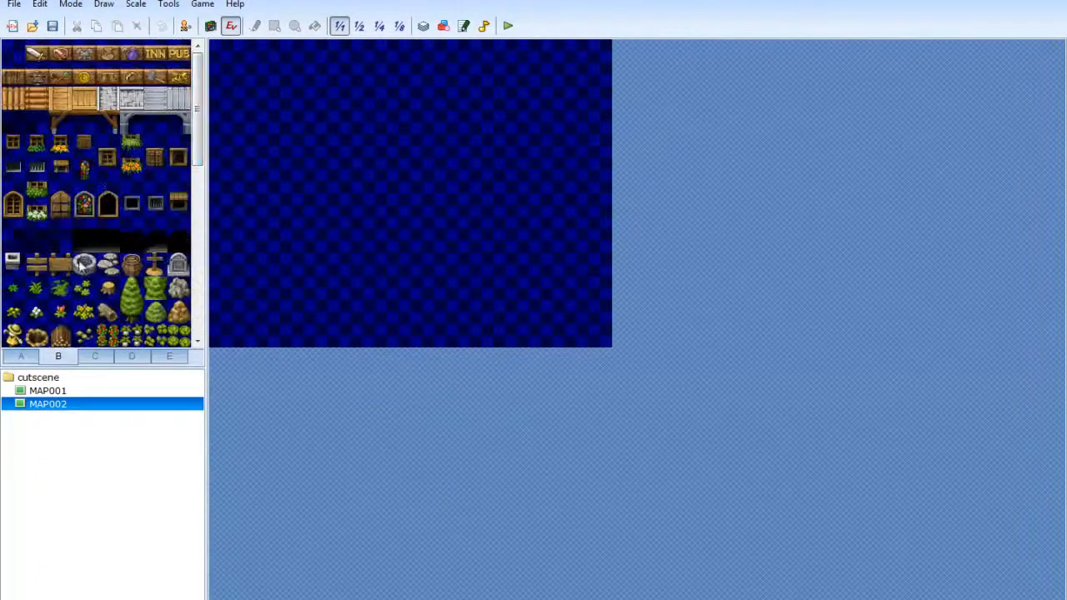
pyautogui.click(29, 354)
pyautogui.moveTo(197, 143); pyautogui.dragTo(197, 225)
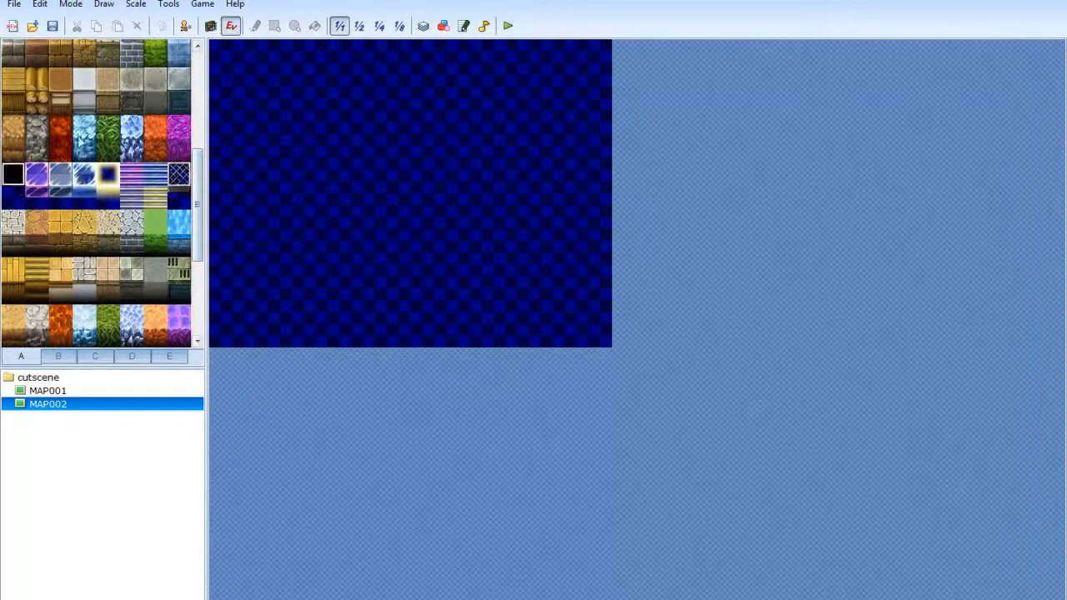
pyautogui.click(185, 26)
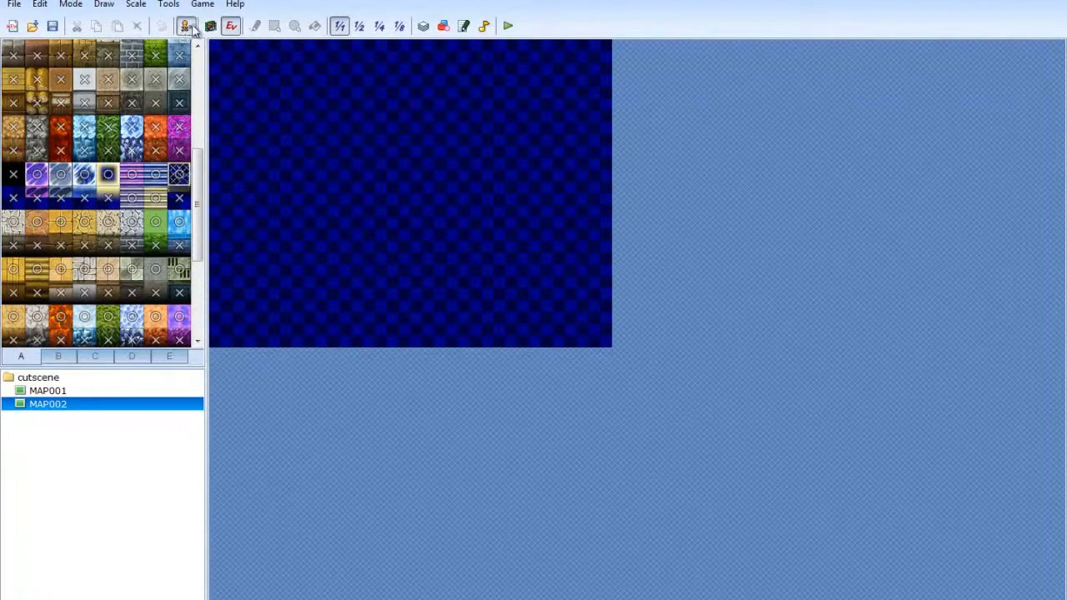
pyautogui.click(211, 26)
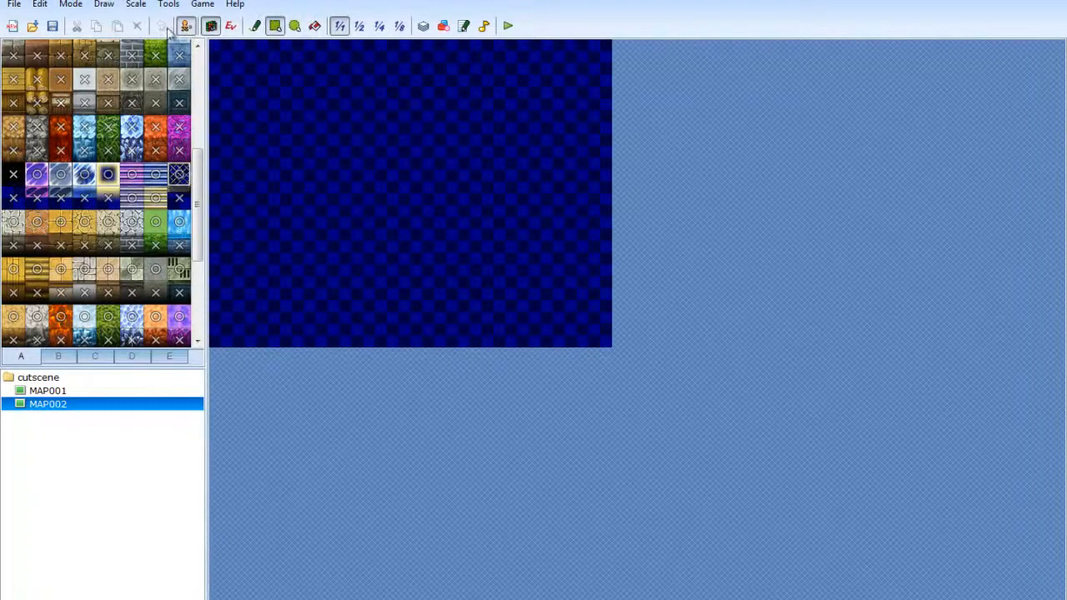
pyautogui.click(185, 26)
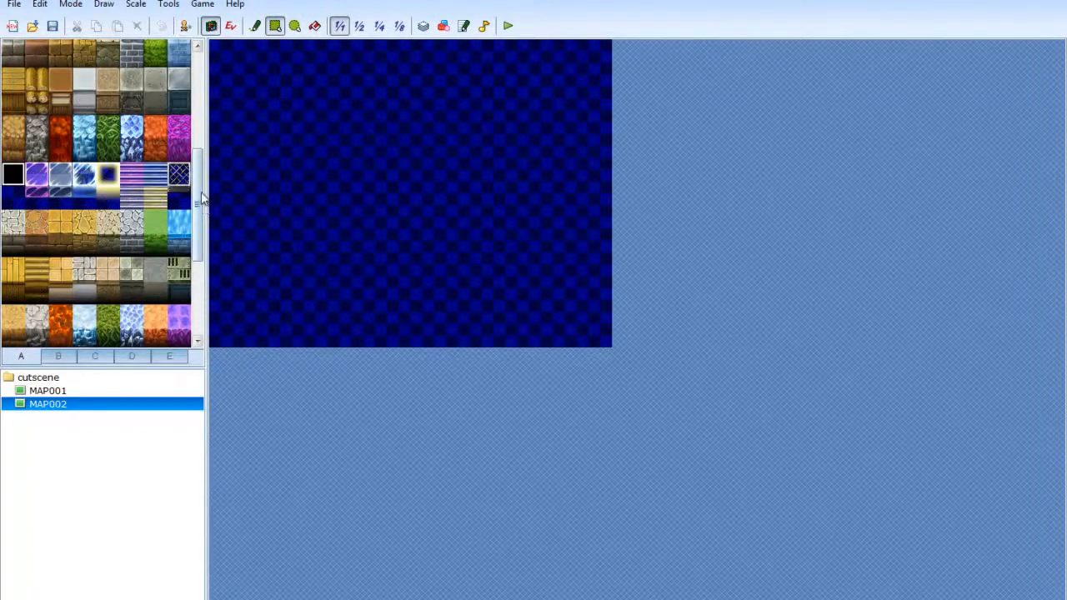
pyautogui.moveTo(199, 195); pyautogui.dragTo(199, 61)
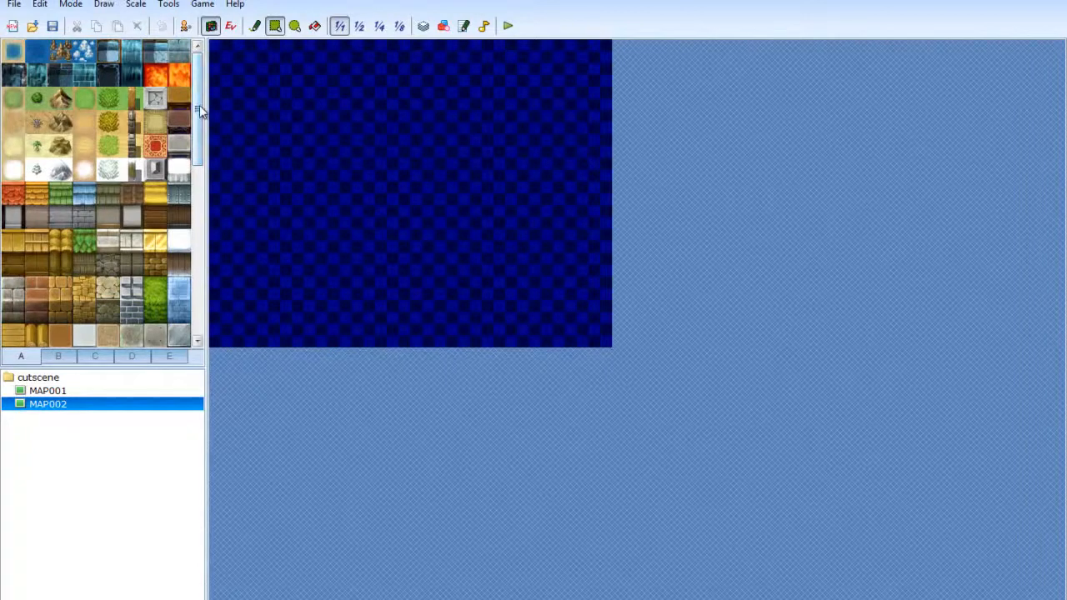
pyautogui.moveTo(199, 106); pyautogui.dragTo(199, 157)
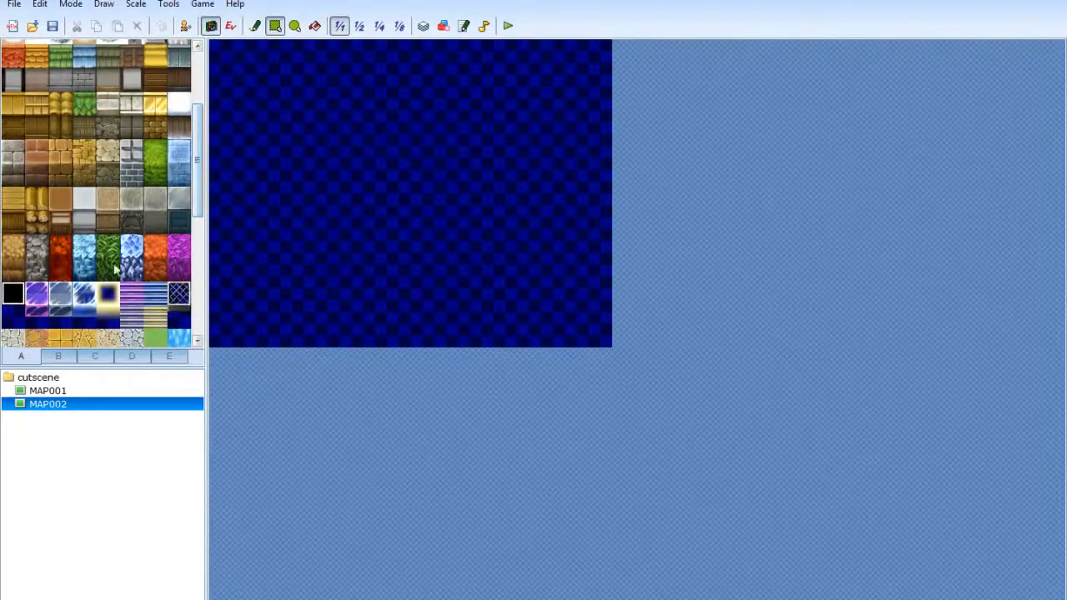
pyautogui.moveTo(221, 56); pyautogui.dragTo(613, 356)
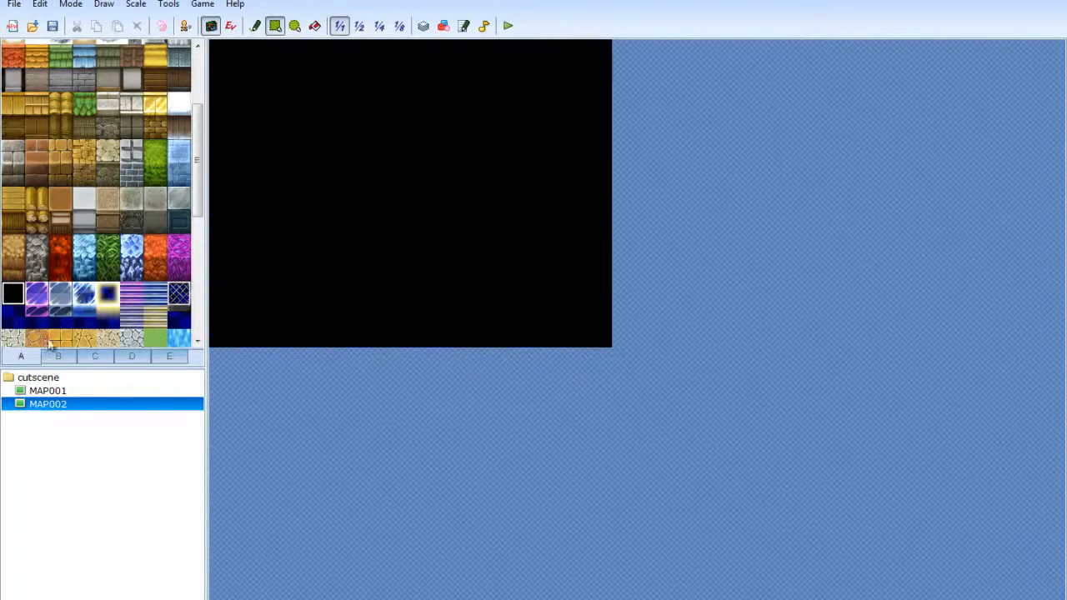
# Mark the plain black tile as passable in the tileset's passage settings
pyautogui.click(57, 356)
pyautogui.click(21, 356)
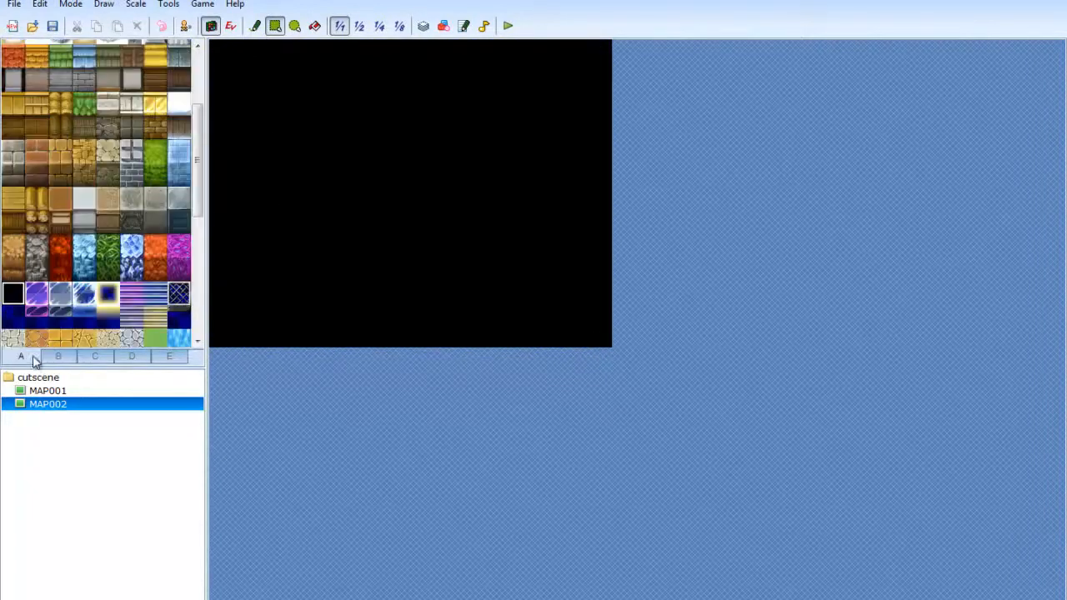
pyautogui.click(185, 26)
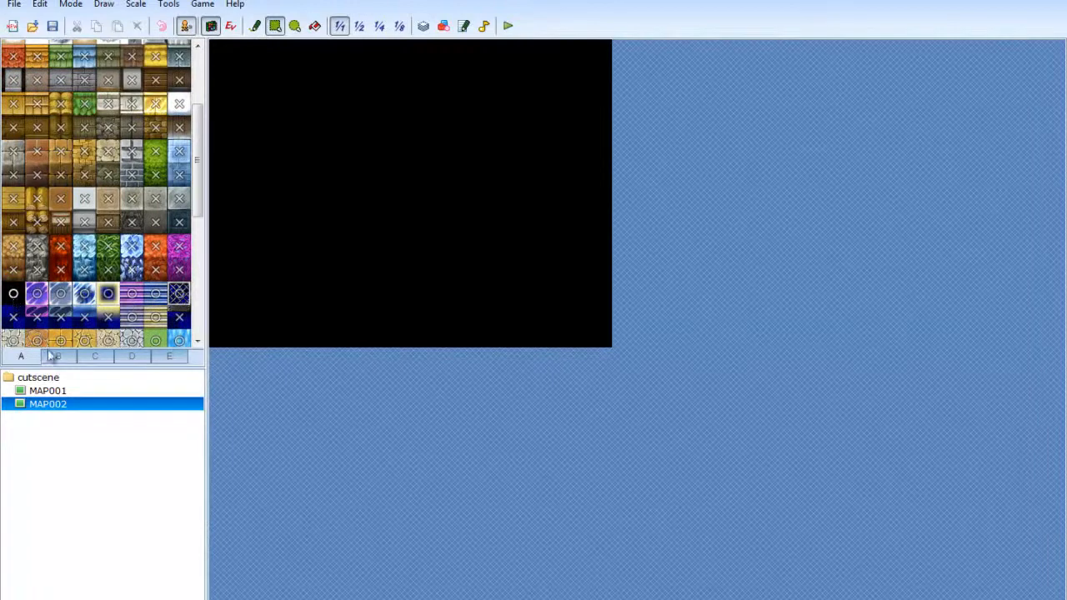
# At the end of EV003 on MAP001, add a Transfer Player command to MAP002 at (007,006), retaining the direction
pyautogui.click(230, 26)
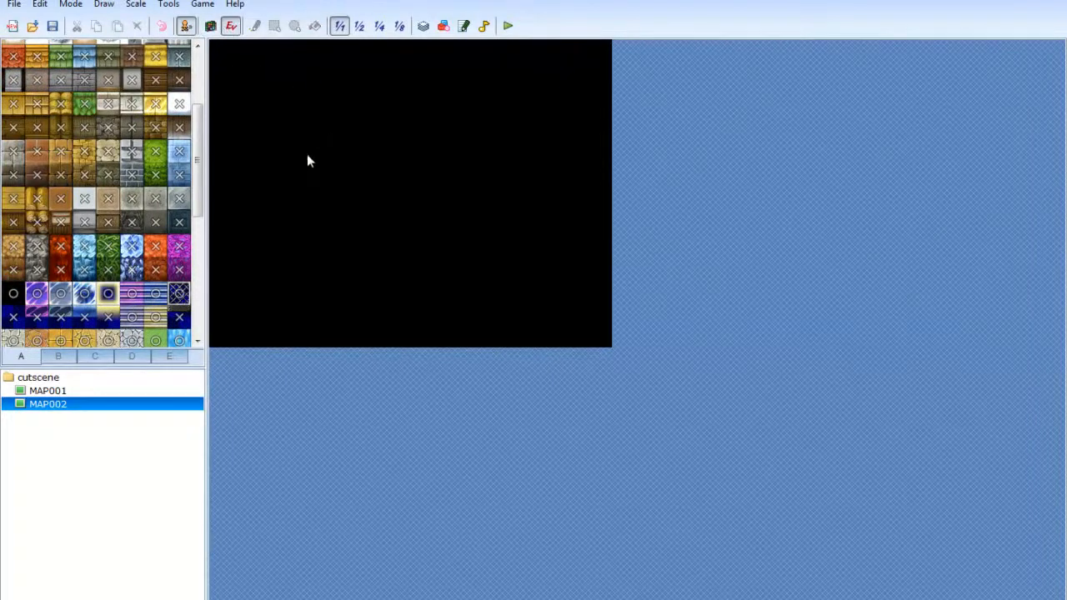
pyautogui.click(57, 393)
pyautogui.rightClick(833, 342)
pyautogui.click(853, 350)
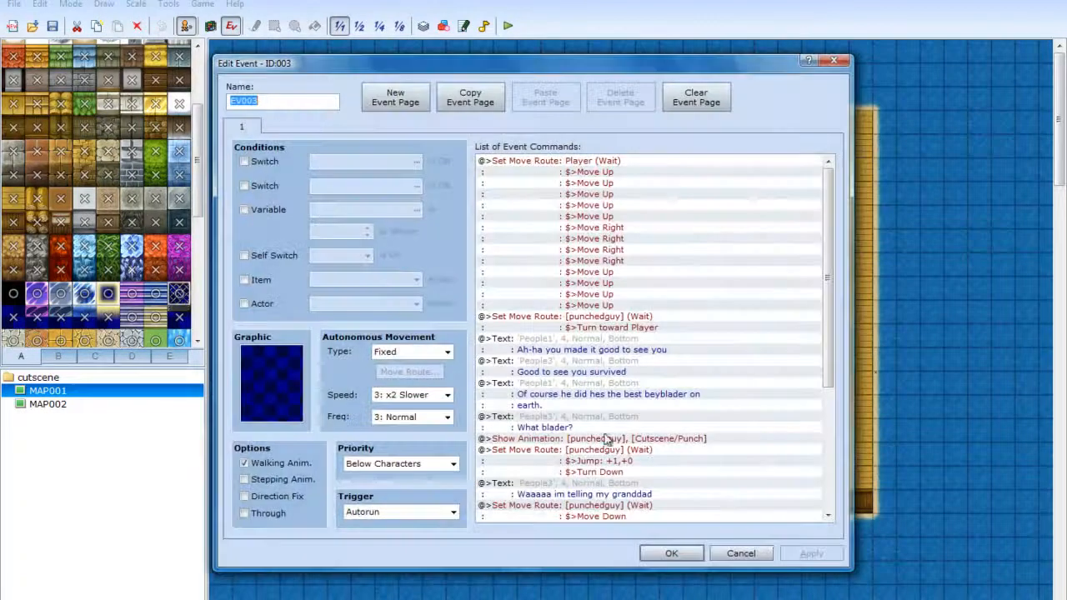
pyautogui.moveTo(829, 334); pyautogui.dragTo(828, 459)
pyautogui.rightClick(588, 510)
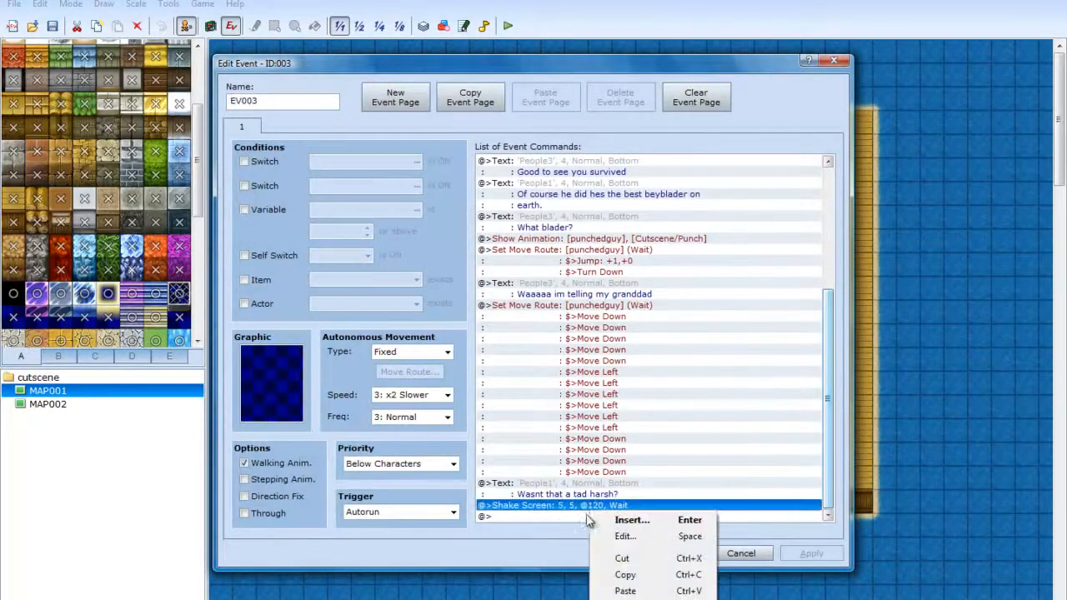
pyautogui.click(578, 517)
pyautogui.rightClick(581, 519)
pyautogui.click(617, 527)
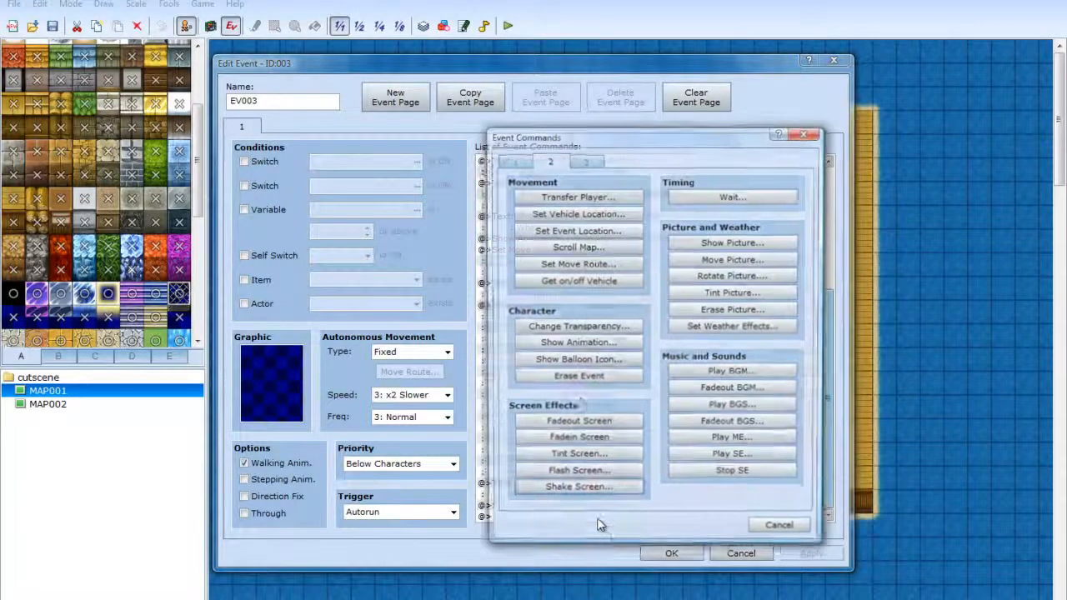
pyautogui.click(577, 200)
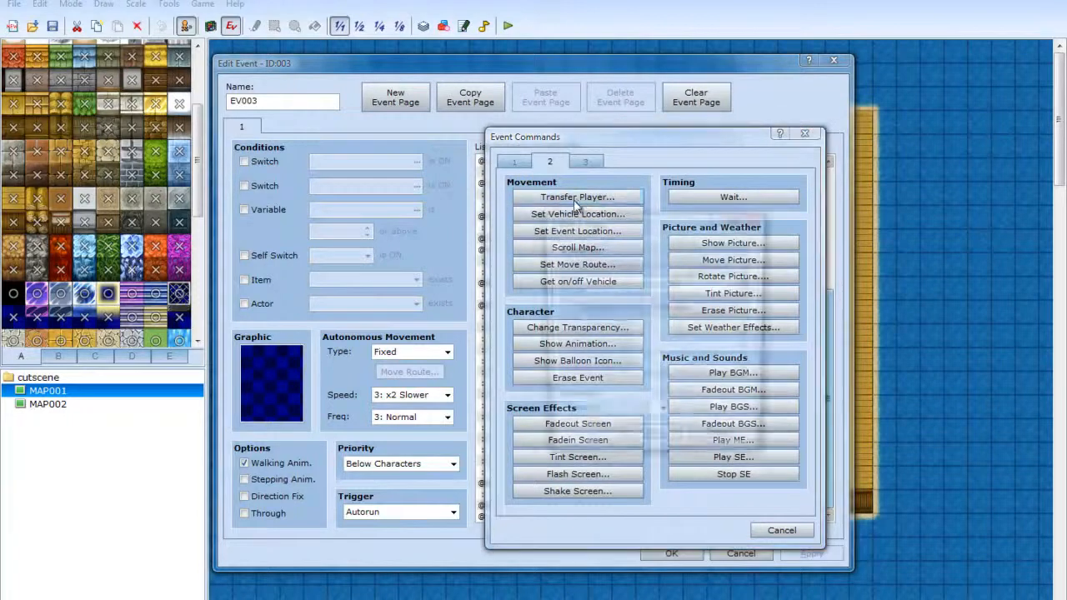
pyautogui.click(739, 285)
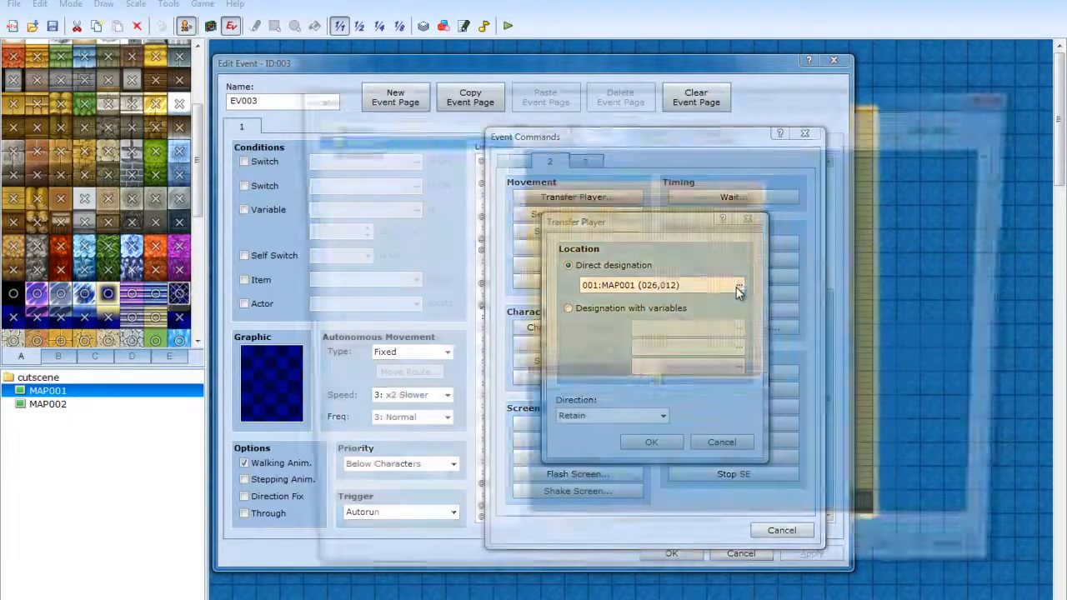
pyautogui.press('Down')
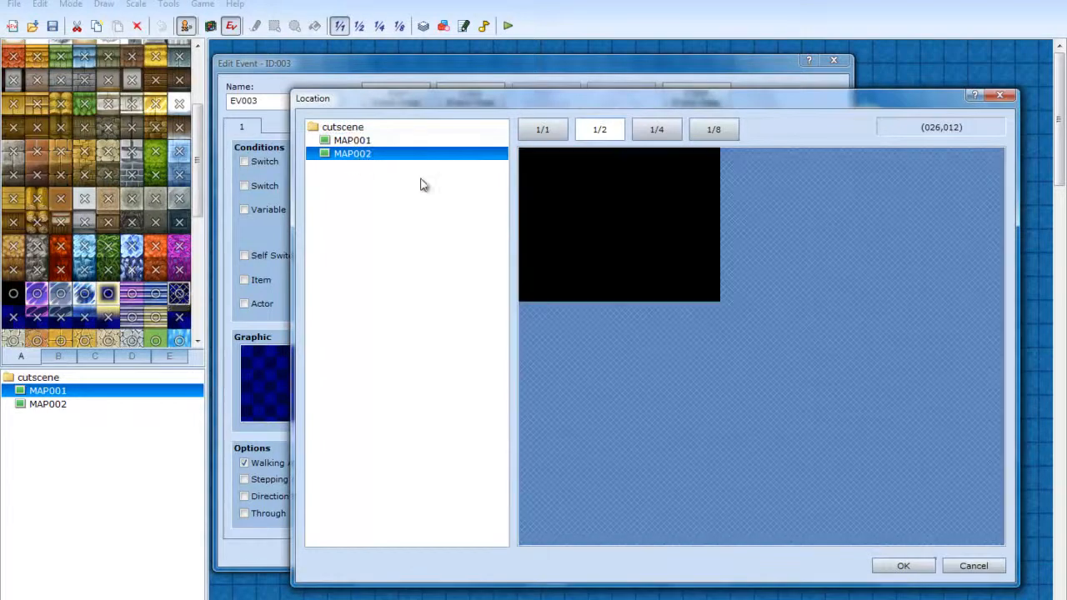
pyautogui.click(607, 224)
pyautogui.click(902, 566)
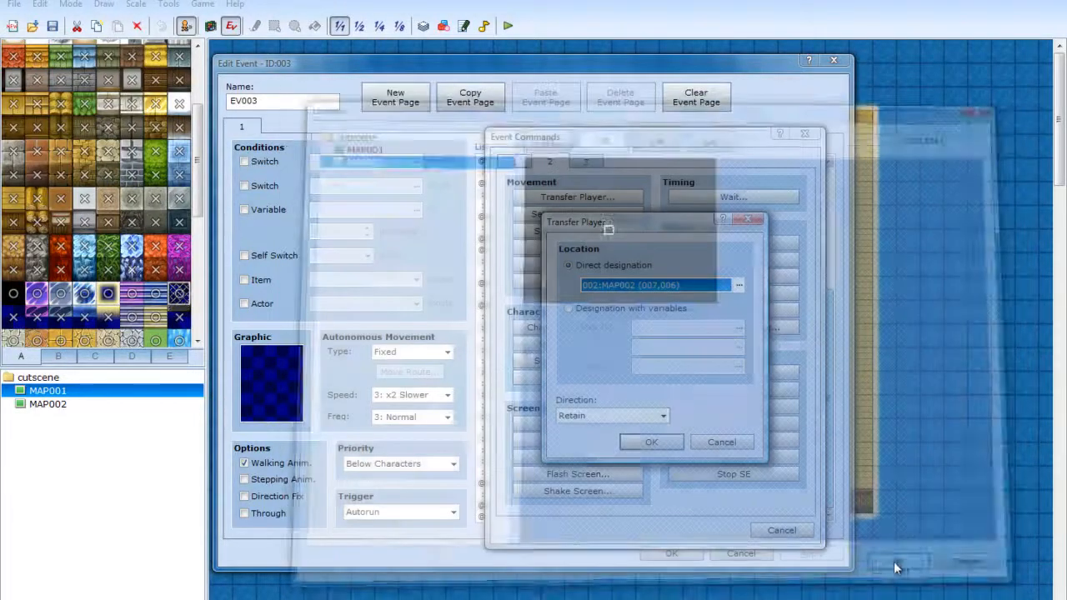
pyautogui.click(652, 443)
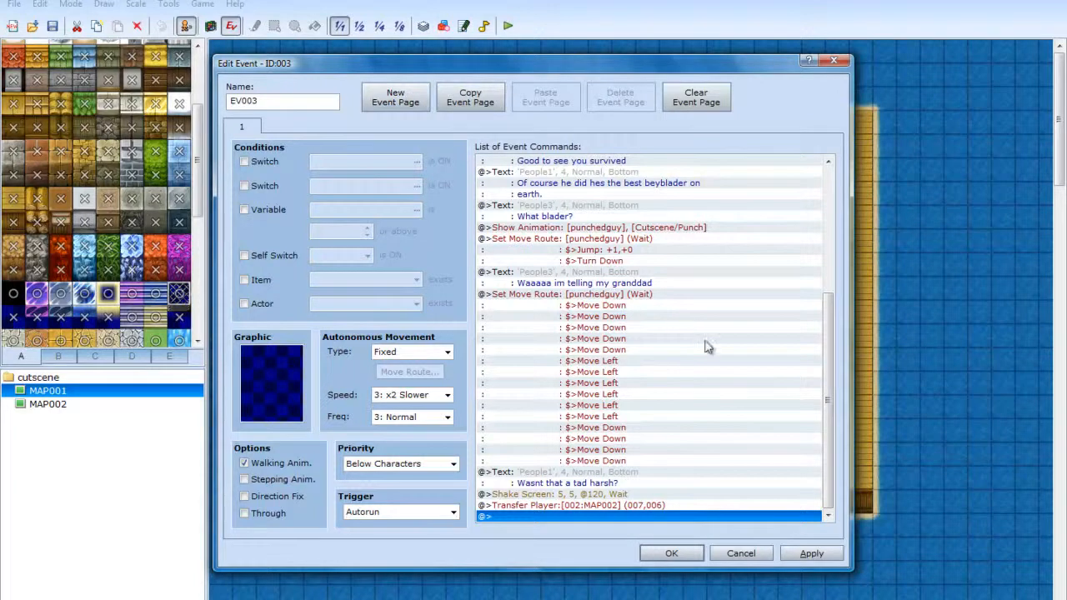
# Add a second page to EV003 and end page 1 with a command turning Self Switch A ON
pyautogui.click(397, 101)
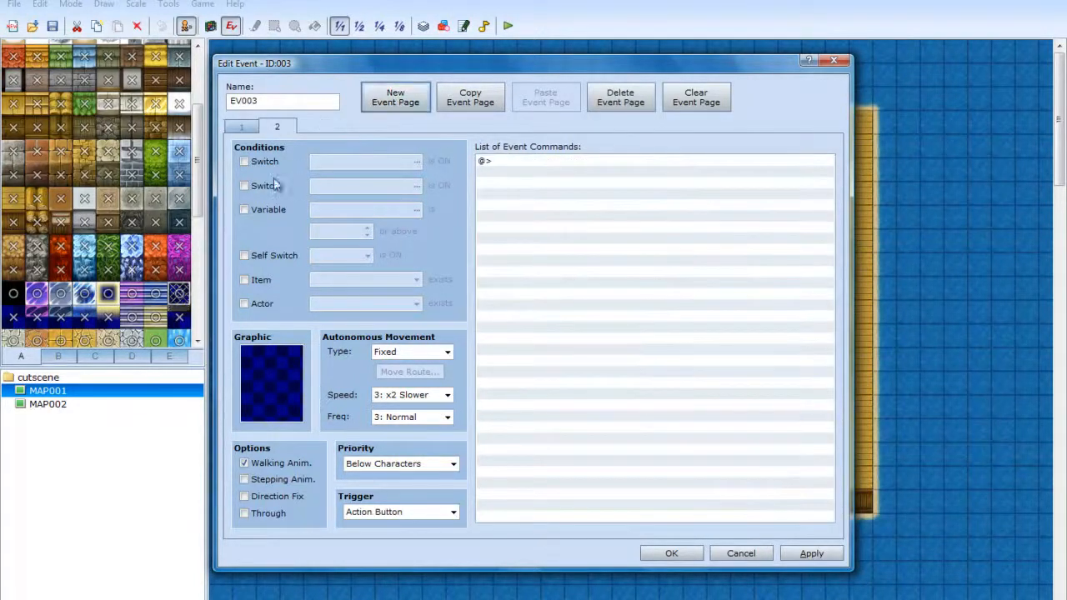
pyautogui.click(242, 127)
pyautogui.scroll(-6, 828, 334)
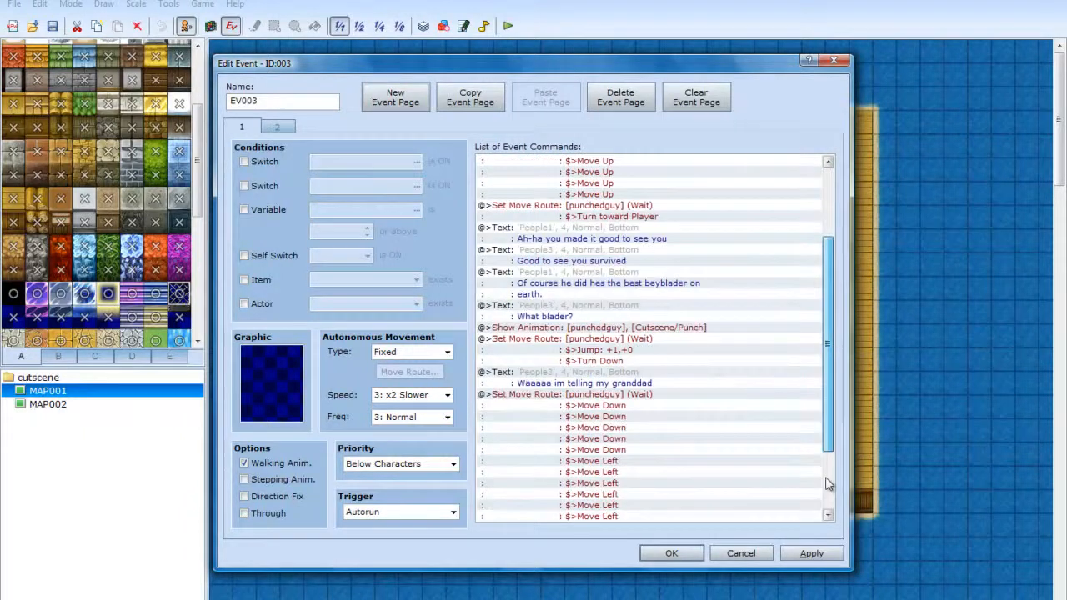
pyautogui.click(622, 516)
pyautogui.rightClick(621, 516)
pyautogui.click(659, 526)
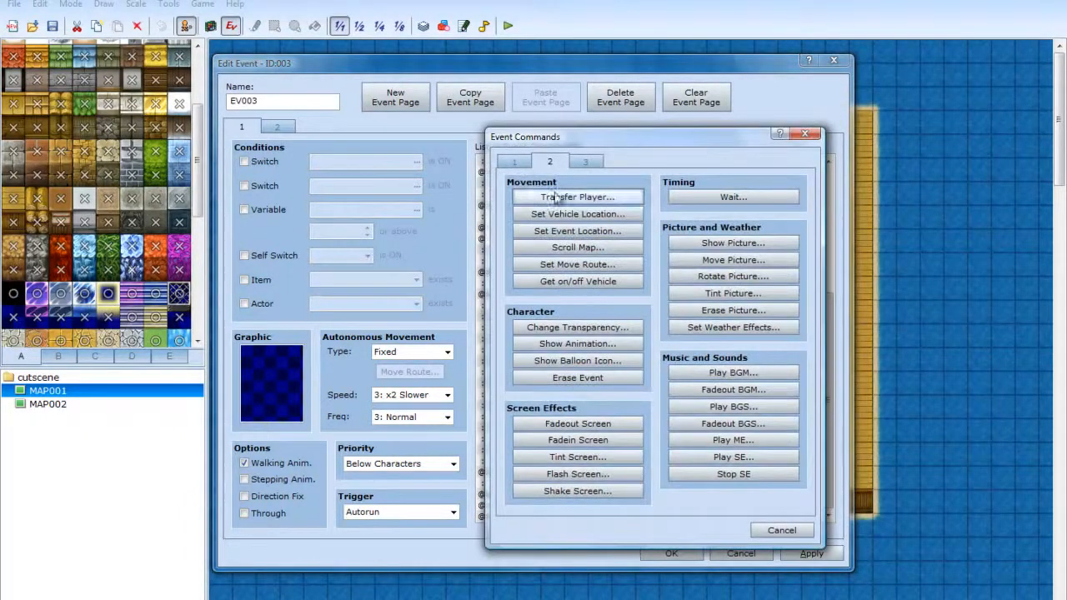
pyautogui.click(516, 161)
pyautogui.click(593, 314)
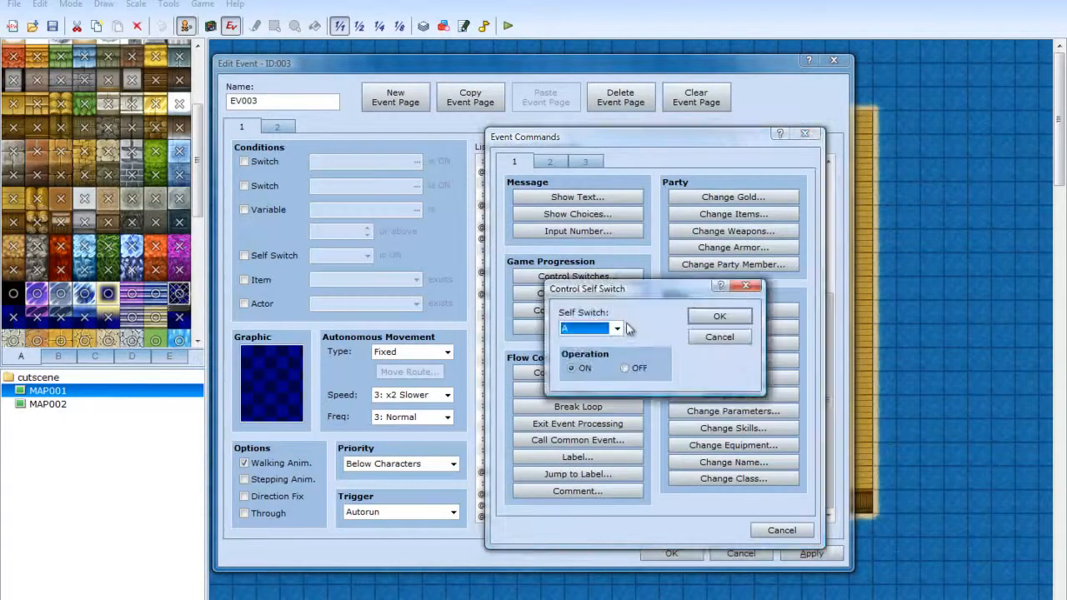
pyautogui.click(717, 318)
pyautogui.click(810, 553)
# Make page 2 of EV003 depend on Self Switch A being ON and save the event
pyautogui.click(277, 126)
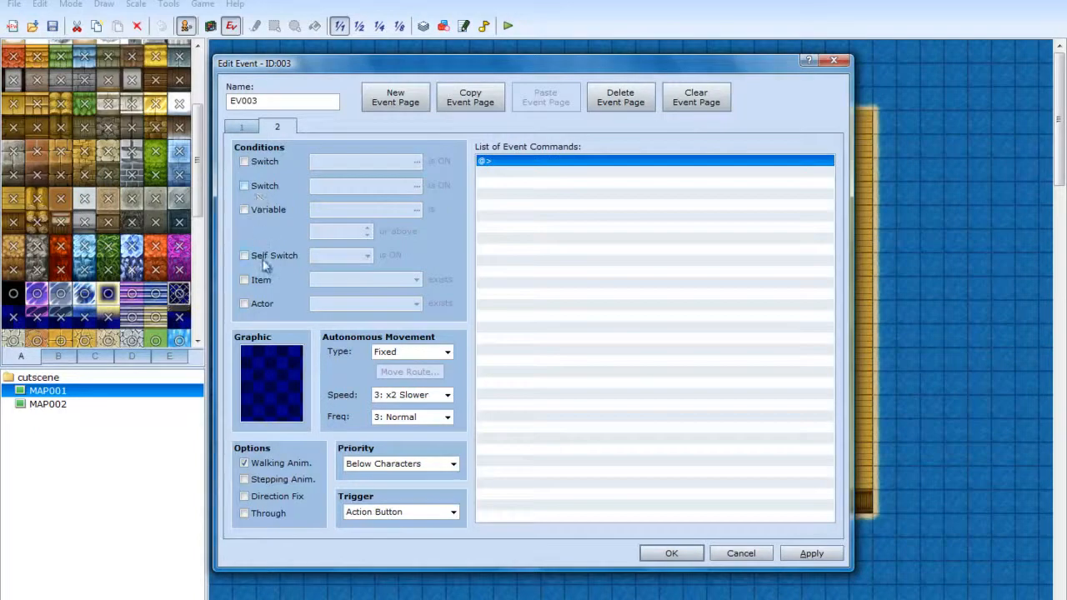
pyautogui.click(265, 260)
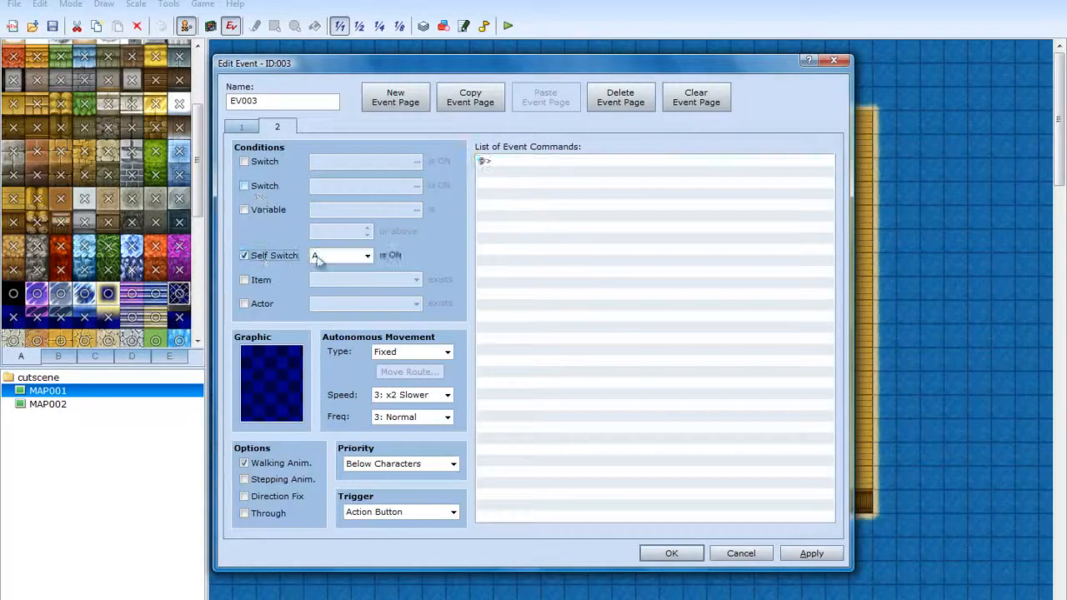
pyautogui.click(812, 553)
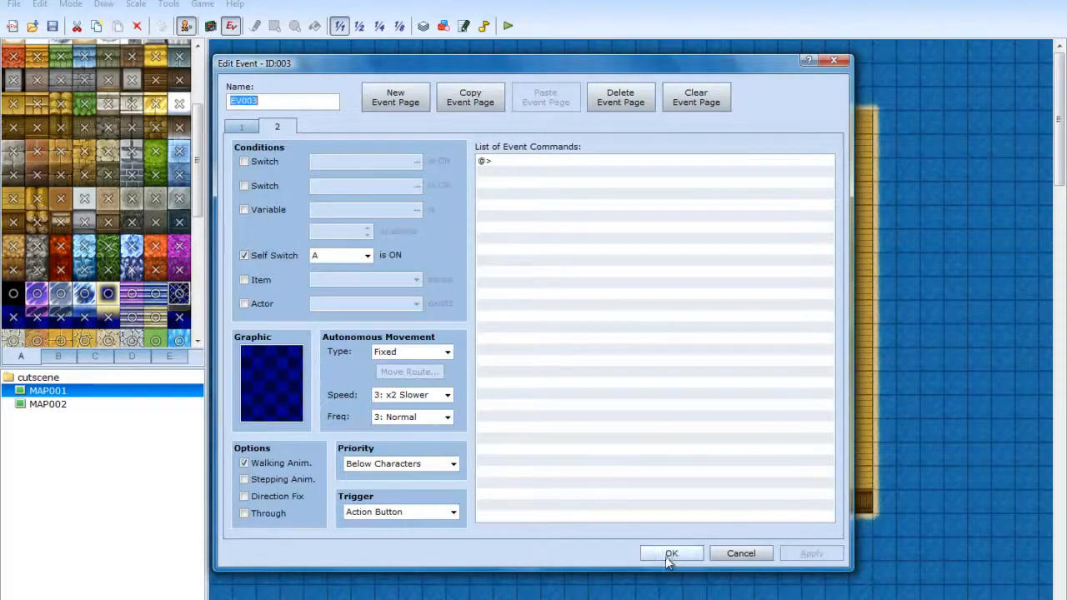
pyautogui.click(671, 554)
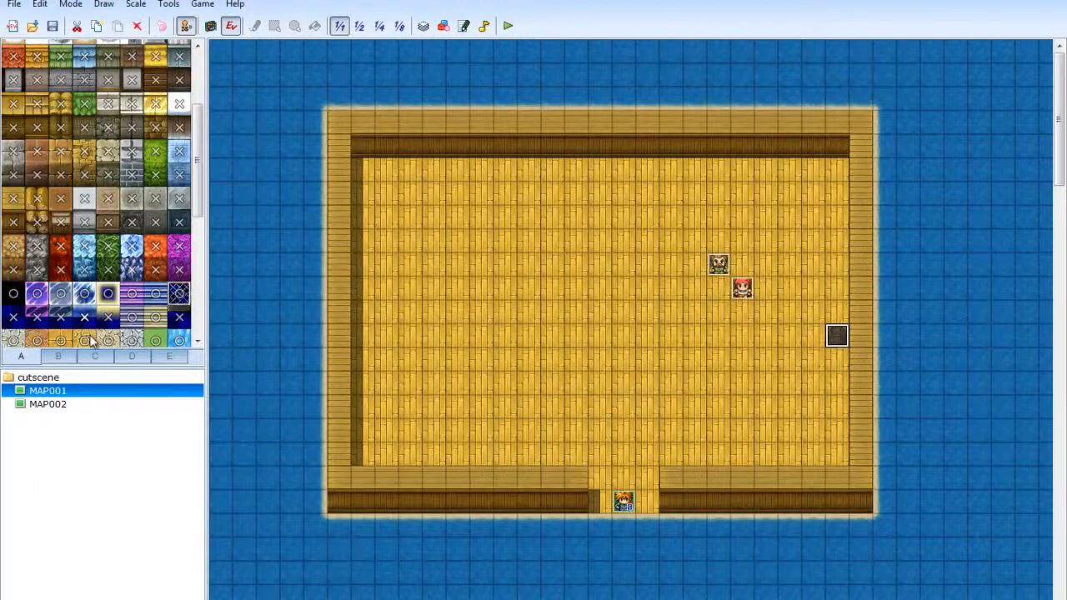
# Reopen EV003 on MAP001 and check the condition and trigger of its second page
pyautogui.rightClick(55, 403)
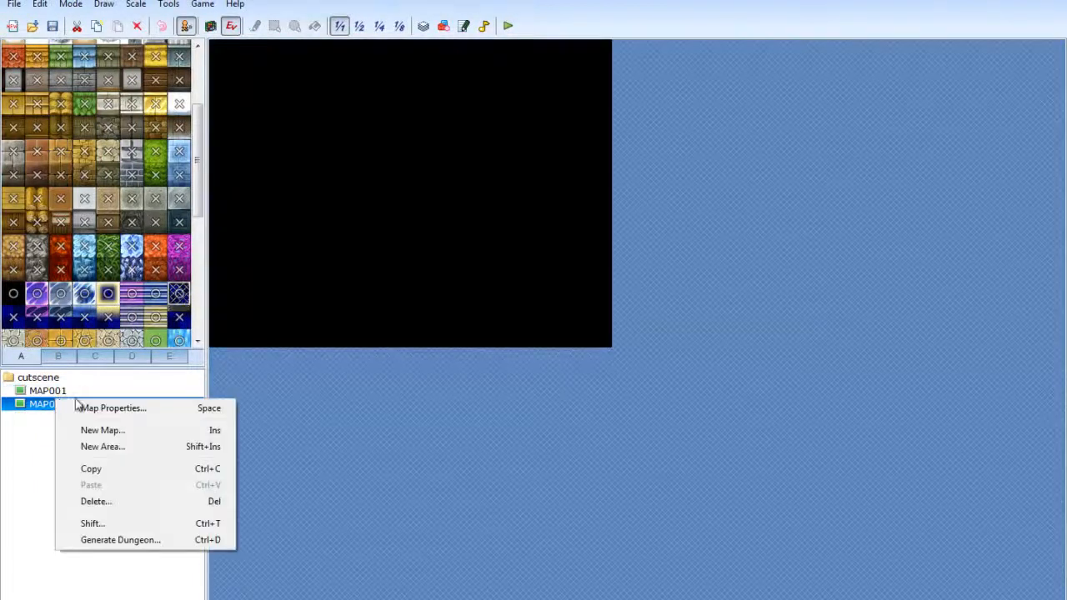
pyautogui.click(50, 389)
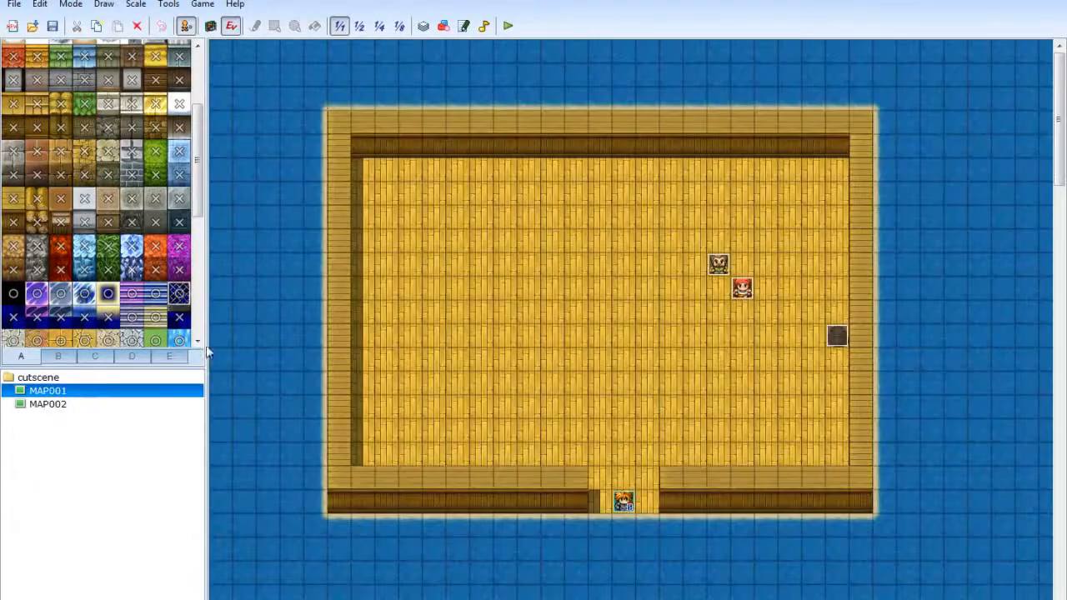
pyautogui.rightClick(830, 335)
pyautogui.click(384, 414)
pyautogui.doubleClick(838, 338)
pyautogui.rightClick(839, 344)
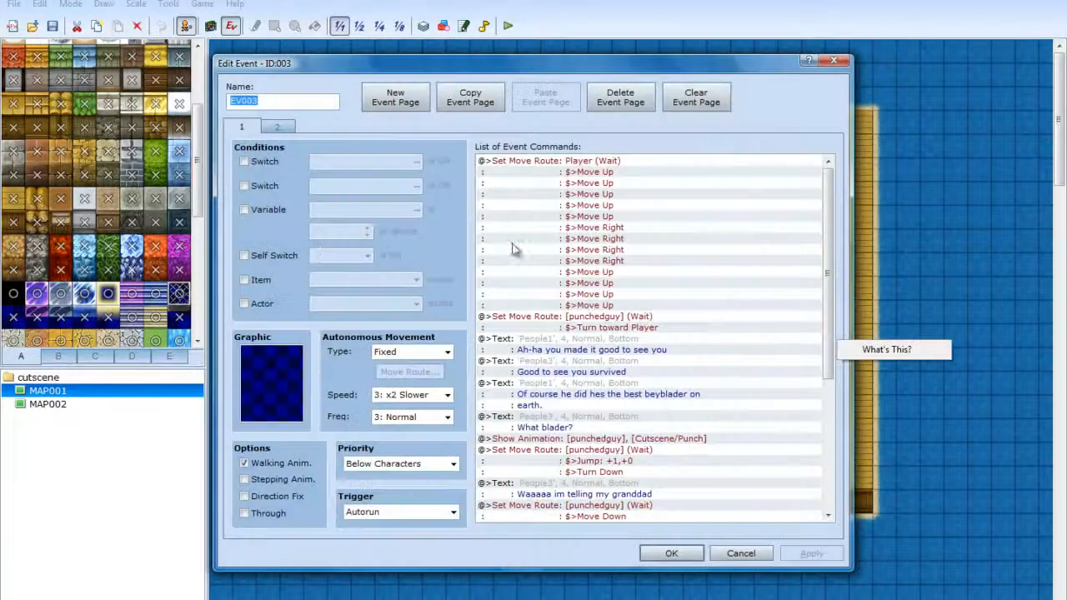
pyautogui.click(279, 126)
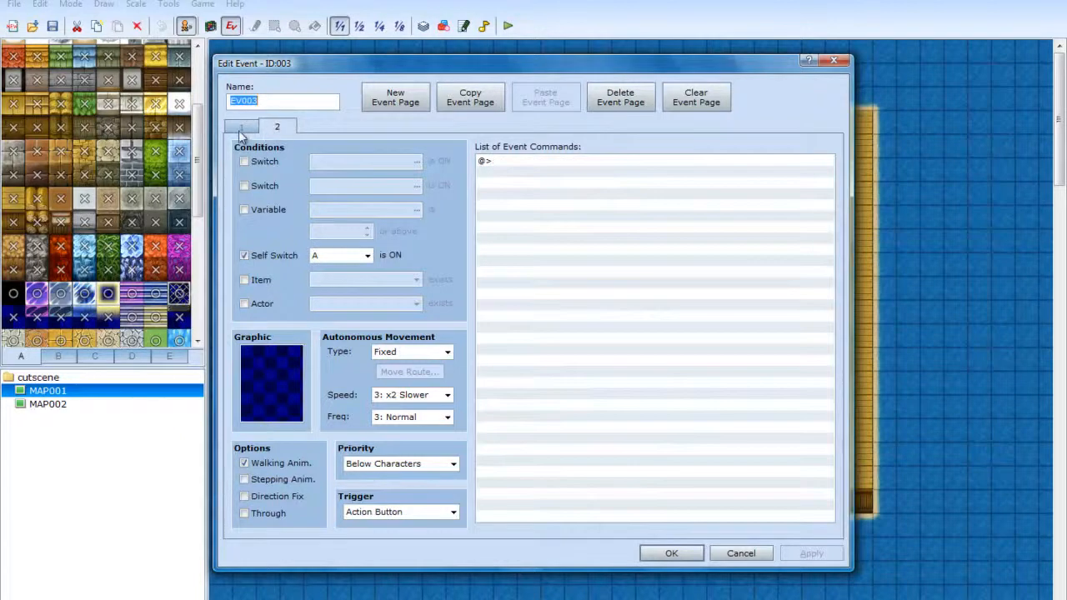
pyautogui.click(430, 513)
pyautogui.click(430, 518)
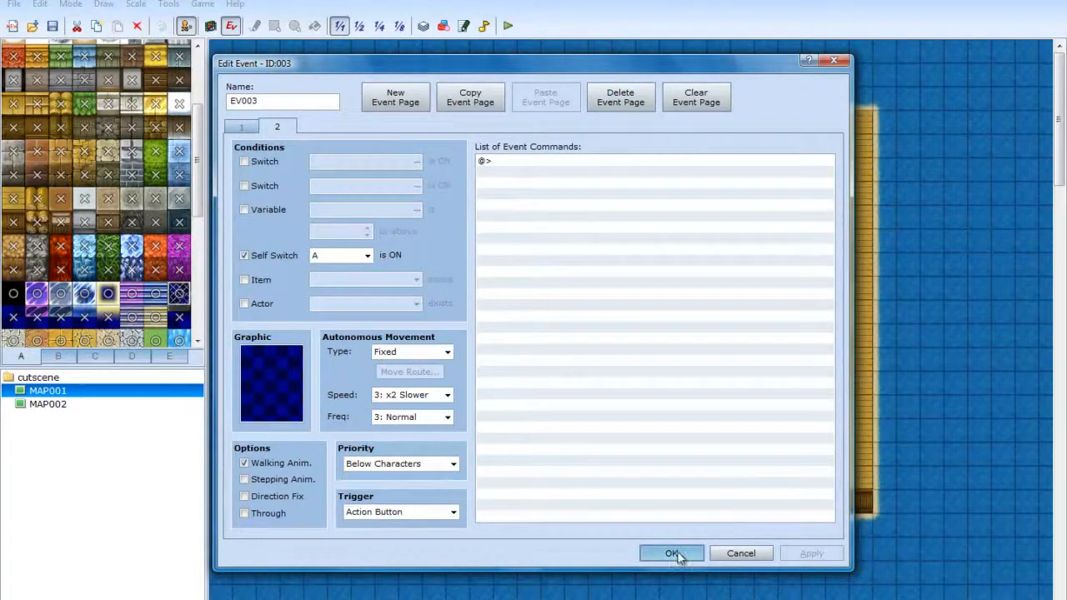
pyautogui.click(674, 554)
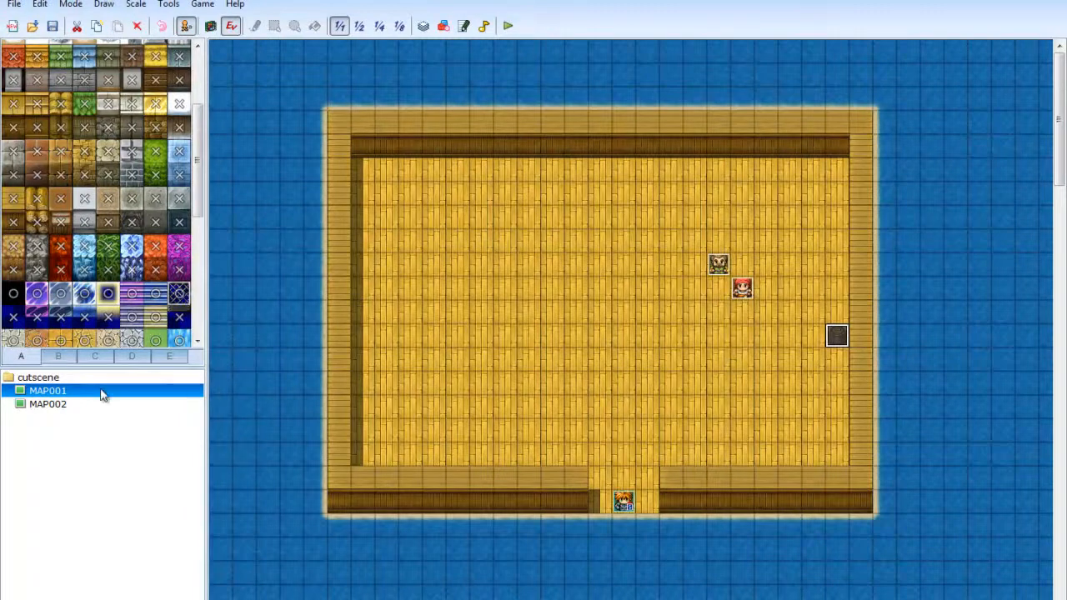
# Start a new event on the black MAP002 at tile (007,008)
pyautogui.click(56, 404)
pyautogui.rightClick(436, 203)
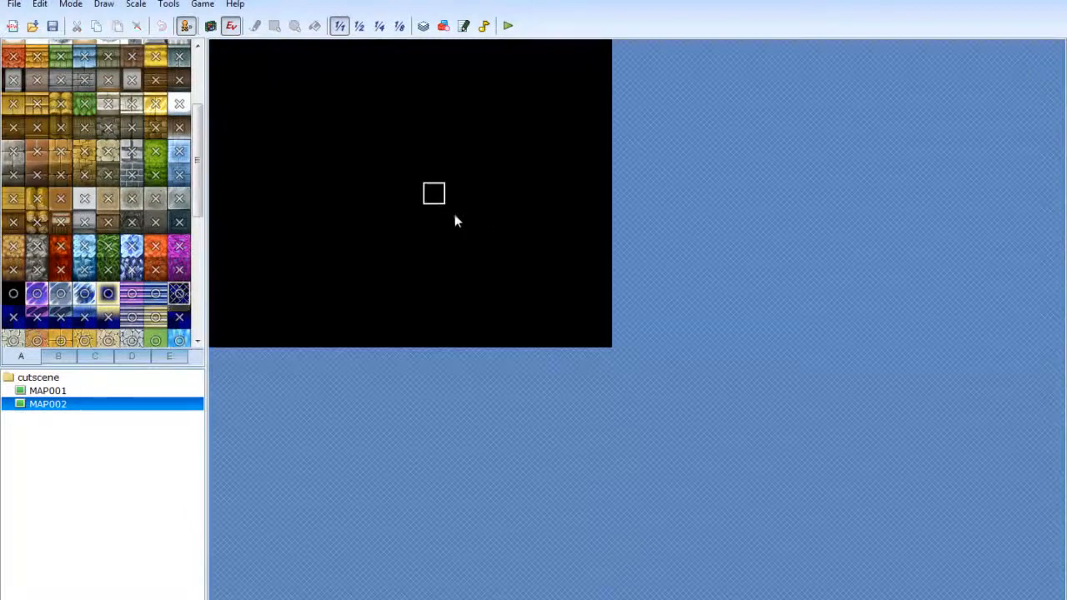
pyautogui.click(387, 246)
pyautogui.rightClick(386, 251)
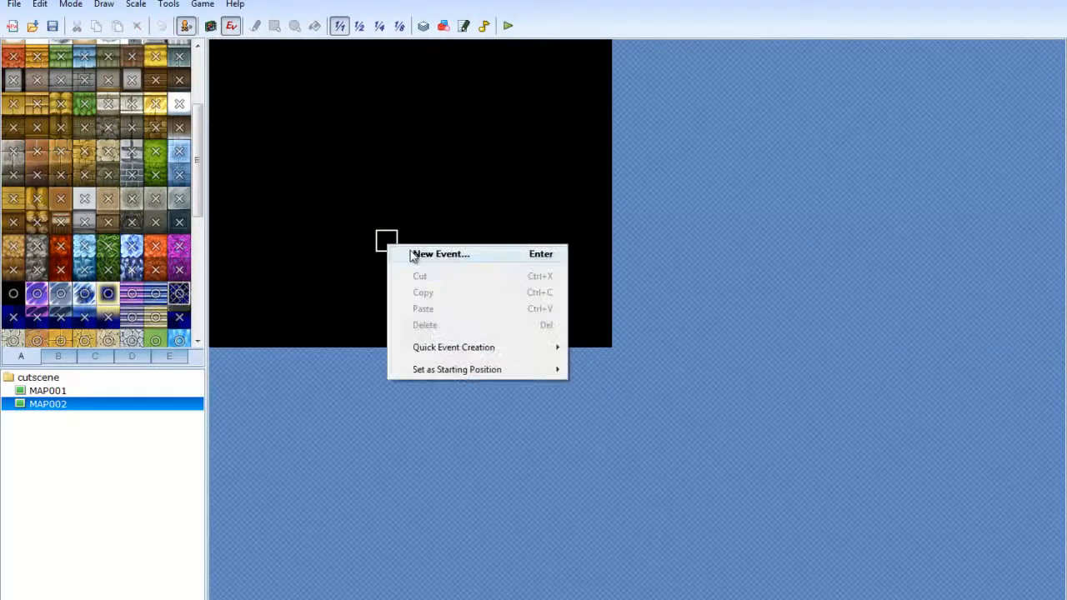
pyautogui.click(434, 255)
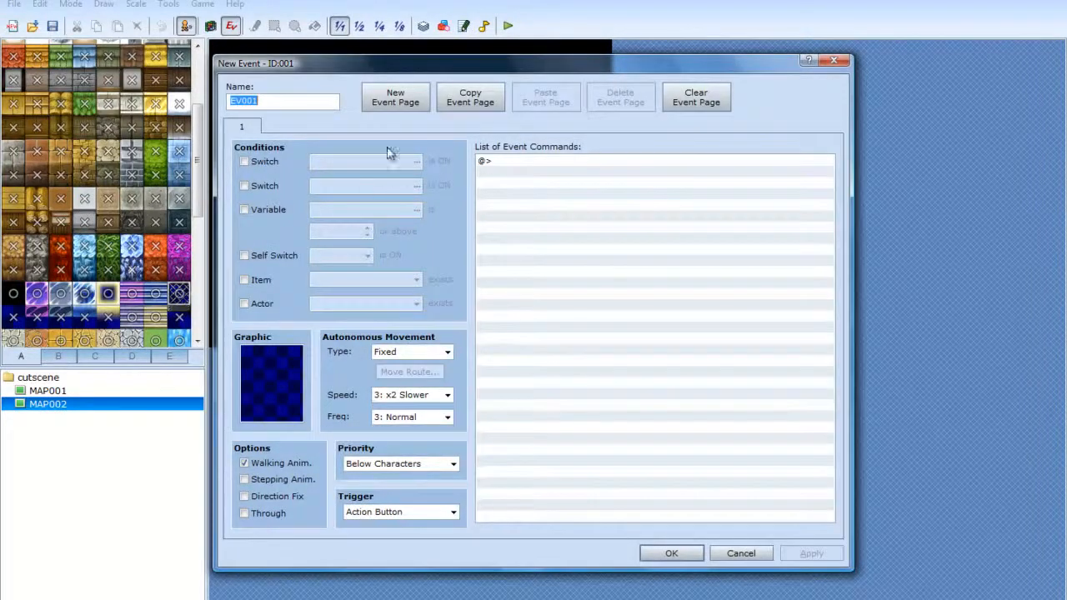
# Give the new MAP002 event a Transfer Player command to MAP001 at (021,012), retaining the direction, and save the event
pyautogui.click(535, 162)
pyautogui.rightClick(535, 163)
pyautogui.click(589, 171)
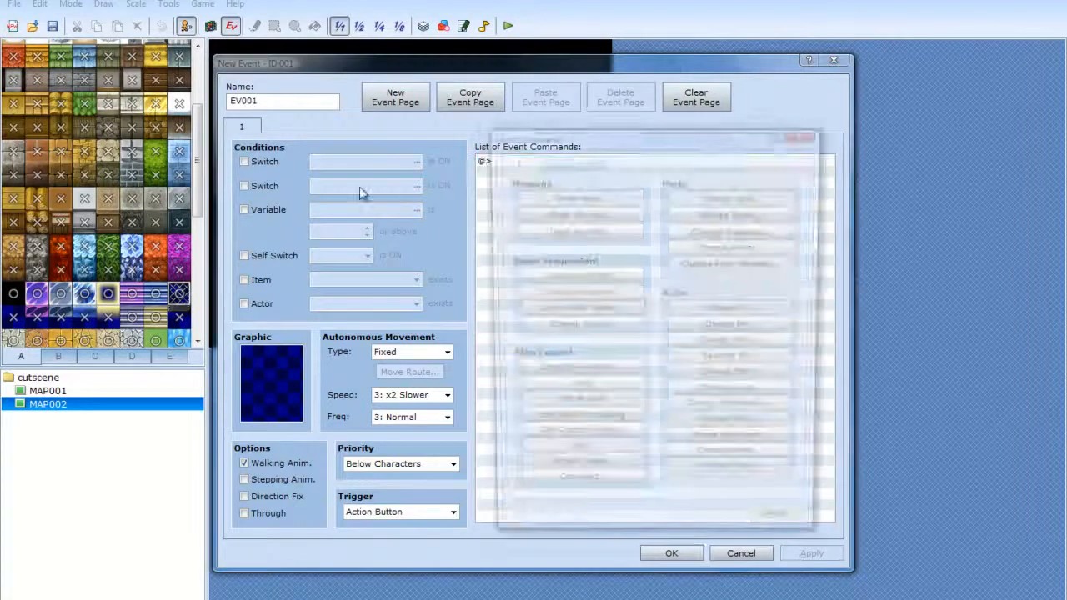
pyautogui.click(550, 161)
pyautogui.click(594, 197)
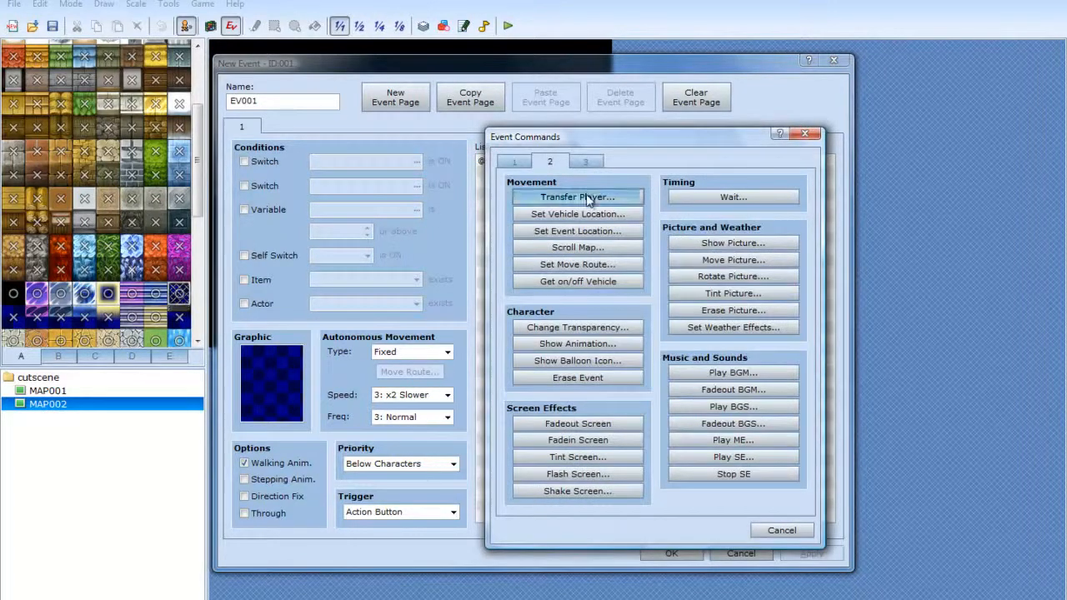
pyautogui.click(724, 285)
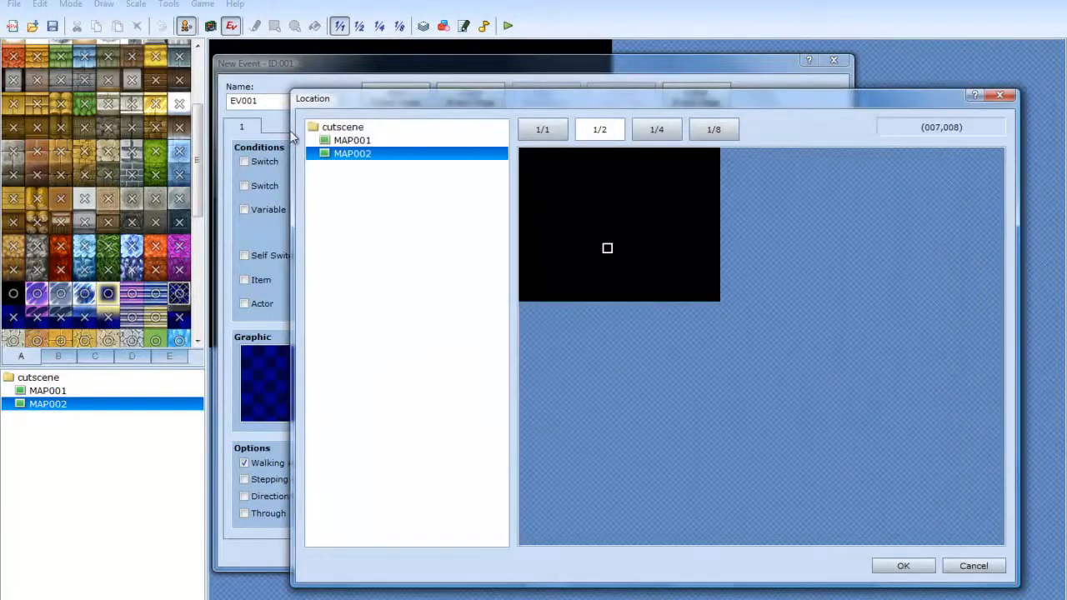
pyautogui.click(369, 141)
pyautogui.click(679, 272)
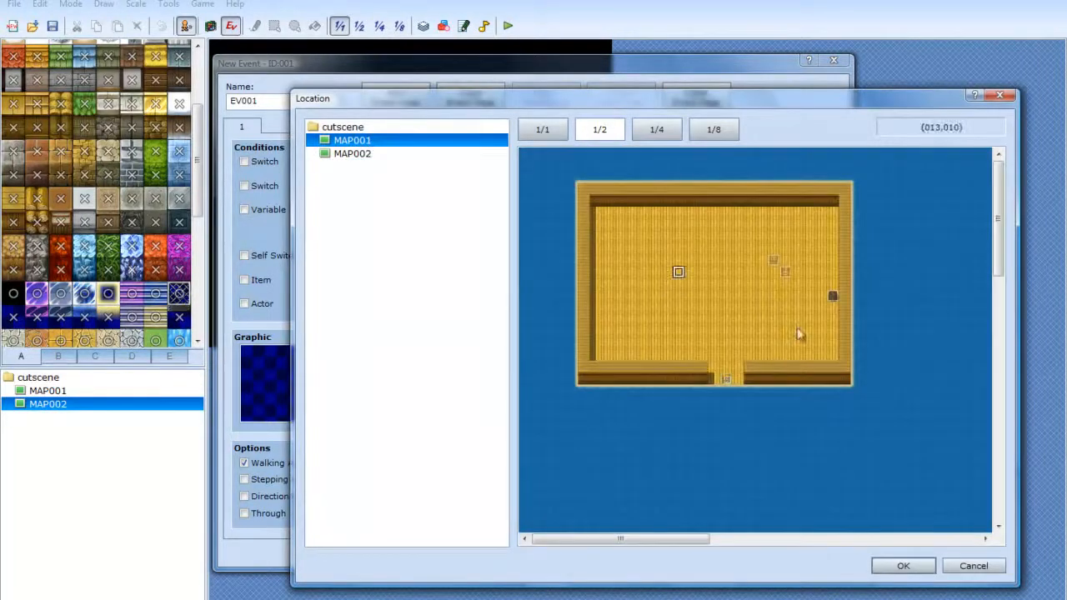
pyautogui.click(775, 297)
pyautogui.click(904, 566)
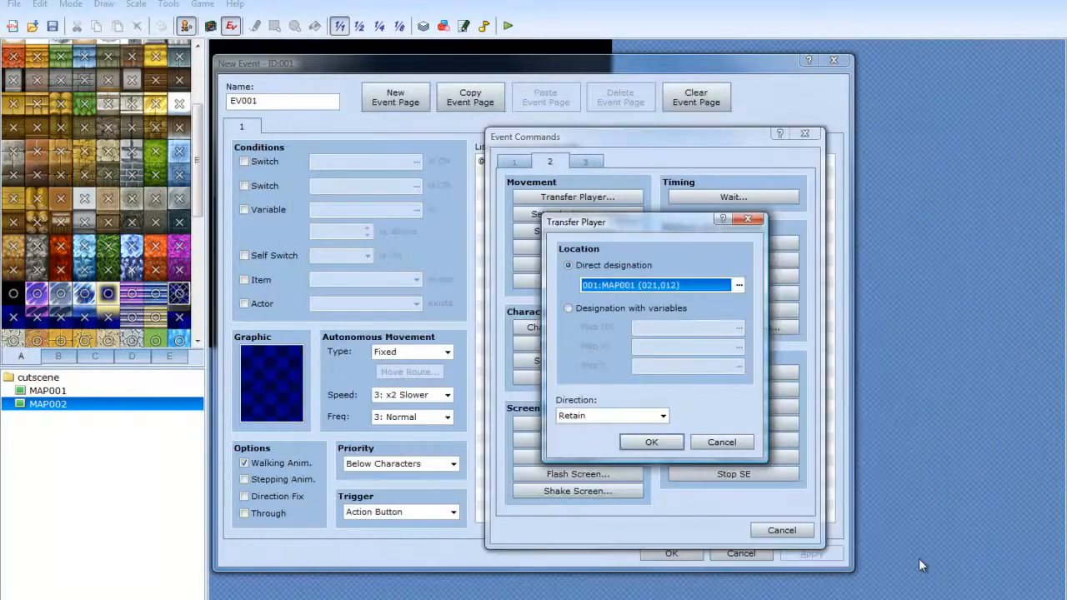
pyautogui.click(679, 446)
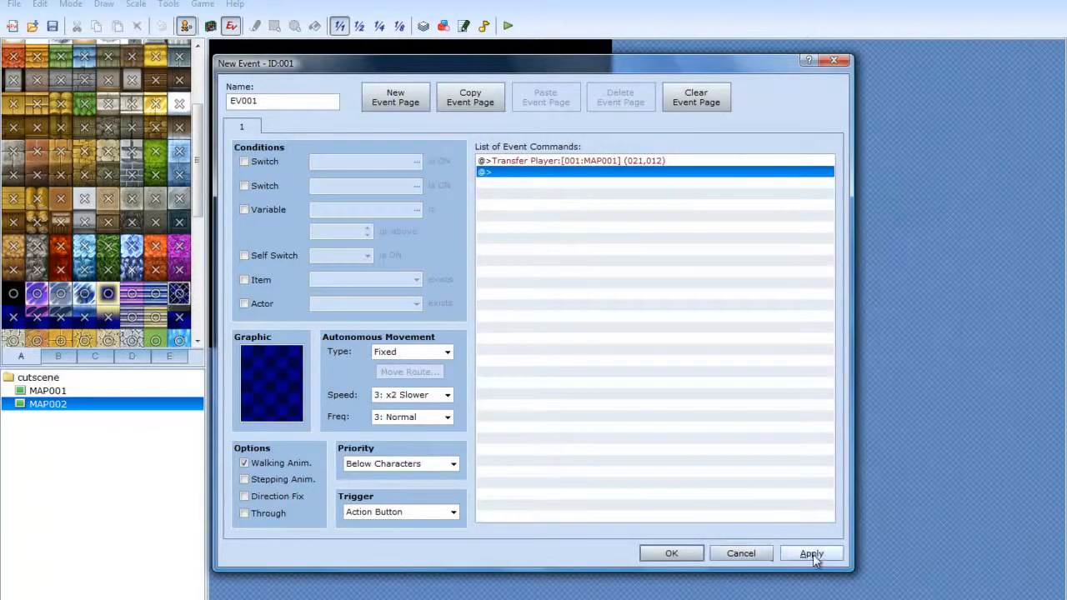
pyautogui.click(813, 554)
pyautogui.click(682, 553)
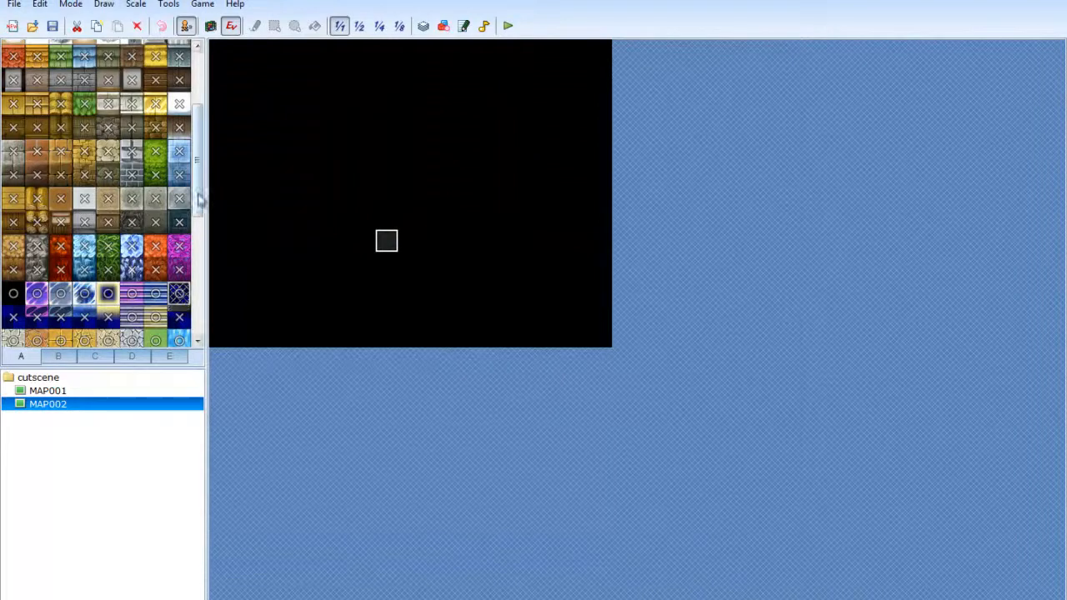
# Paint a single tan stone floor tile on MAP002 where the event sits
pyautogui.scroll(-4, 198, 204)
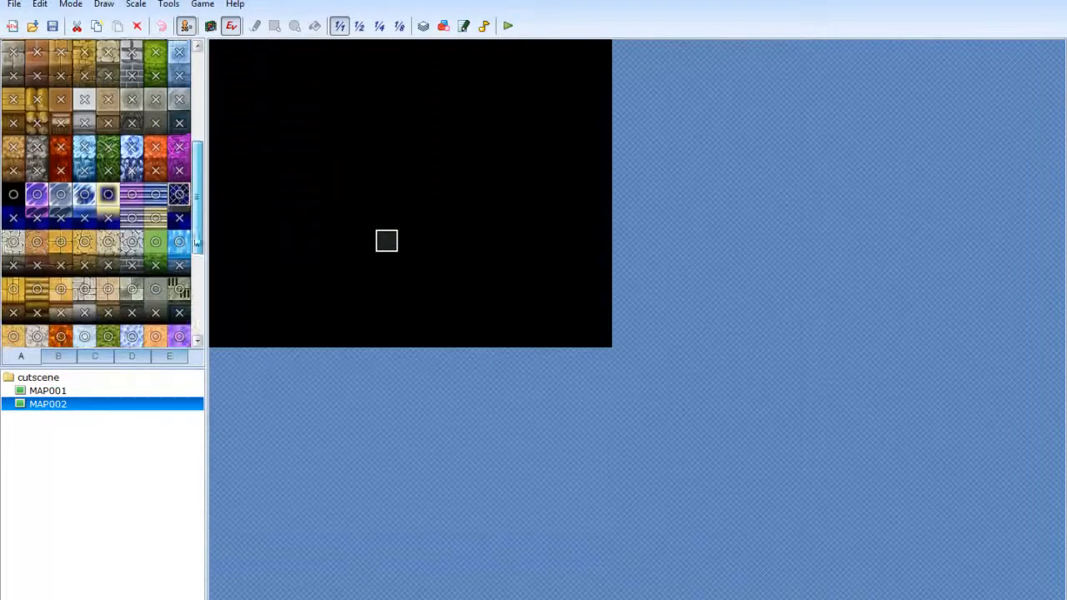
pyautogui.click(211, 25)
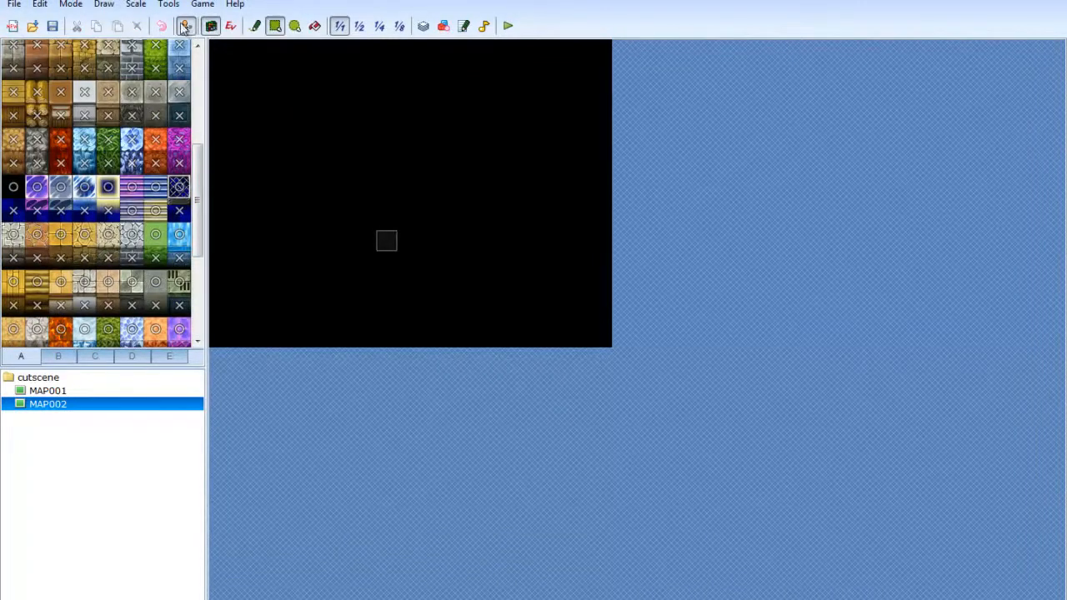
pyautogui.click(84, 234)
pyautogui.click(392, 241)
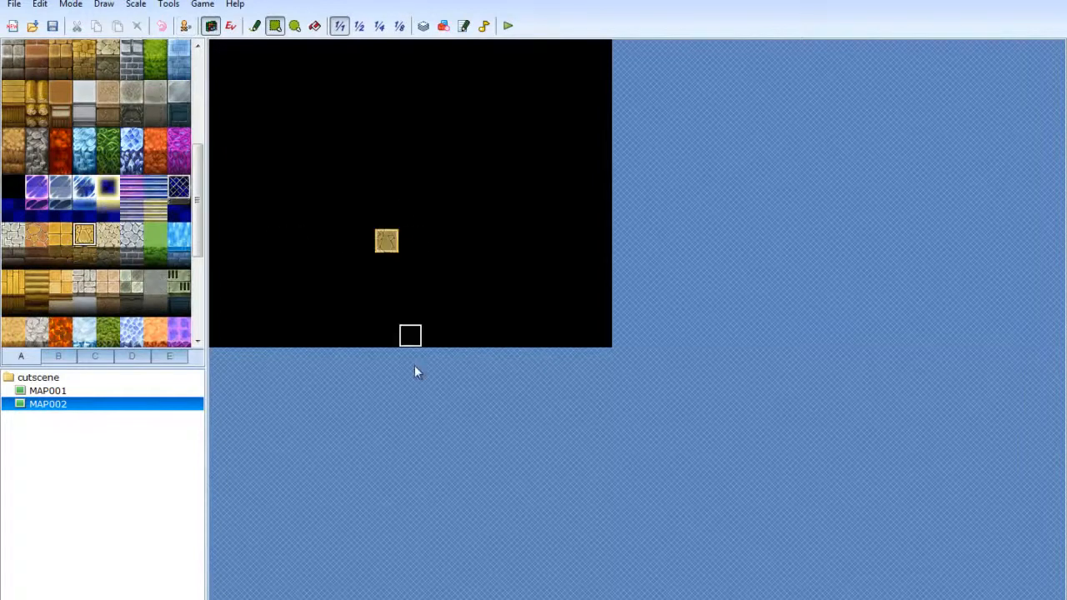
# Save the changes to the cutscene project and start a new game in a playtest
pyautogui.click(510, 26)
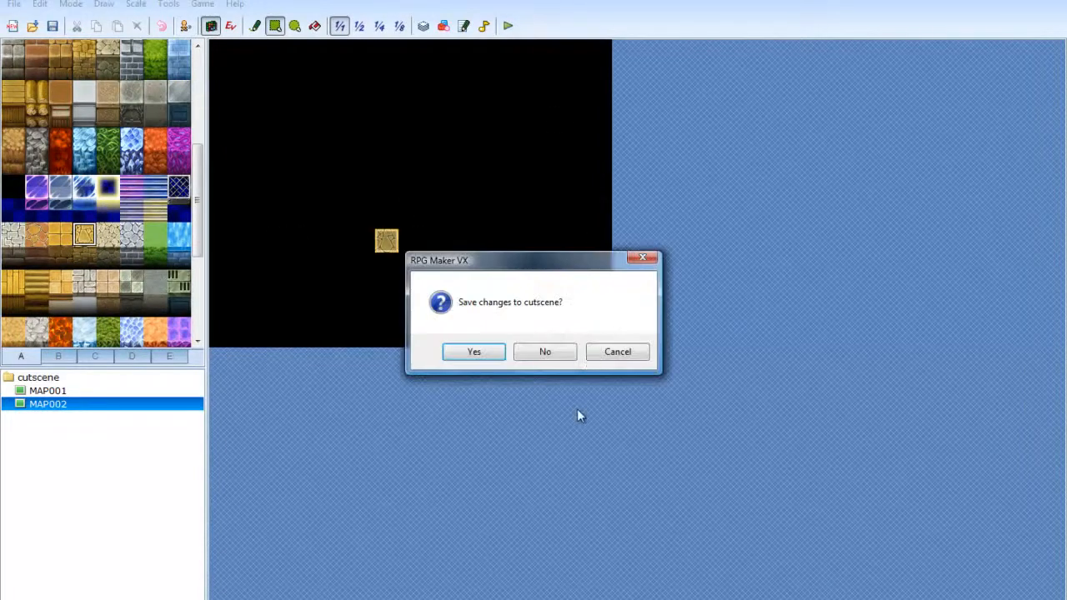
pyautogui.click(477, 353)
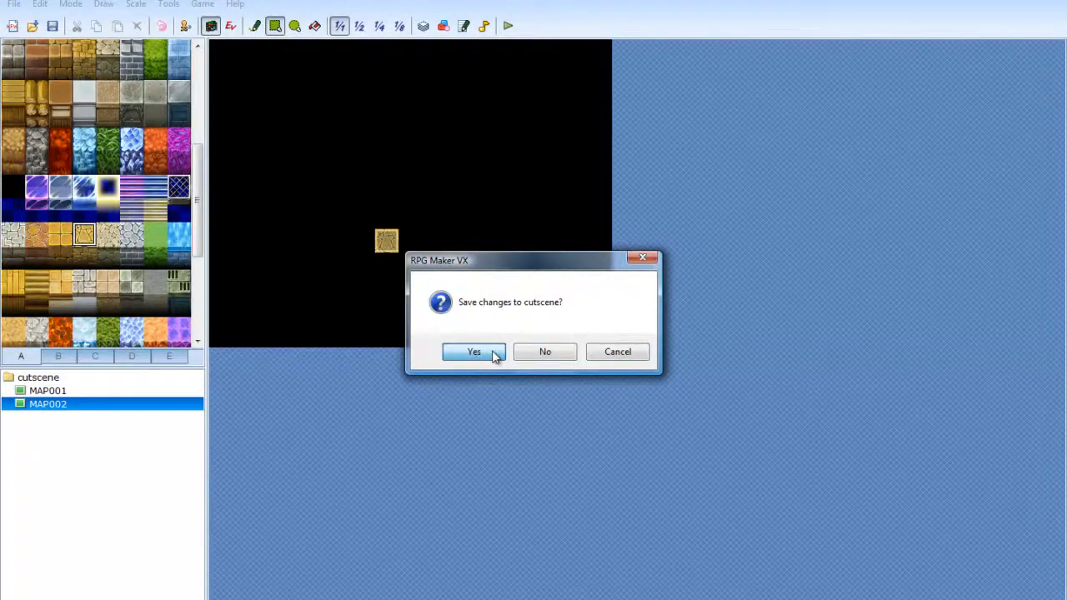
pyautogui.click(494, 353)
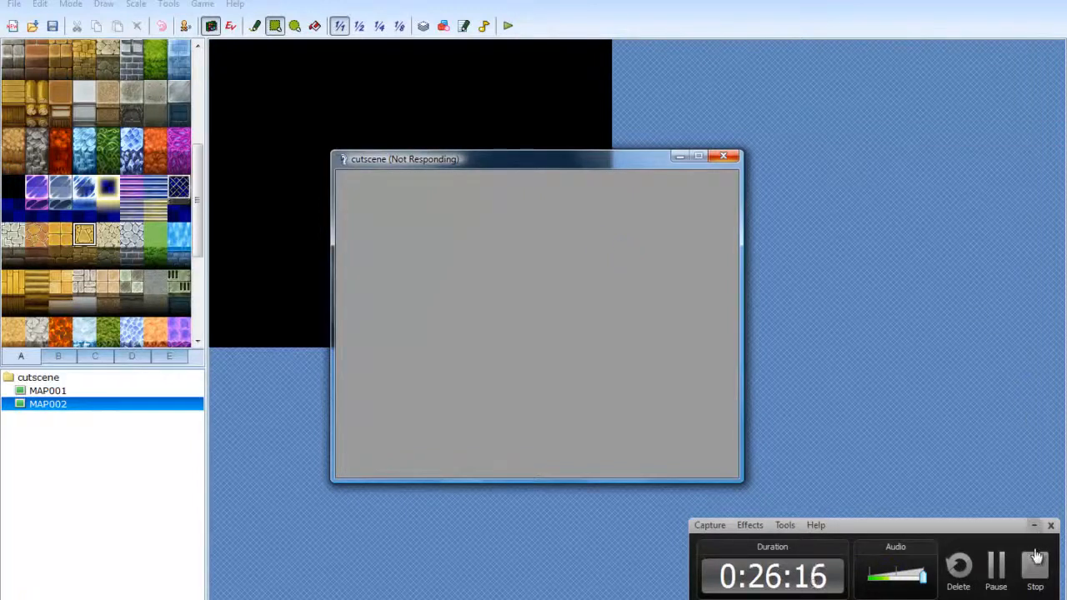
pyautogui.click(1035, 527)
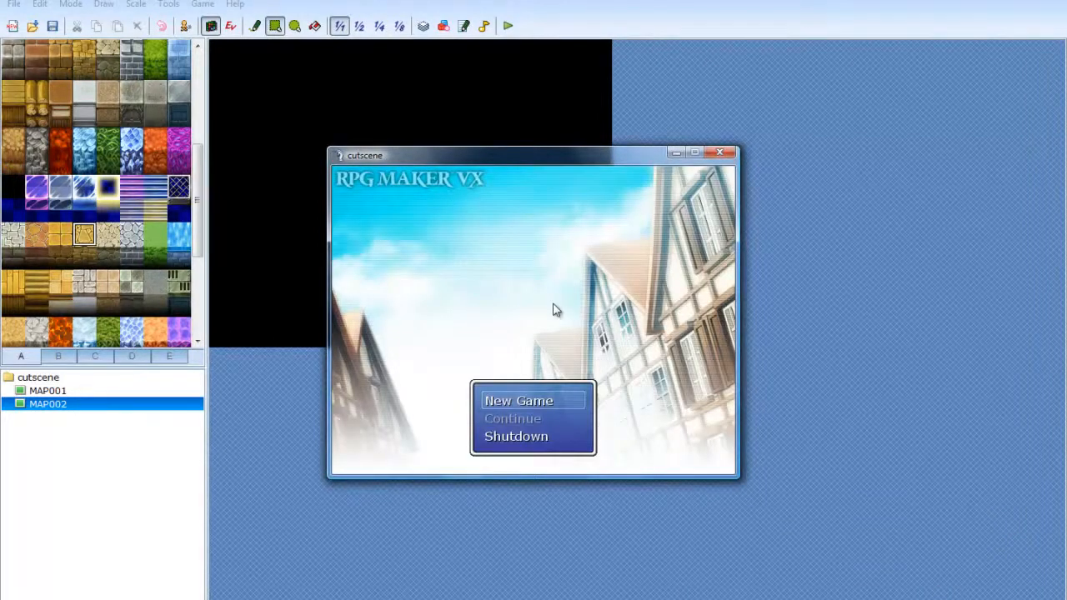
pyautogui.press('Return')
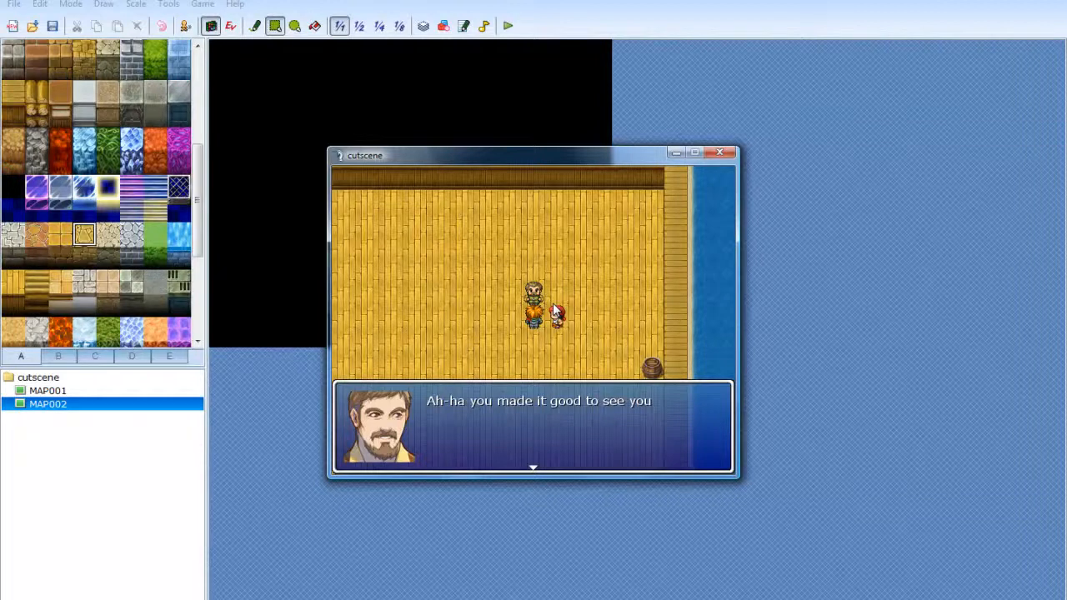
# Play through the cutscene's dialogue, punch, screen shake and map transfers, and close the playtest
pyautogui.press('Return')
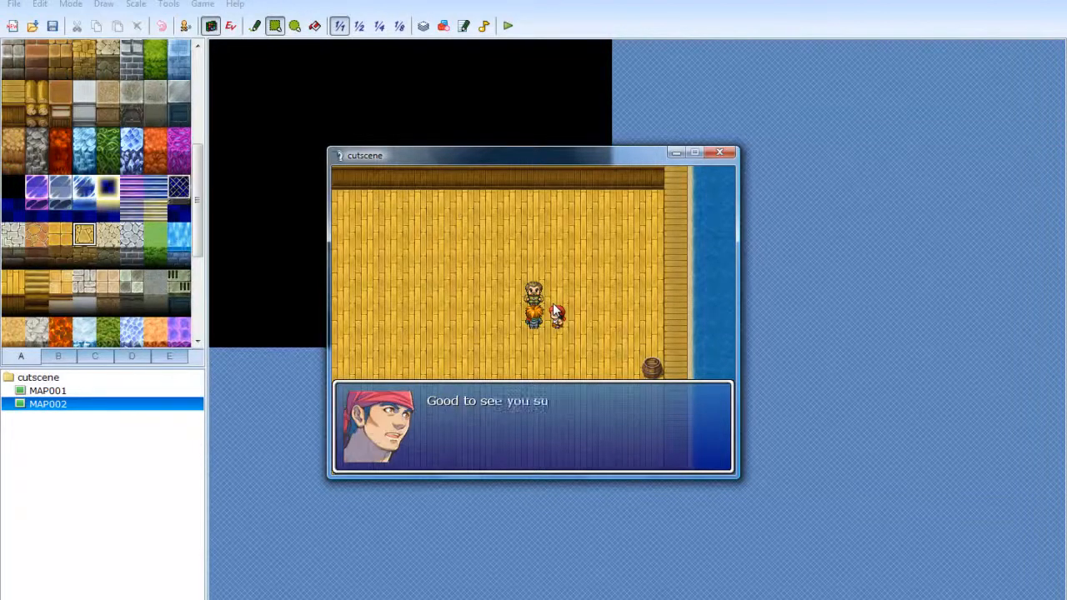
pyautogui.press('Return')
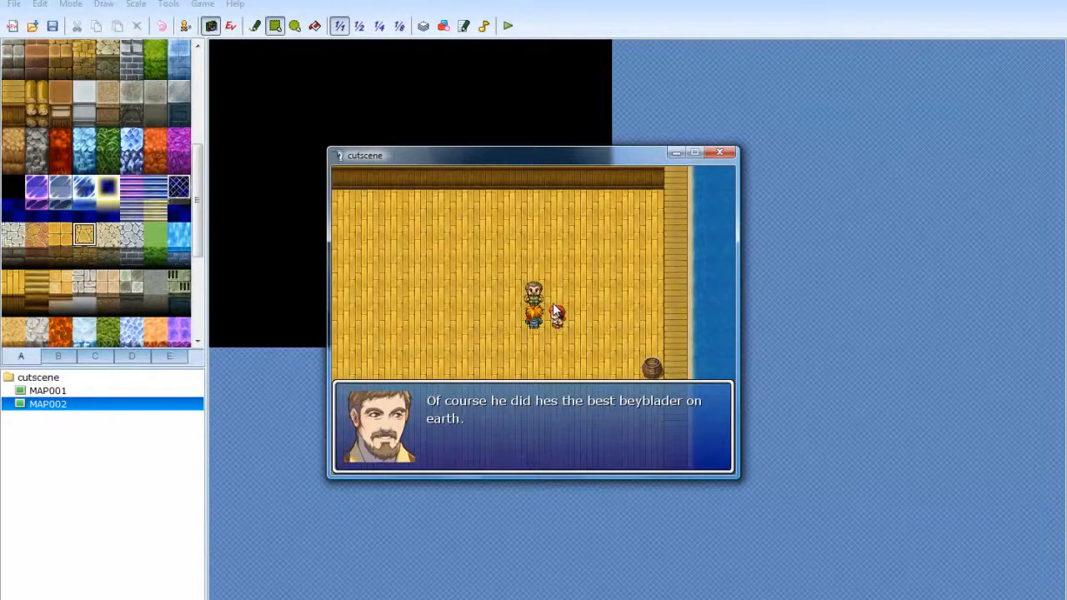
pyautogui.press('Return')
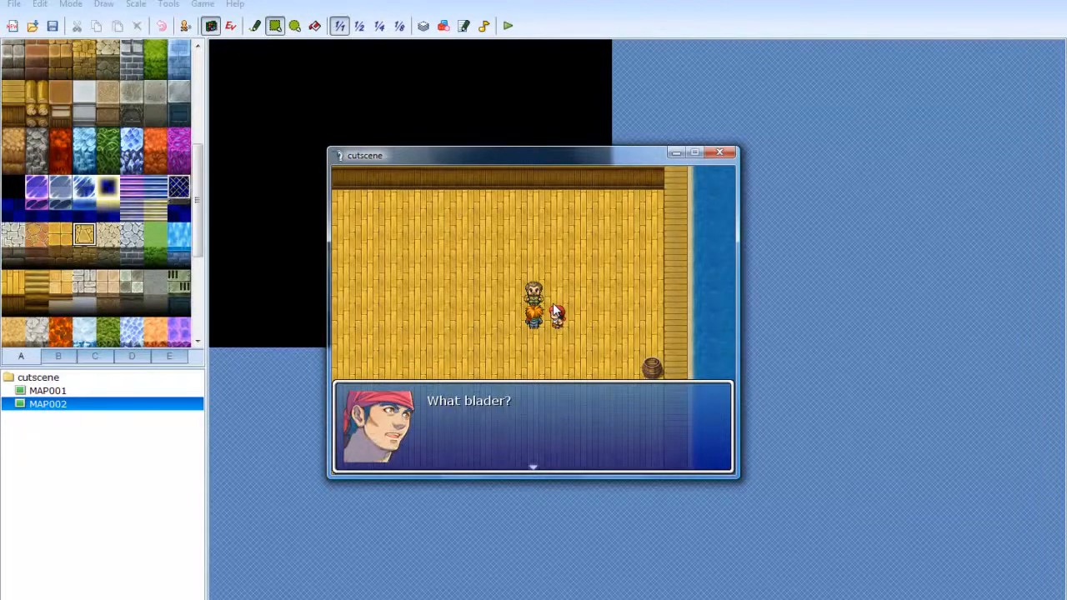
pyautogui.press('Return')
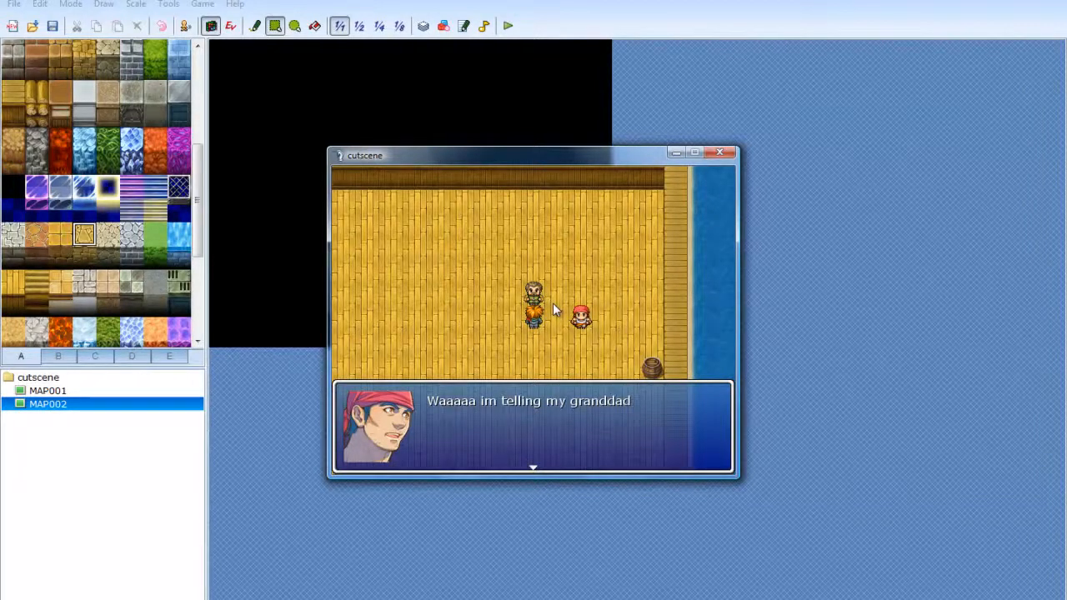
pyautogui.press('Return')
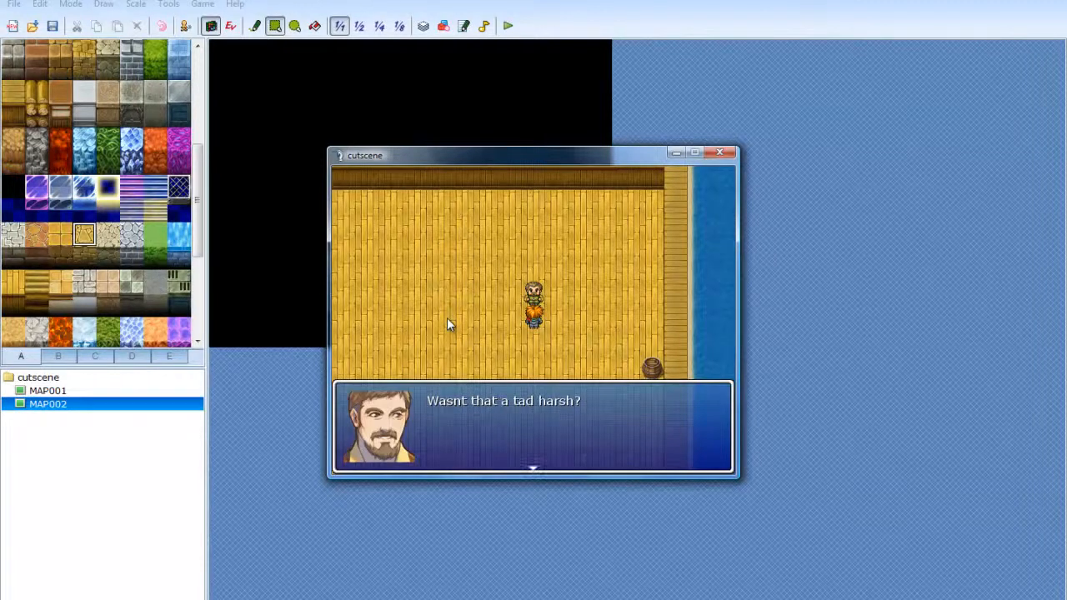
pyautogui.press('Return')
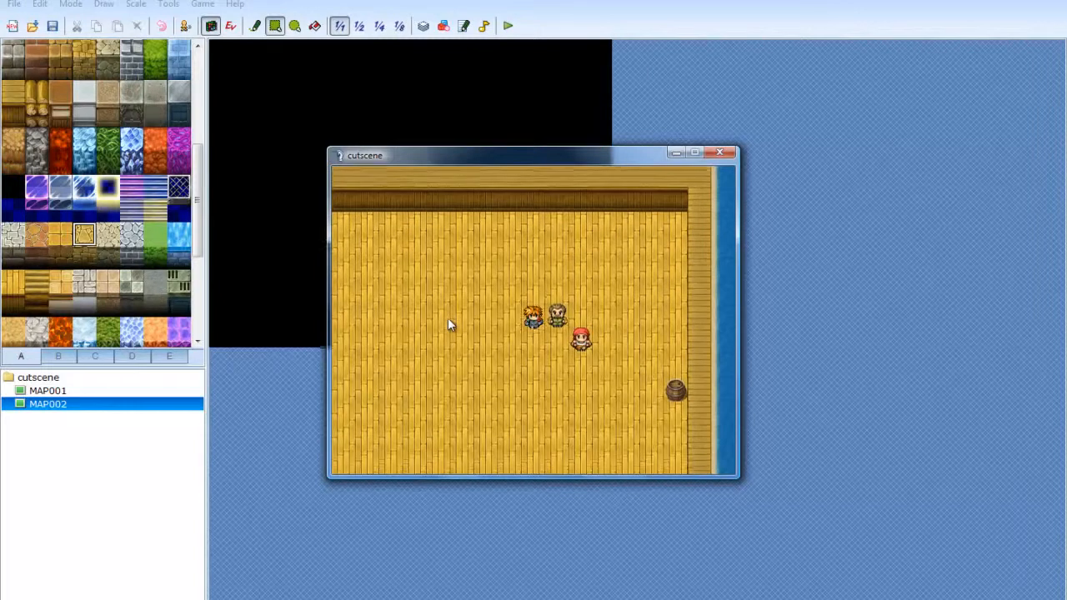
pyautogui.click(720, 153)
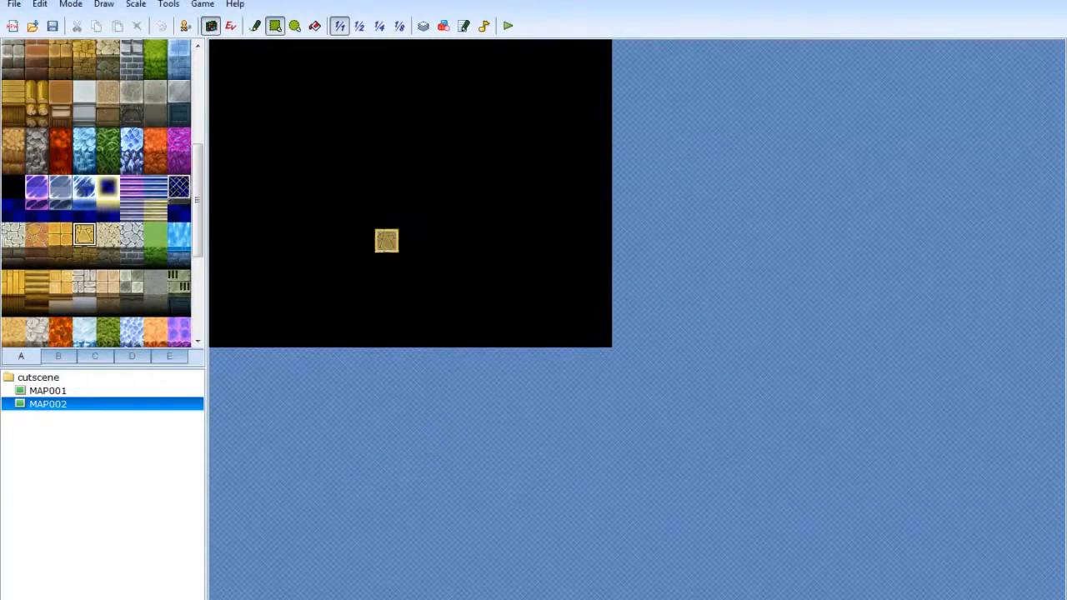
# Return to MAP001 in event mode and open EV003 near the east wall for editing
pyautogui.click(541, 599)
pyautogui.click(541, 599)
pyautogui.click(66, 392)
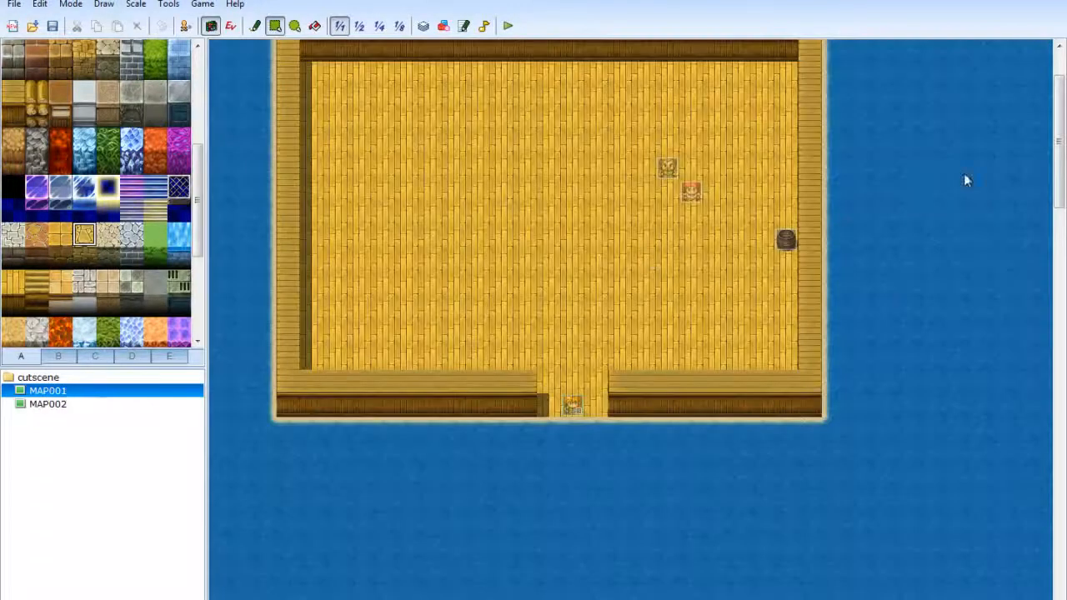
pyautogui.click(232, 26)
pyautogui.rightClick(790, 243)
pyautogui.click(826, 250)
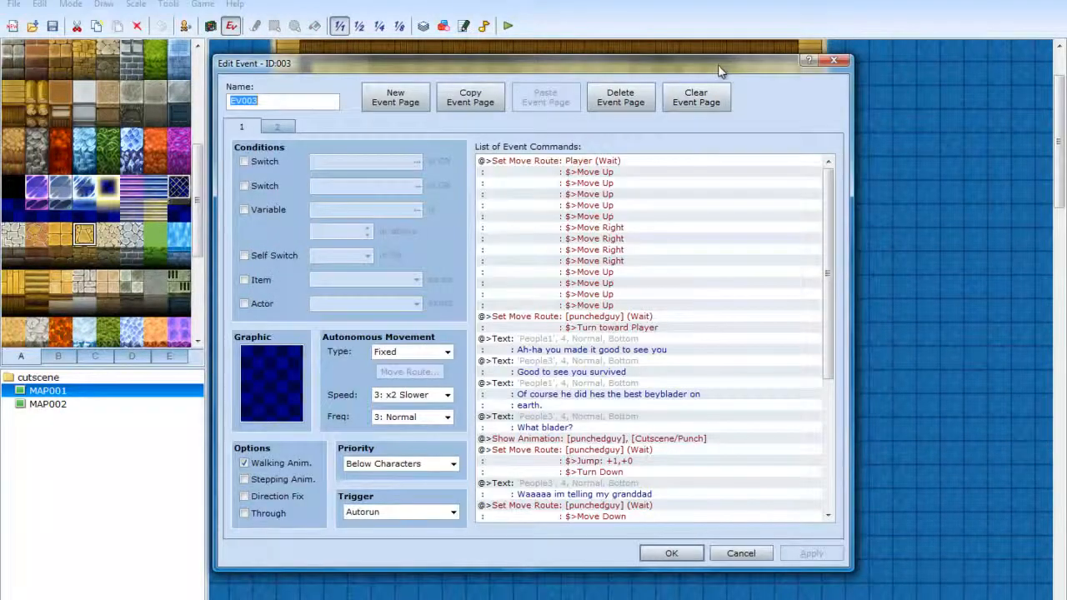
# Turn off Wait for Completion in EV003's Shake Screen command, keeping power 5, speed 5 and 120 frames
pyautogui.moveTo(721, 71); pyautogui.dragTo(427, 60)
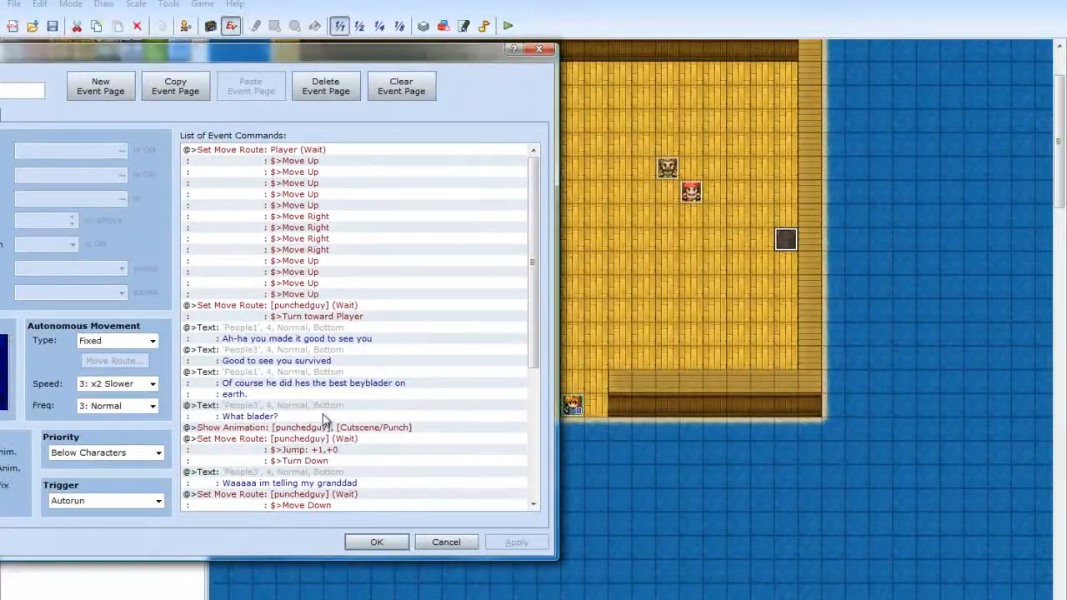
pyautogui.click(524, 271)
pyautogui.moveTo(538, 271); pyautogui.dragTo(534, 405)
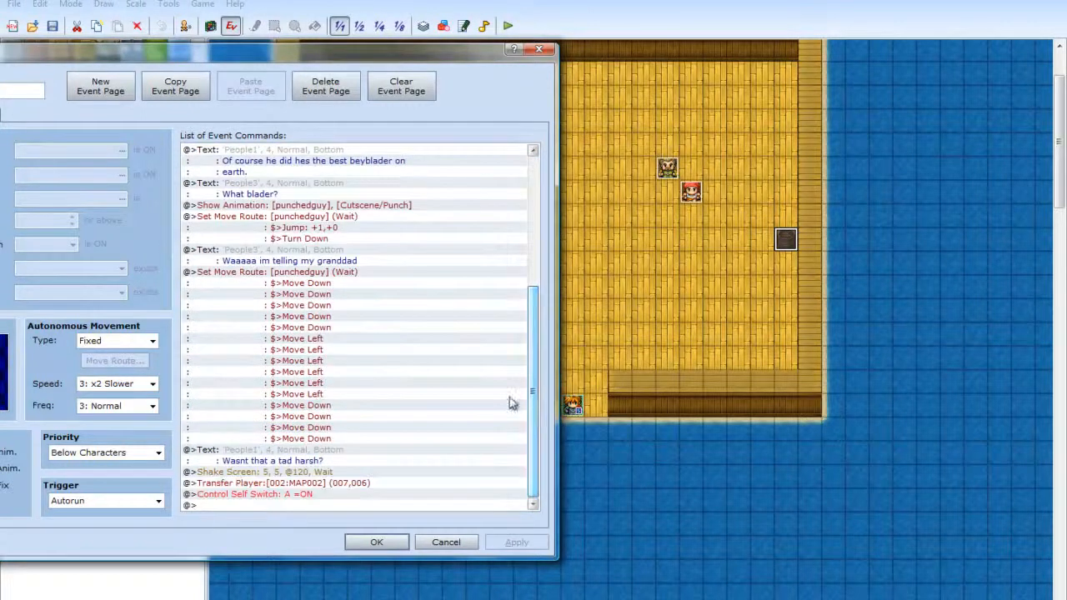
pyautogui.rightClick(325, 475)
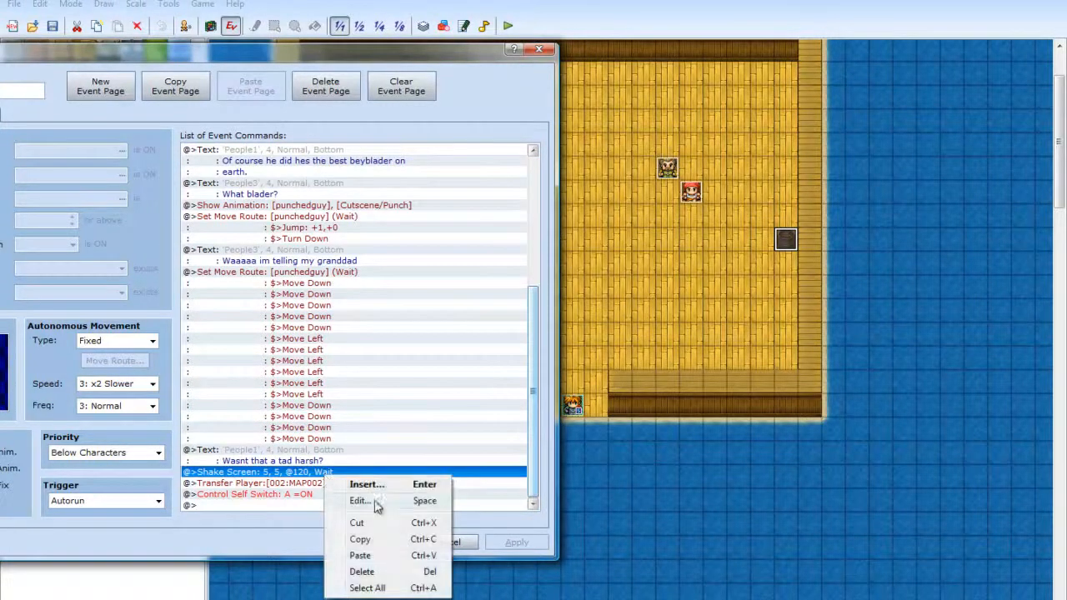
pyautogui.click(358, 501)
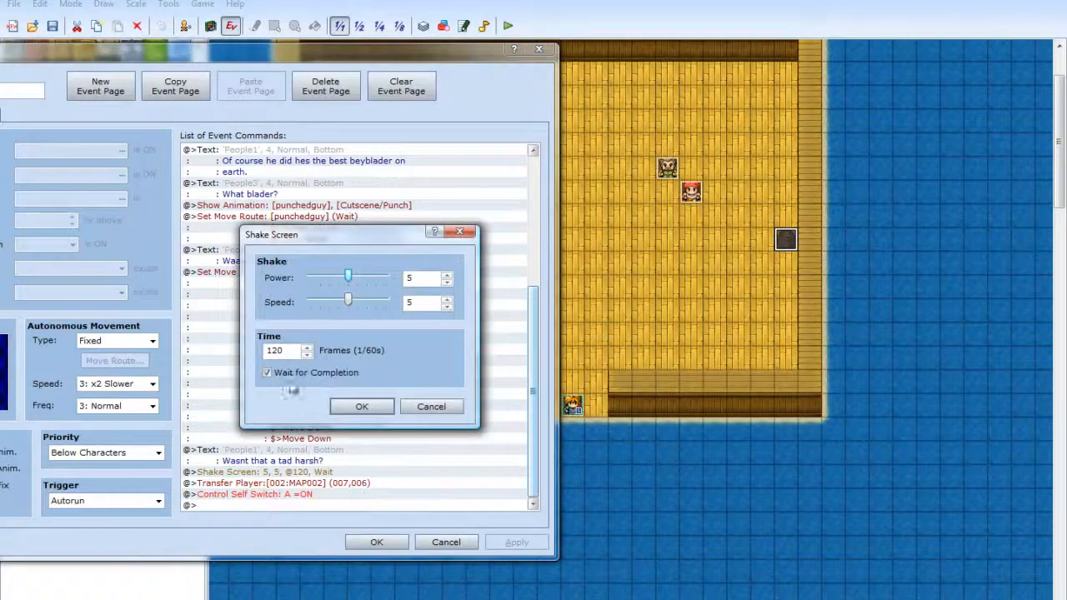
pyautogui.click(267, 372)
pyautogui.click(268, 372)
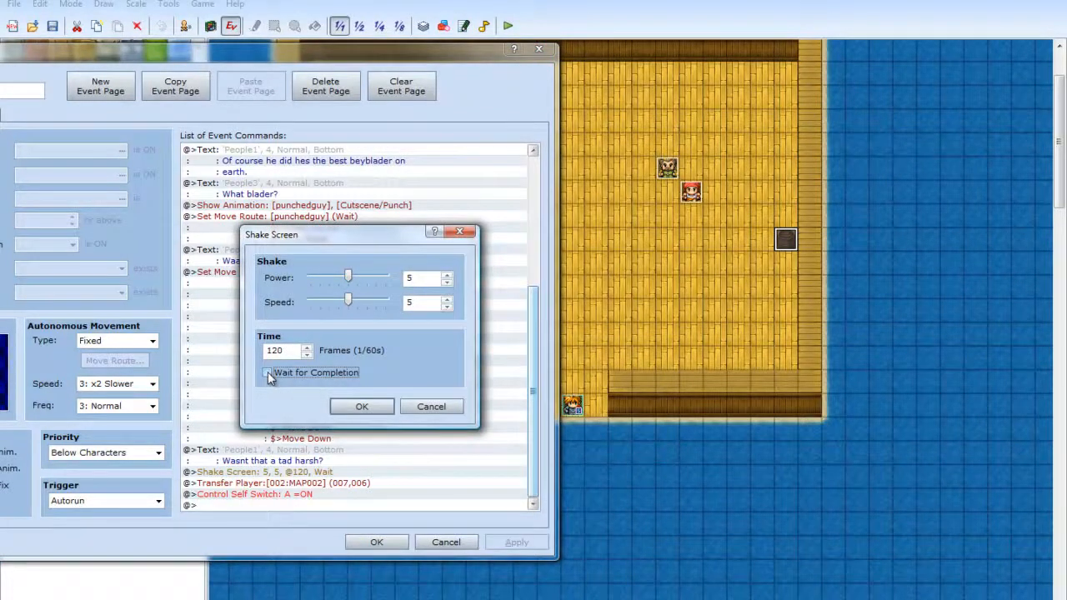
pyautogui.click(361, 409)
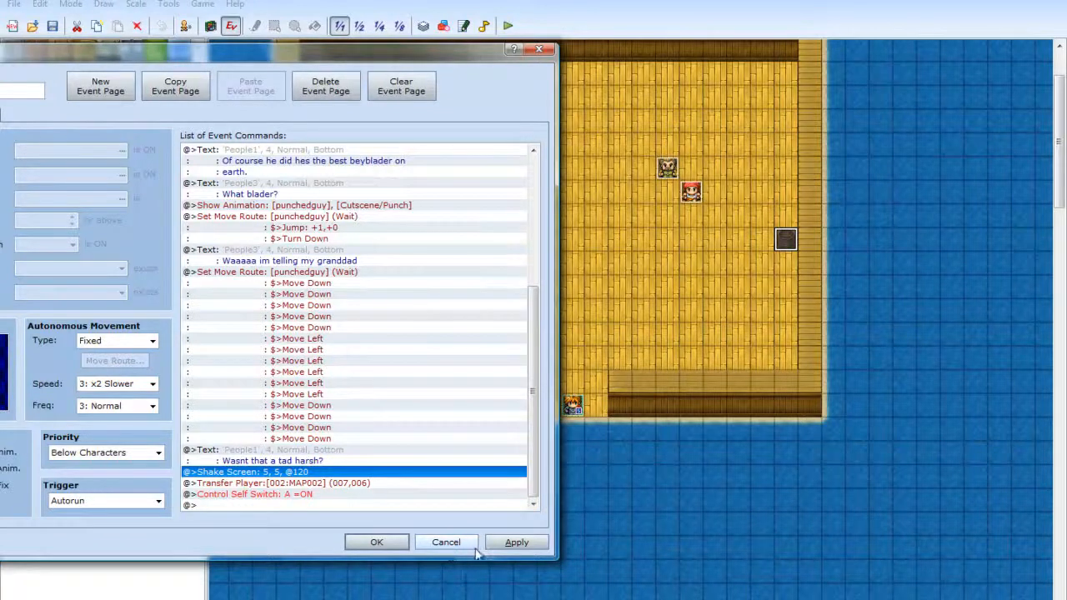
# Review the command list and the available trigger types on page 1 of EV003
pyautogui.moveTo(536, 375); pyautogui.dragTo(519, 214)
pyautogui.moveTo(529, 272); pyautogui.dragTo(525, 425)
pyautogui.click(157, 501)
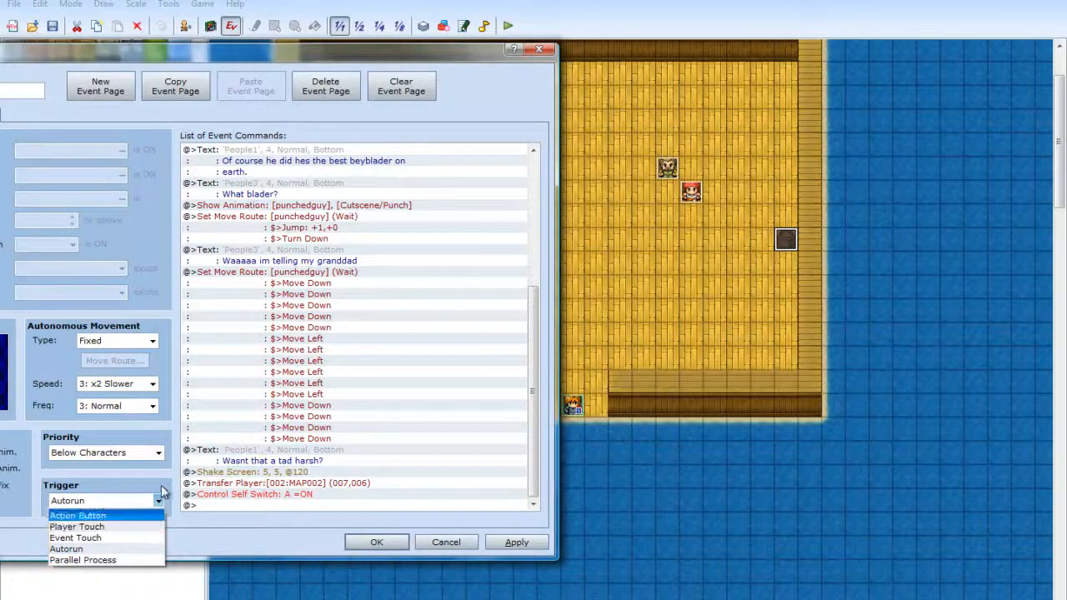
pyautogui.click(160, 492)
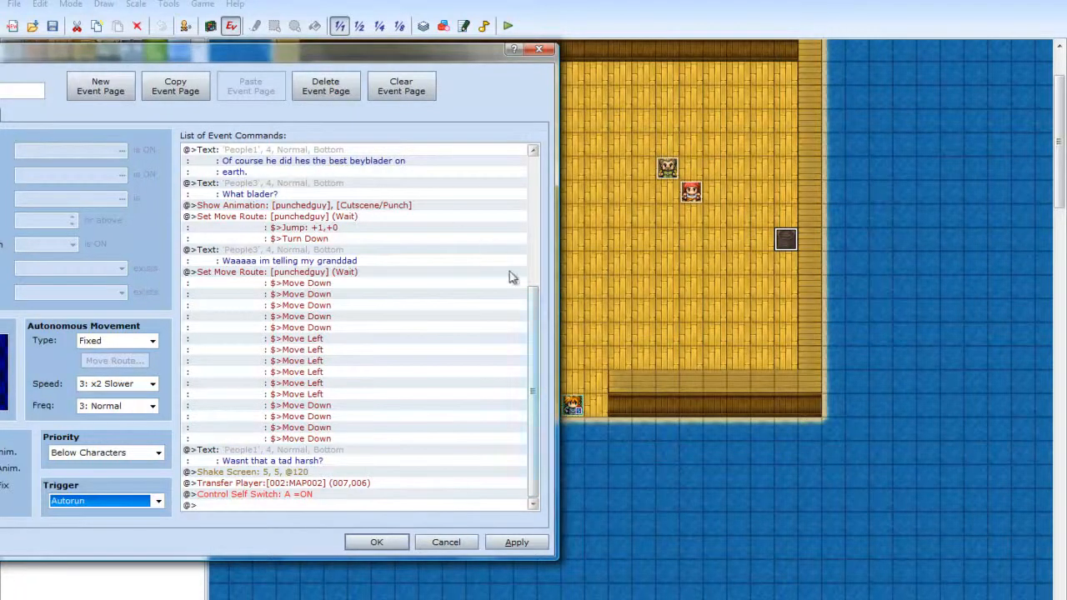
# Review EV003's full command list, from the player's move route through the self switch, and apply the event's changes
pyautogui.scroll(7, 540, 319)
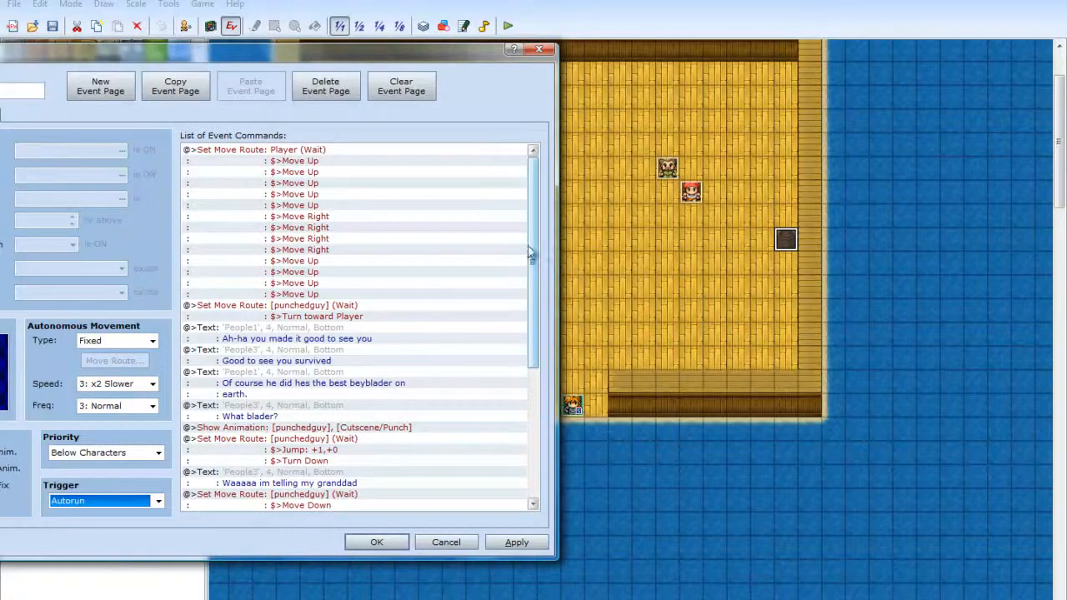
pyautogui.scroll(-4, 534, 315)
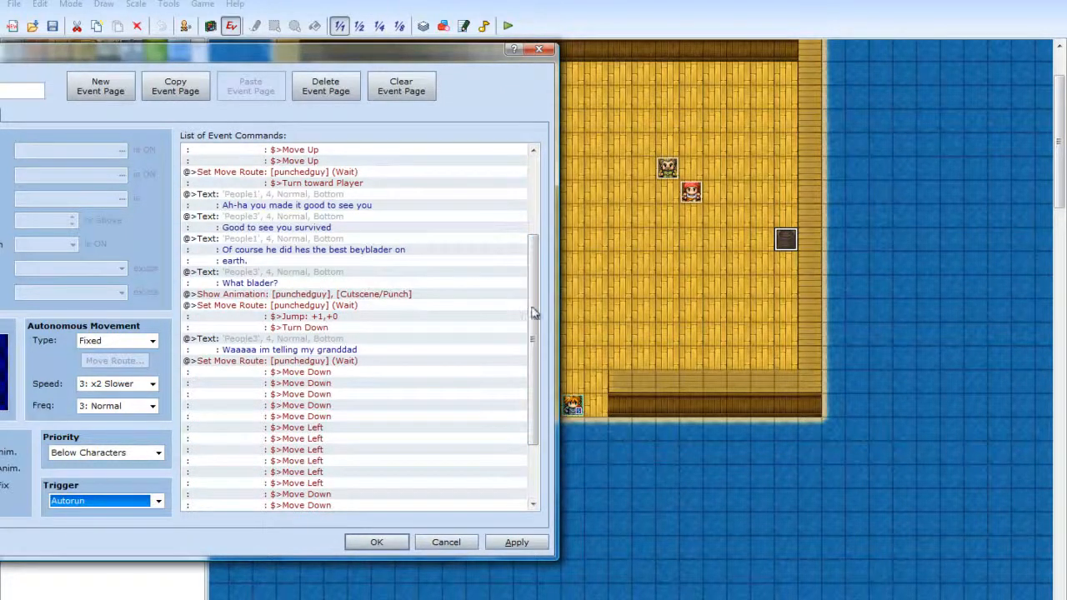
pyautogui.moveTo(538, 321); pyautogui.dragTo(538, 375)
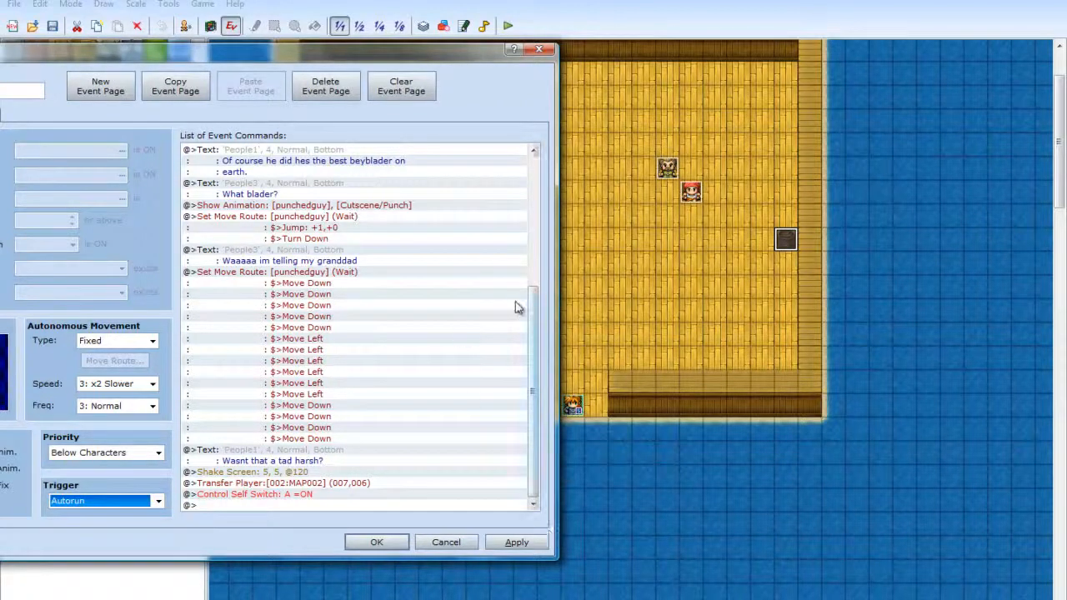
pyautogui.scroll(7, 512, 338)
pyautogui.scroll(-7, 511, 338)
pyautogui.moveTo(529, 292); pyautogui.dragTo(549, 155)
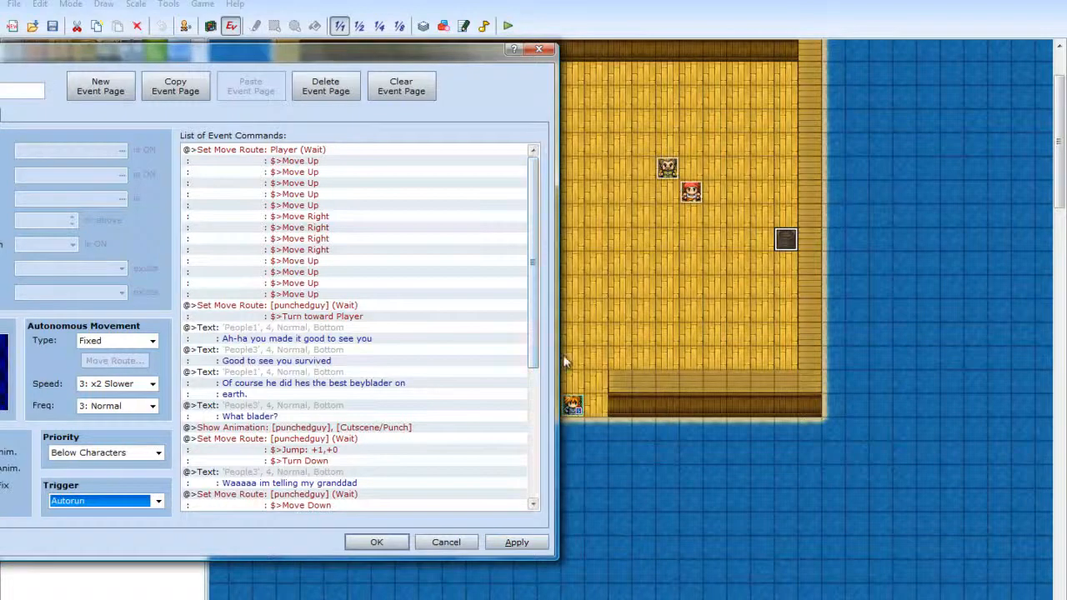
pyautogui.moveTo(403, 51); pyautogui.dragTo(392, 58)
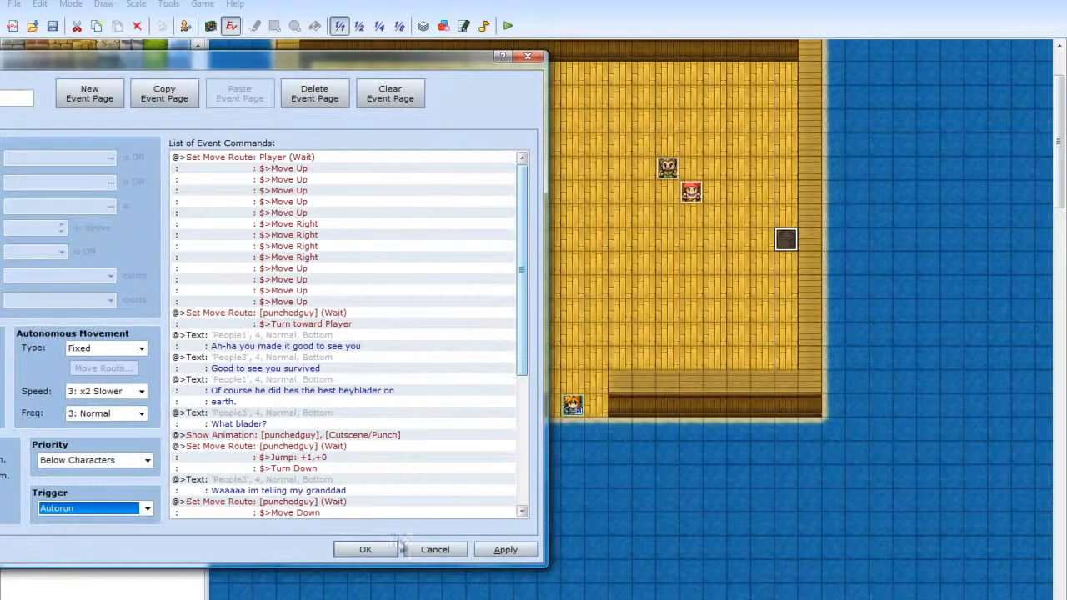
pyautogui.click(503, 552)
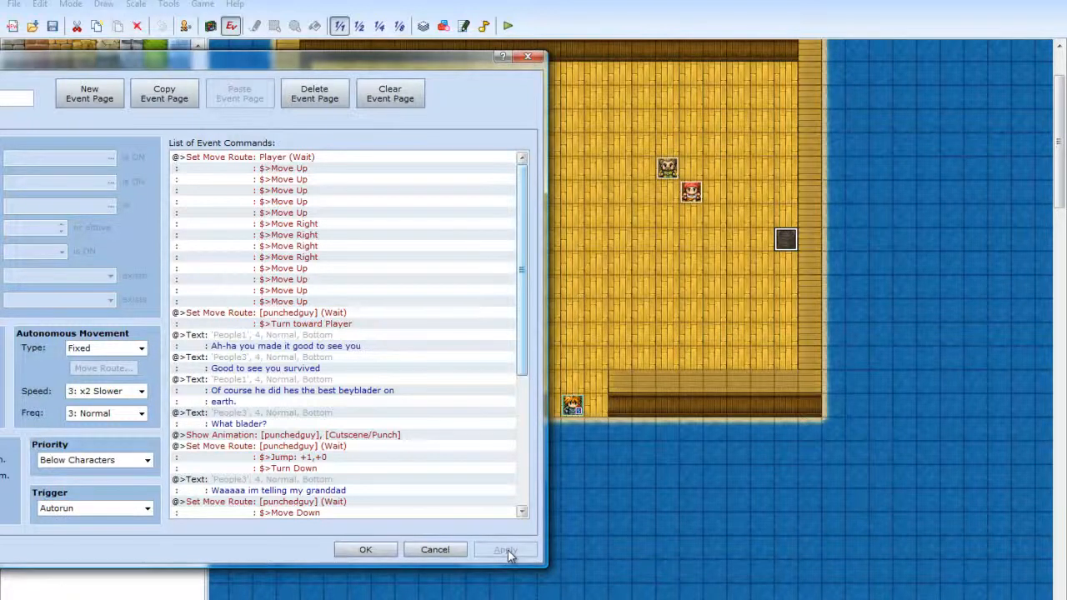